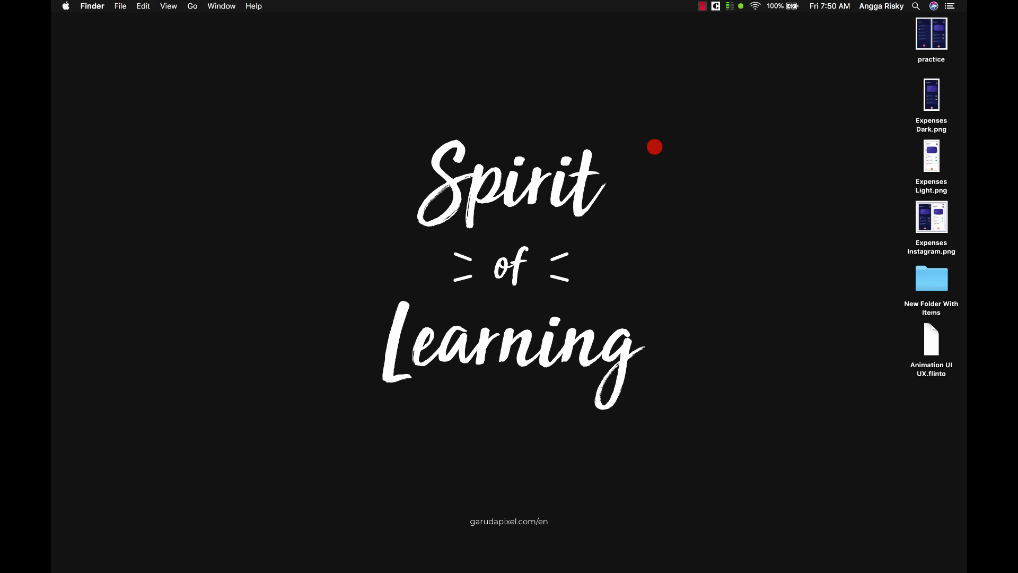
Quit the running Spotify and Google Chrome apps.
{"action": "mouse_move", "coordinate": [504, 564]}
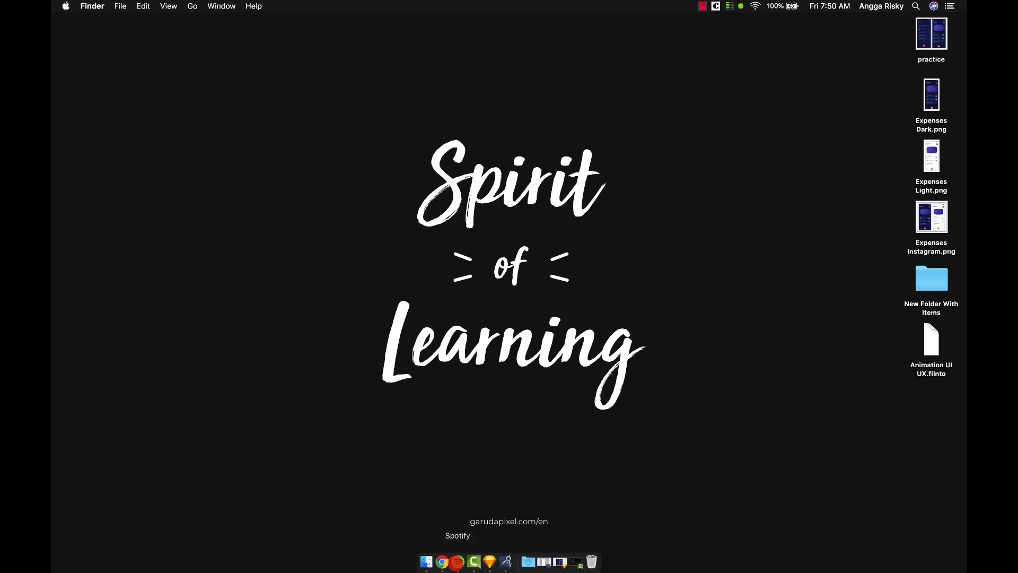
{"action": "right_click", "coordinate": [456, 561]}
{"action": "left_click", "coordinate": [467, 532]}
{"action": "right_click", "coordinate": [444, 561]}
{"action": "left_click", "coordinate": [454, 532]}
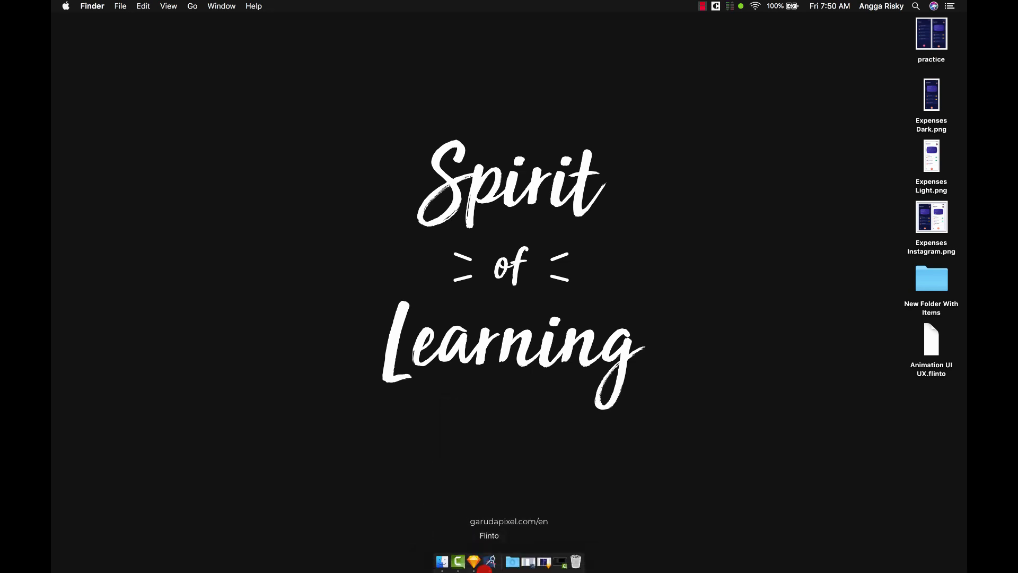
Switch to Sketch and examine the Expenses Dark Plus Clicked and Expenses Dark artboards side by side.
{"action": "left_click", "coordinate": [476, 562]}
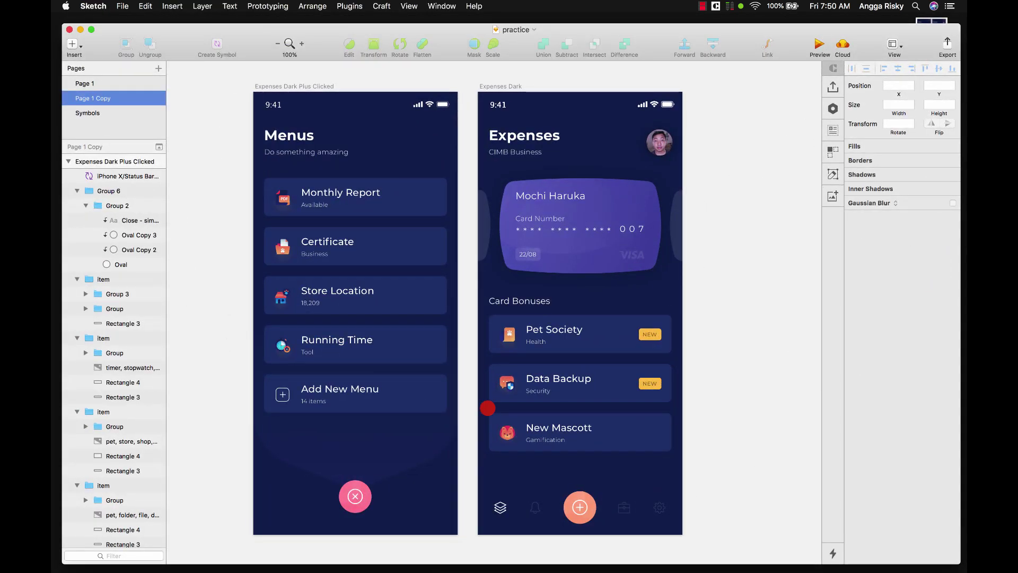
{"action": "scroll", "coordinate": [488, 408], "scroll_direction": "left", "scroll_amount": 2}
{"action": "scroll", "coordinate": [488, 409], "scroll_direction": "left", "scroll_amount": 2}
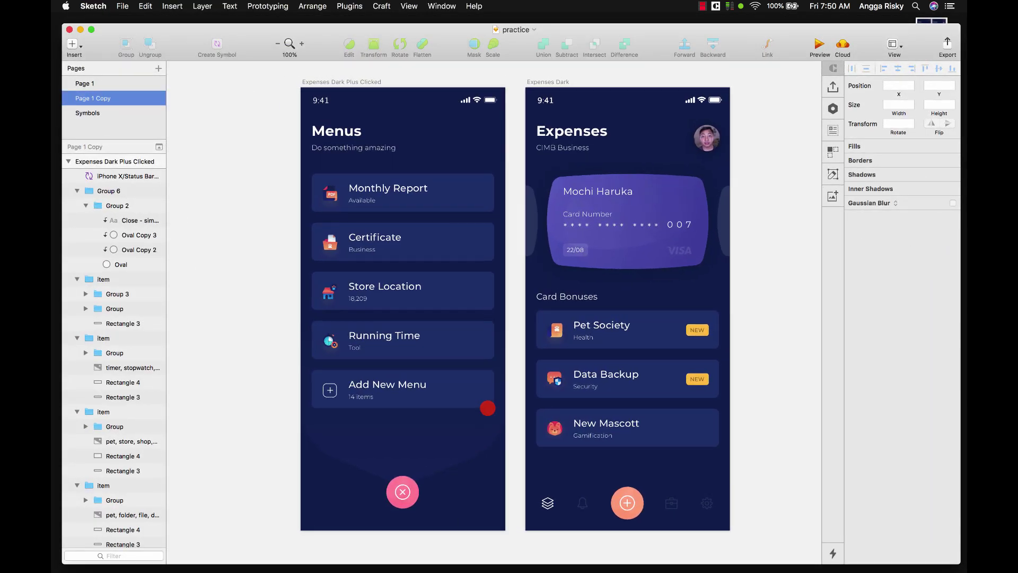
{"action": "scroll", "coordinate": [488, 408], "scroll_direction": "left", "scroll_amount": 2}
{"action": "scroll", "coordinate": [488, 407], "scroll_direction": "up", "scroll_amount": 1}
{"action": "scroll", "coordinate": [487, 408], "scroll_direction": "right", "scroll_amount": 1}
{"action": "scroll", "coordinate": [488, 408], "scroll_direction": "up", "scroll_amount": 1}
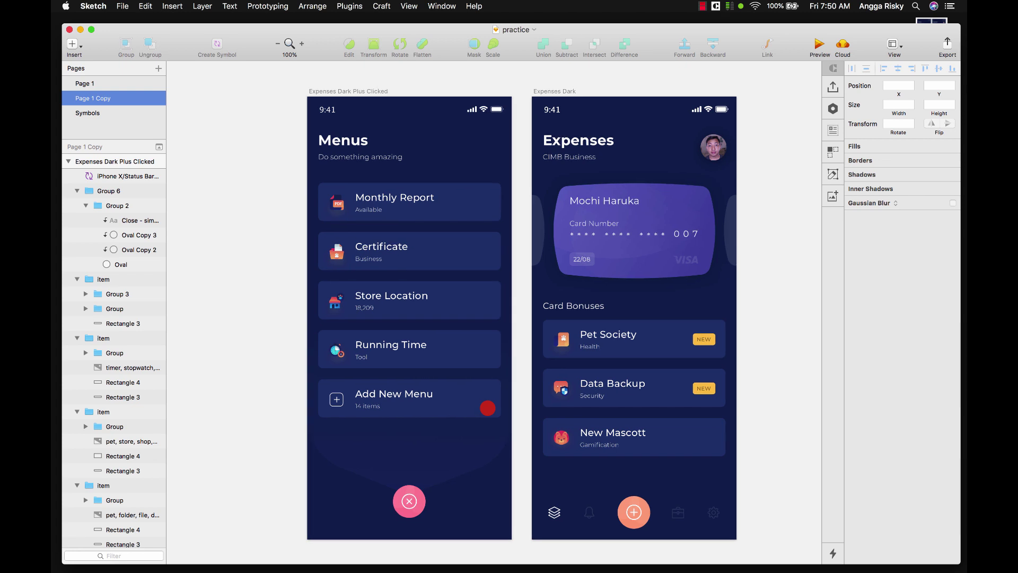
{"action": "scroll", "coordinate": [488, 407], "scroll_direction": "up", "scroll_amount": 1}
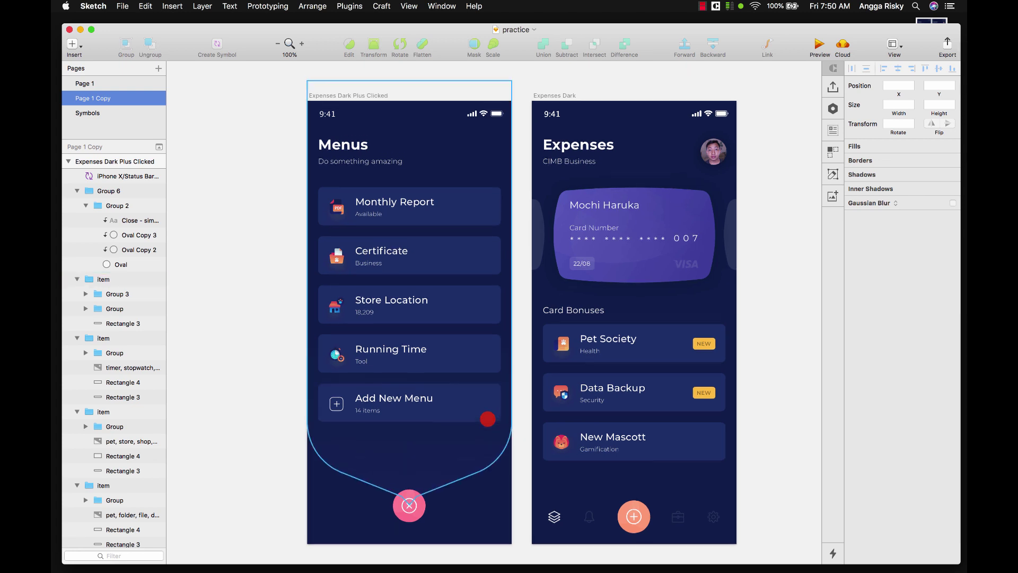
Inspect the card, the menu items and the Card Bonuses items on the two artboards.
{"action": "left_click", "coordinate": [665, 211]}
{"action": "left_click", "coordinate": [485, 190]}
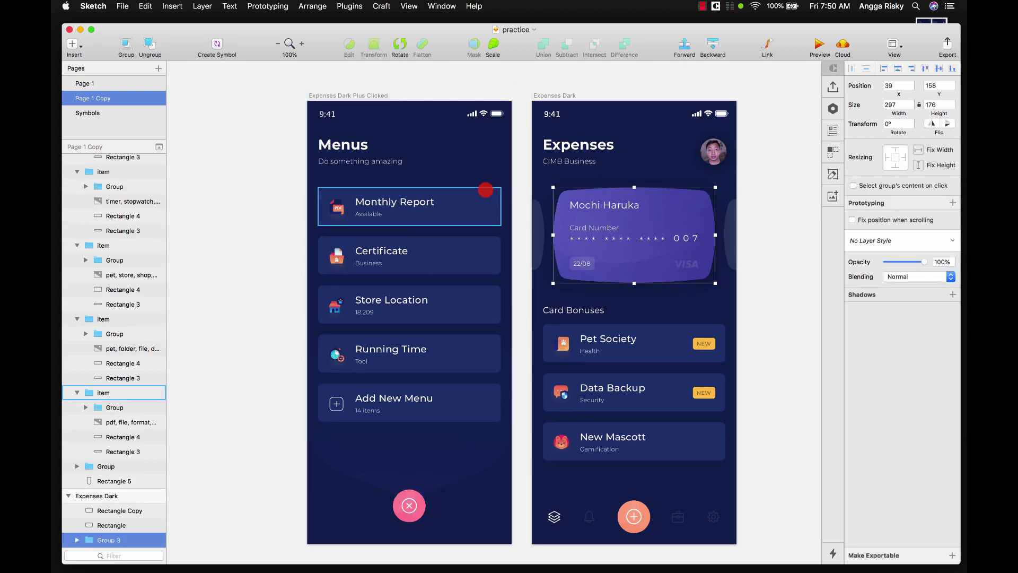
{"action": "left_click", "coordinate": [482, 252]}
{"action": "left_click", "coordinate": [483, 307]}
{"action": "left_click", "coordinate": [475, 341]}
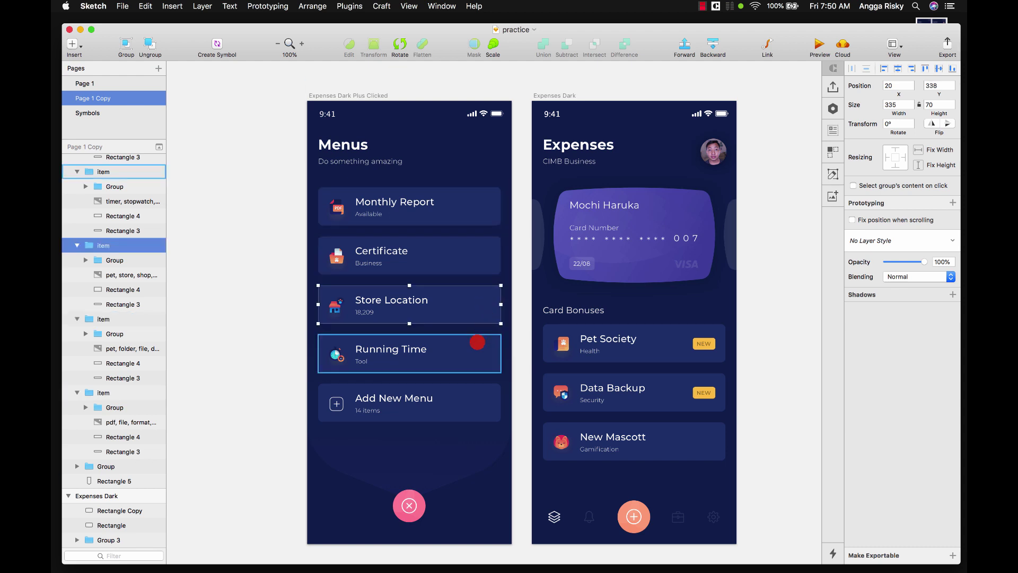
{"action": "left_click", "coordinate": [471, 382]}
{"action": "left_click", "coordinate": [608, 387]}
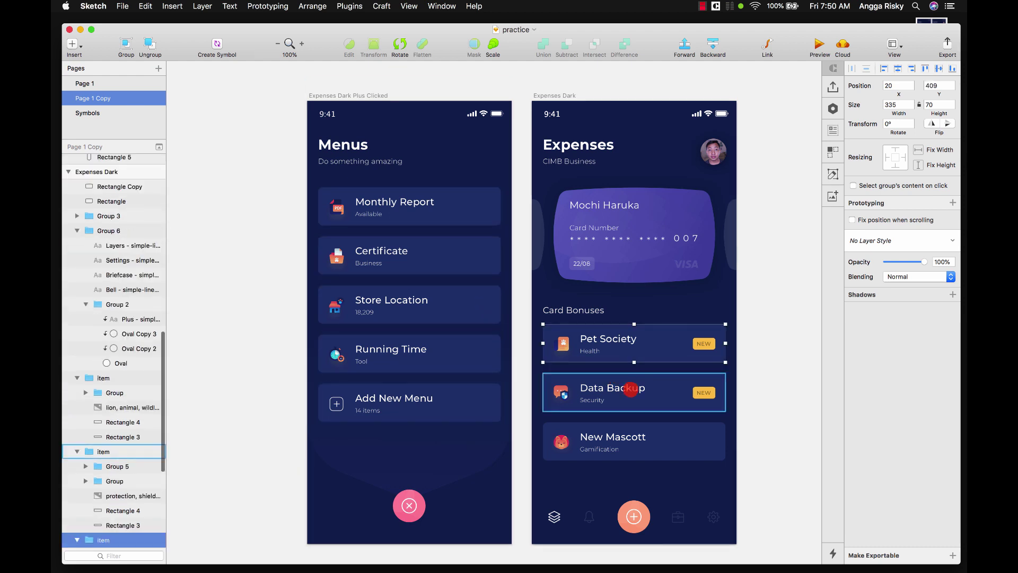
{"action": "left_click", "coordinate": [788, 303]}
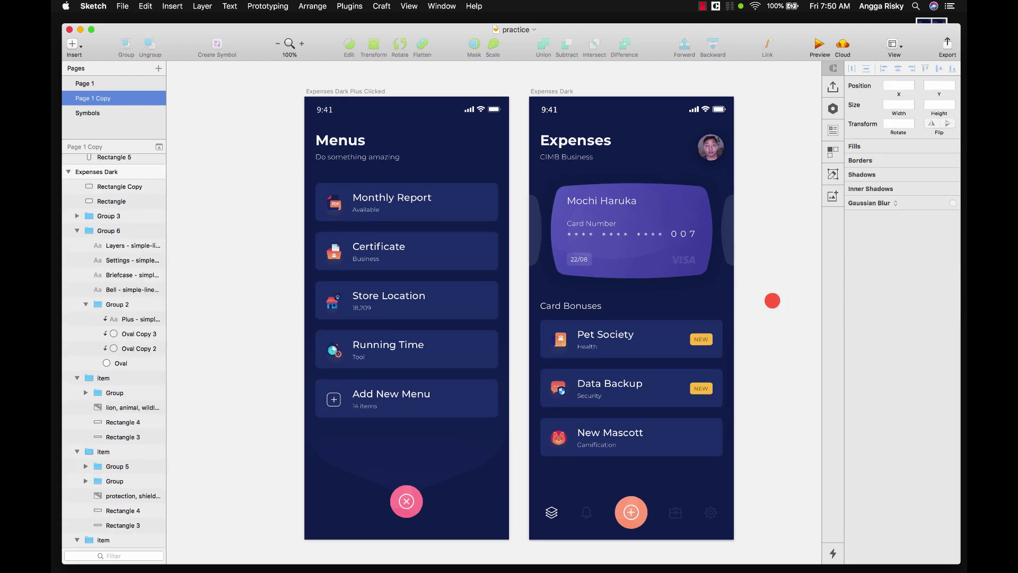
{"action": "scroll", "coordinate": [779, 302], "scroll_direction": "down", "scroll_amount": 2}
{"action": "scroll", "coordinate": [779, 302], "scroll_direction": "right", "scroll_amount": 2}
{"action": "scroll", "coordinate": [771, 300], "scroll_direction": "up", "scroll_amount": 1}
{"action": "scroll", "coordinate": [771, 299], "scroll_direction": "right", "scroll_amount": 1}
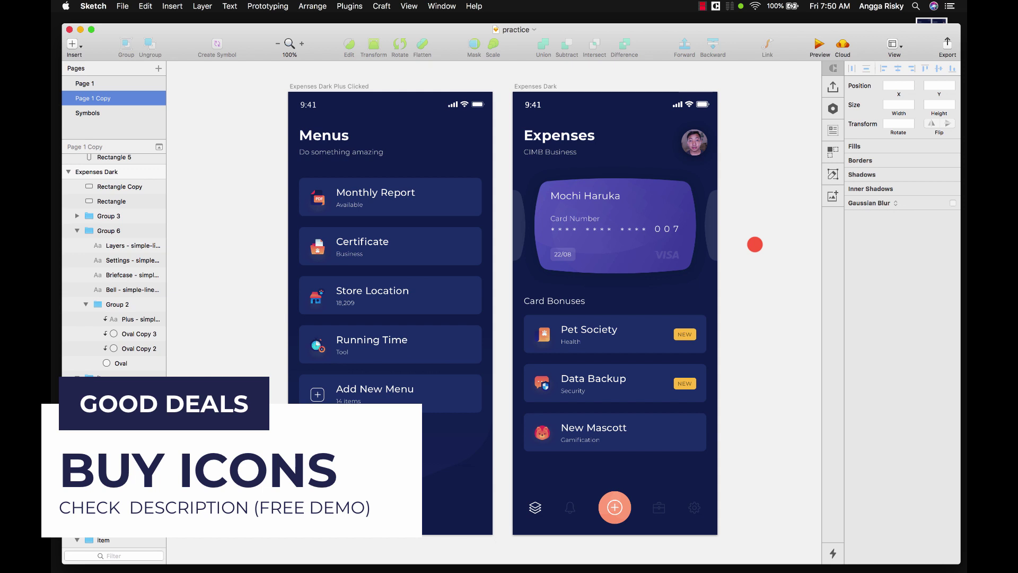
{"action": "scroll", "coordinate": [755, 245], "scroll_direction": "right", "scroll_amount": 1}
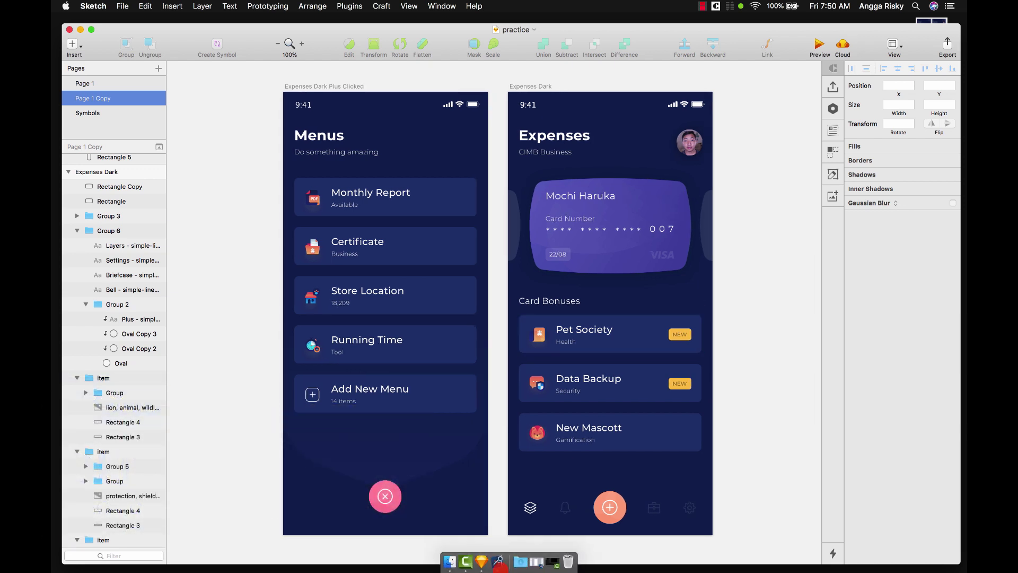
Open Flinto, minimise its Animation UI UX.flinto window, and select both the Expenses Dark Plus Clicked and Expenses Dark artboards in Sketch.
{"action": "left_click", "coordinate": [473, 561]}
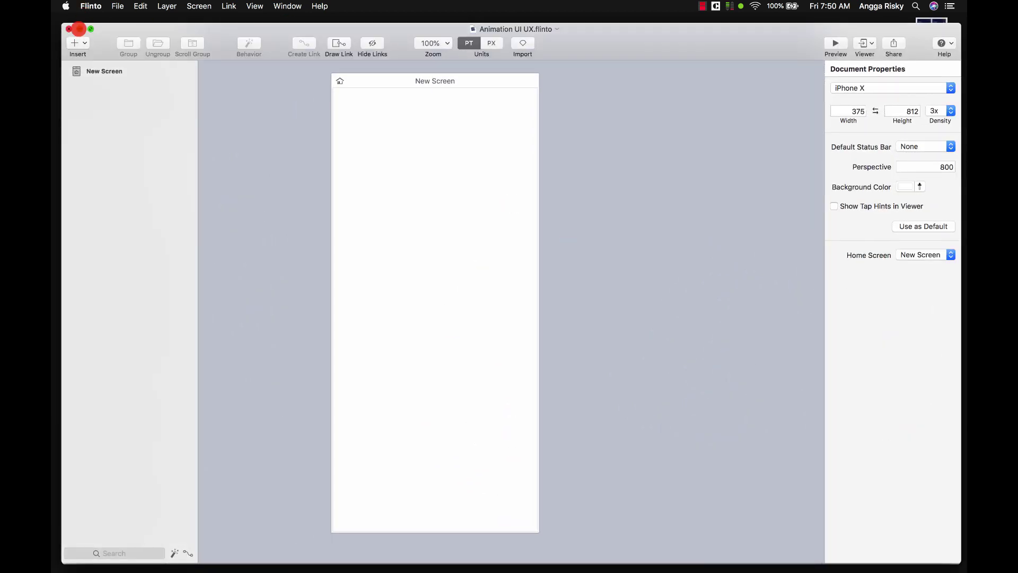
{"action": "left_click", "coordinate": [79, 29]}
{"action": "left_click", "coordinate": [330, 85]}
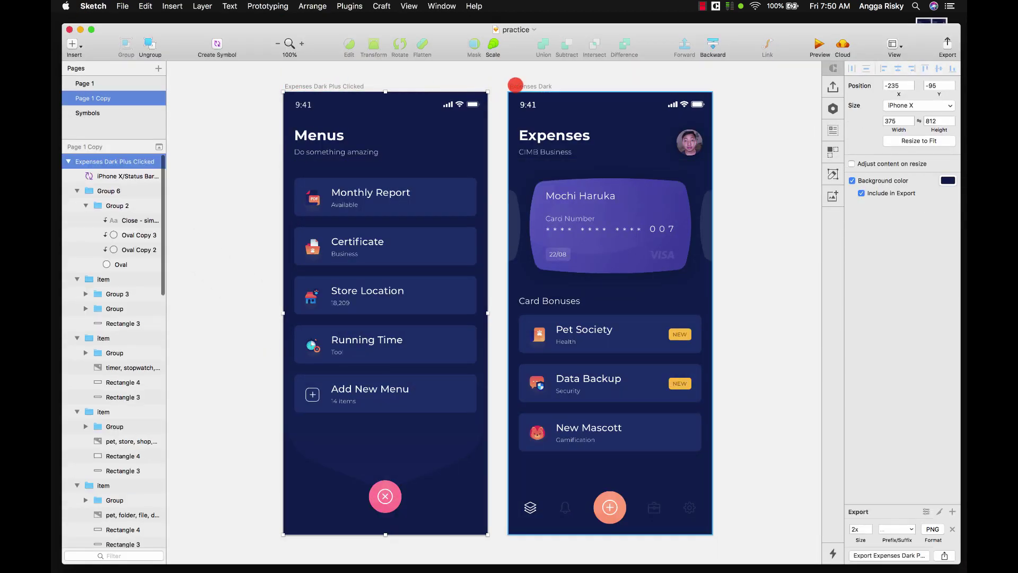
{"action": "left_click", "coordinate": [521, 87], "text": "shift"}
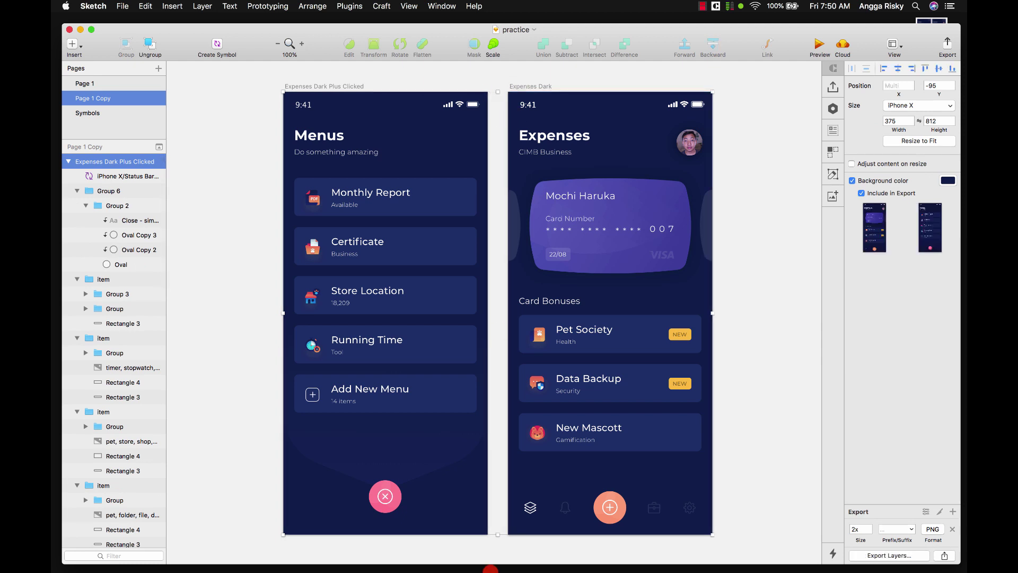
Switch to Flinto, import both artboards from Page 1 Copy of the practice Sketch document, and save the prototype.
{"action": "left_click", "coordinate": [489, 555]}
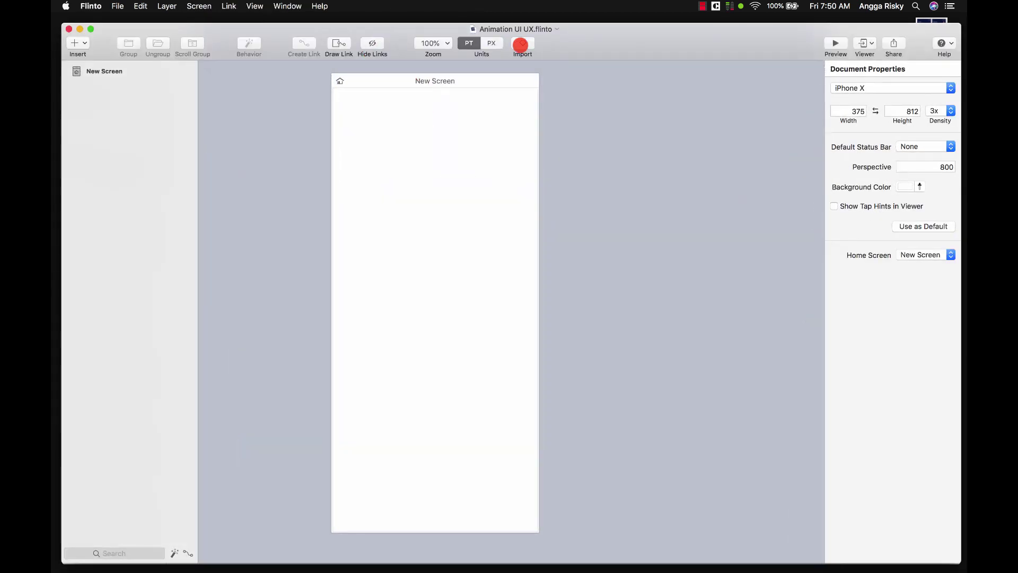
{"action": "left_click", "coordinate": [523, 44]}
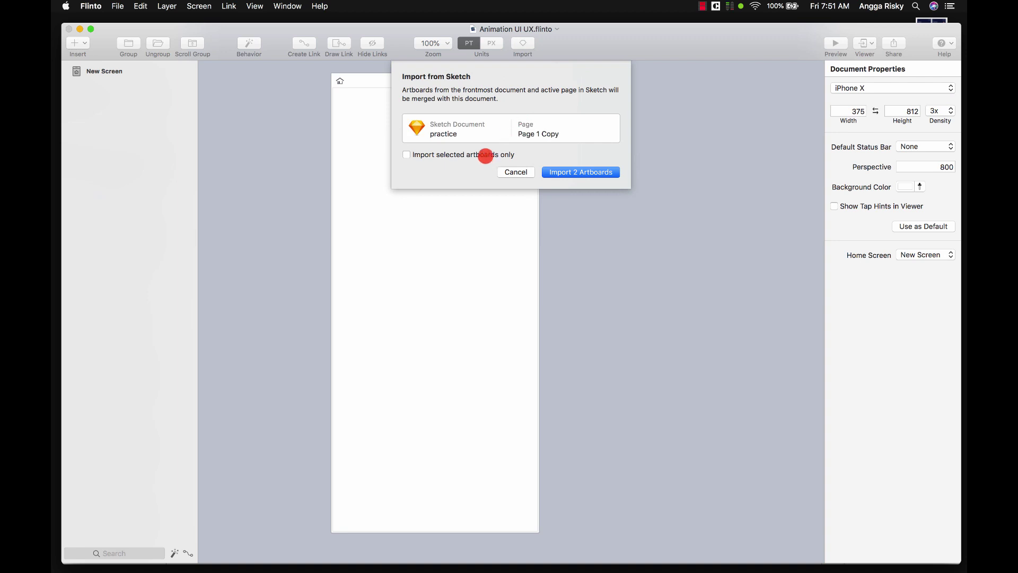
{"action": "left_click", "coordinate": [567, 174]}
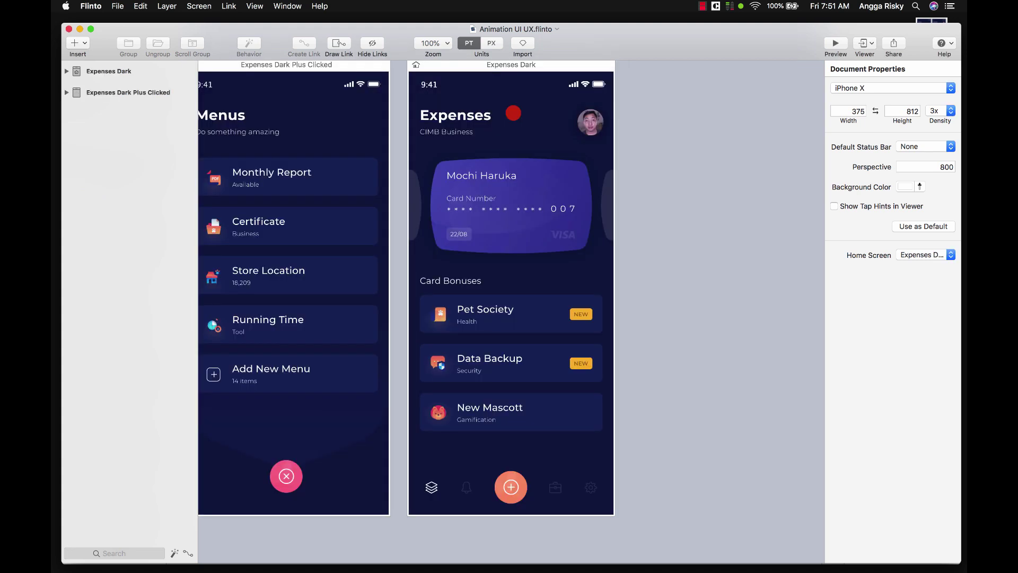
{"action": "key", "text": "super+s"}
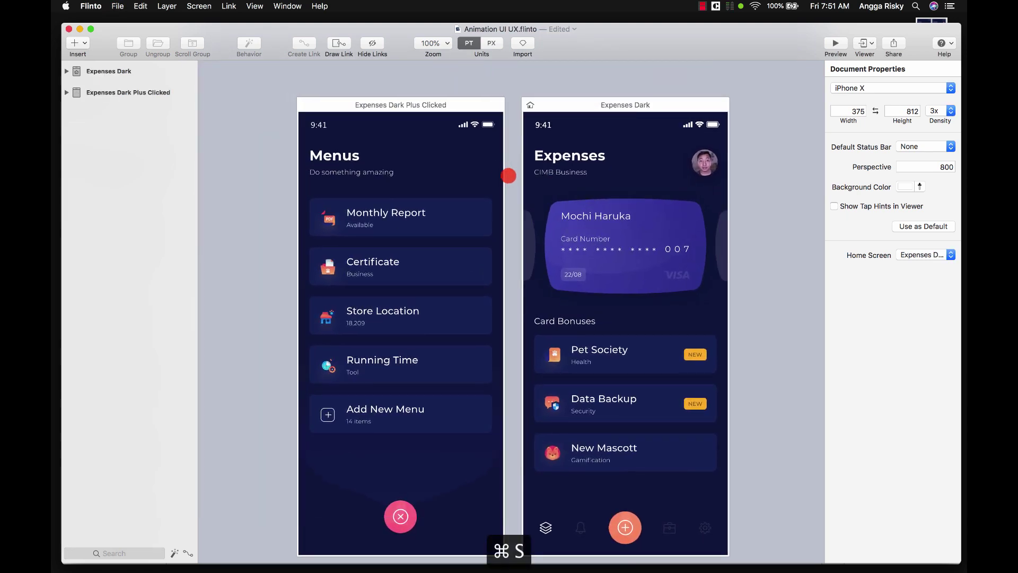
Select the round plus button inside the navigation bar group of the Expenses Dark screen.
{"action": "scroll", "coordinate": [508, 175], "scroll_direction": "down", "scroll_amount": 2}
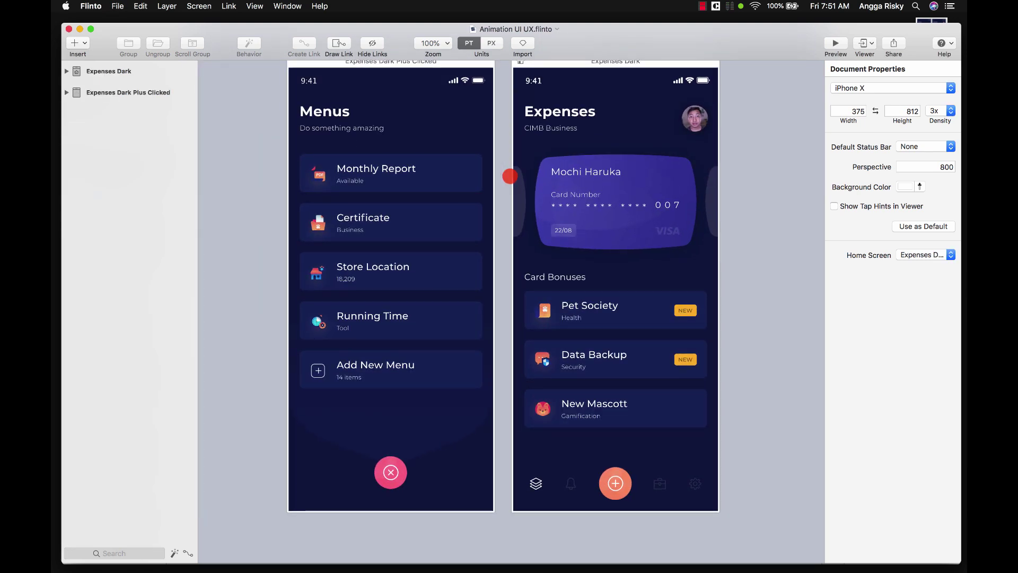
{"action": "scroll", "coordinate": [510, 176], "scroll_direction": "up", "scroll_amount": 1}
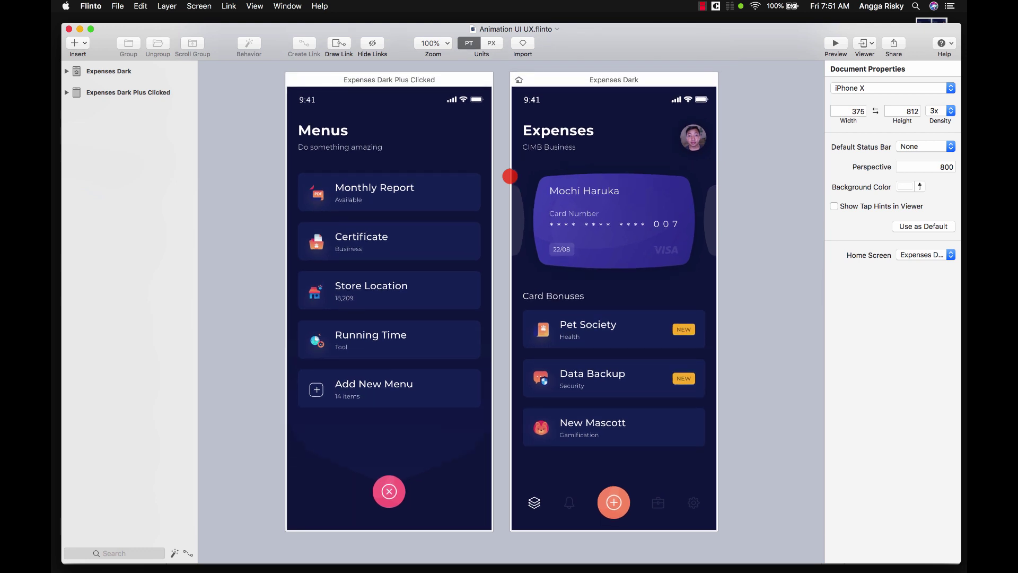
{"action": "scroll", "coordinate": [564, 366], "scroll_direction": "down", "scroll_amount": 2}
{"action": "left_click", "coordinate": [603, 472]}
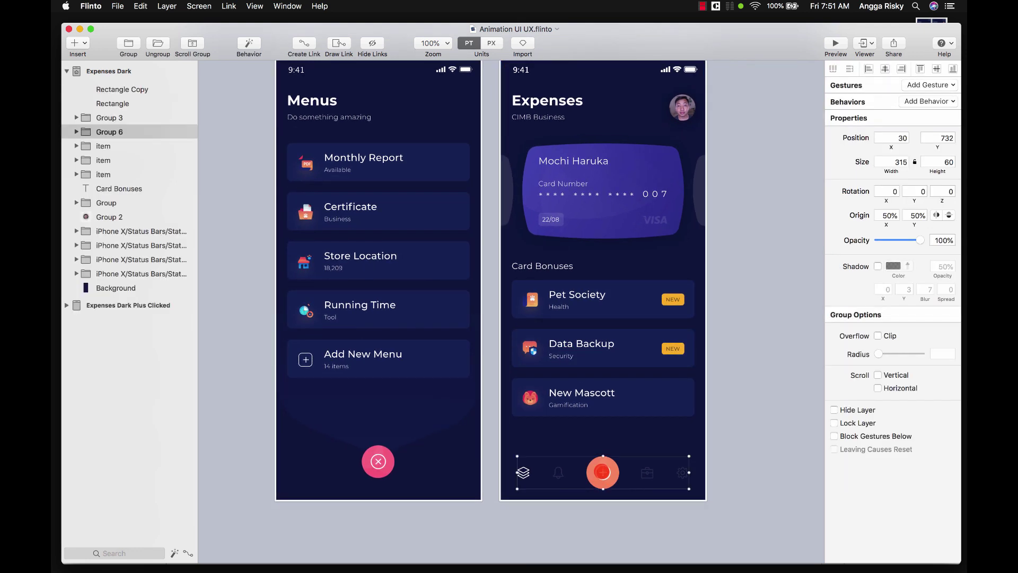
{"action": "left_click", "coordinate": [591, 468]}
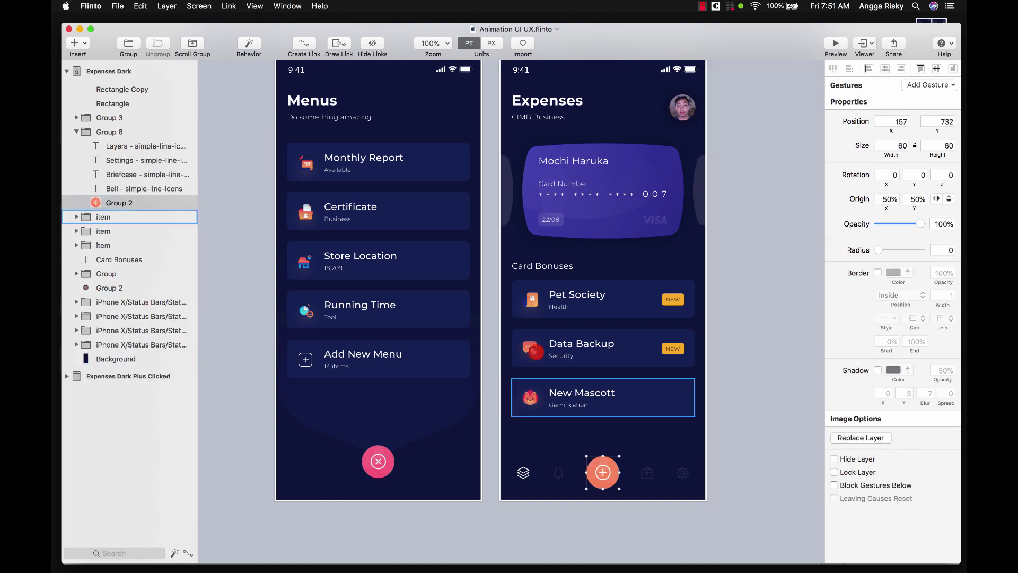
Create a tap link on the Store Location item of the Expenses Dark Plus Clicked screen.
{"action": "scroll", "coordinate": [403, 291], "scroll_direction": "up", "scroll_amount": 1}
{"action": "left_click", "coordinate": [402, 290]}
{"action": "scroll", "coordinate": [377, 233], "scroll_direction": "up", "scroll_amount": 2}
{"action": "scroll", "coordinate": [374, 231], "scroll_direction": "down", "scroll_amount": 3}
{"action": "scroll", "coordinate": [375, 230], "scroll_direction": "right", "scroll_amount": 1}
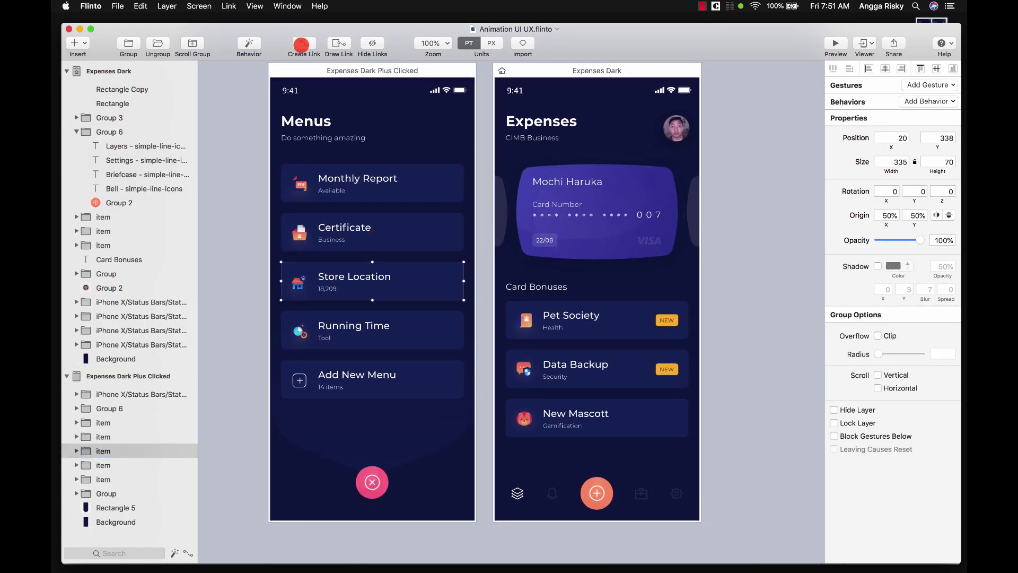
{"action": "left_click", "coordinate": [301, 45]}
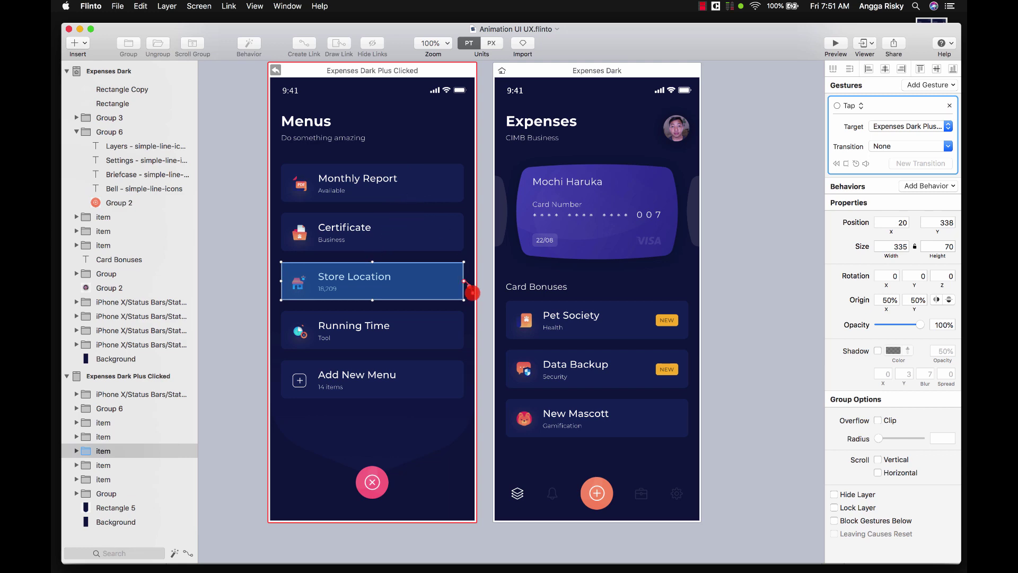
Link the Expenses Dark plus button to the Expenses Dark Plus Clicked screen with a Tap gesture and a new transition.
{"action": "left_click", "coordinate": [598, 480]}
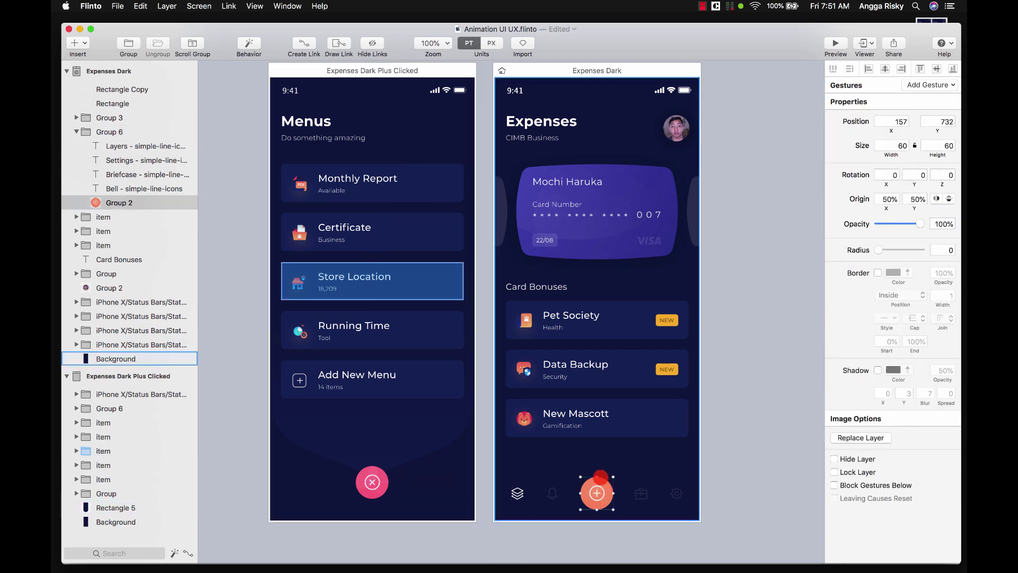
{"action": "key", "text": "super+equal"}
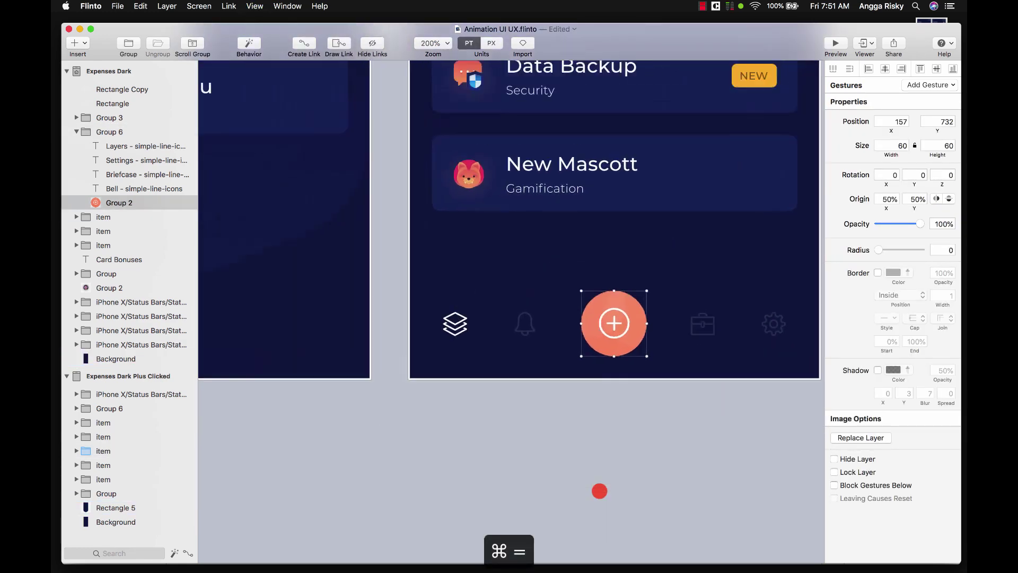
{"action": "scroll", "coordinate": [600, 491], "scroll_direction": "up", "scroll_amount": 5}
{"action": "scroll", "coordinate": [599, 491], "scroll_direction": "left", "scroll_amount": 4}
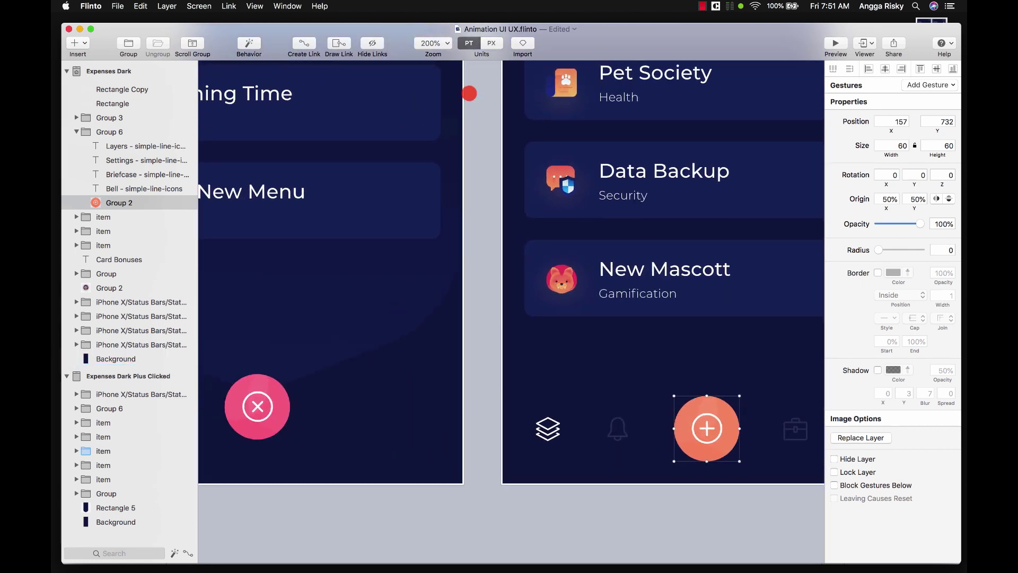
{"action": "left_click_drag", "start_coordinate": [303, 45], "coordinate": [364, 154]}
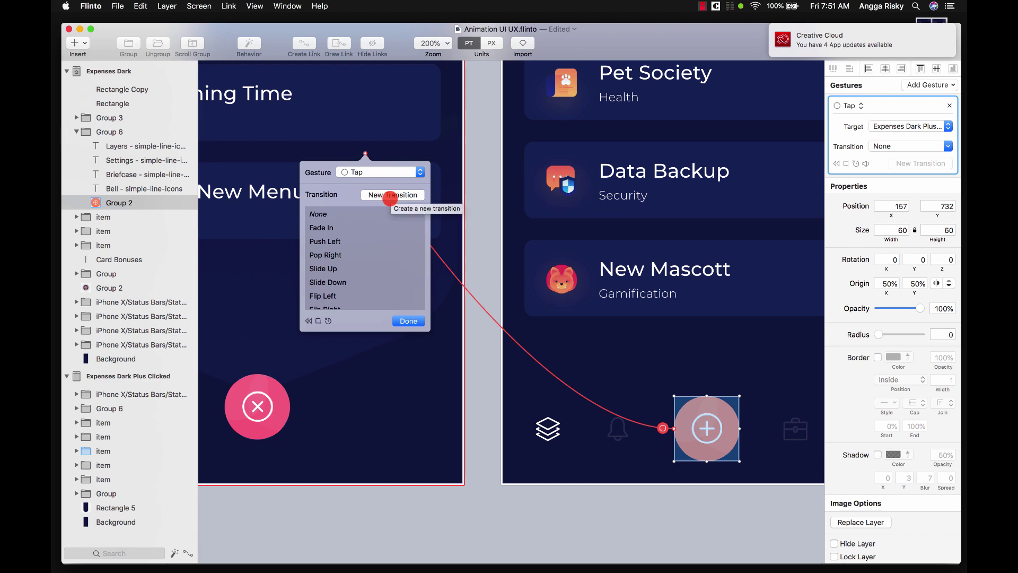
{"action": "left_click", "coordinate": [390, 198]}
Turn on Align Screens in the Transition Designer and play the transition preview.
{"action": "key", "text": "super+minus"}
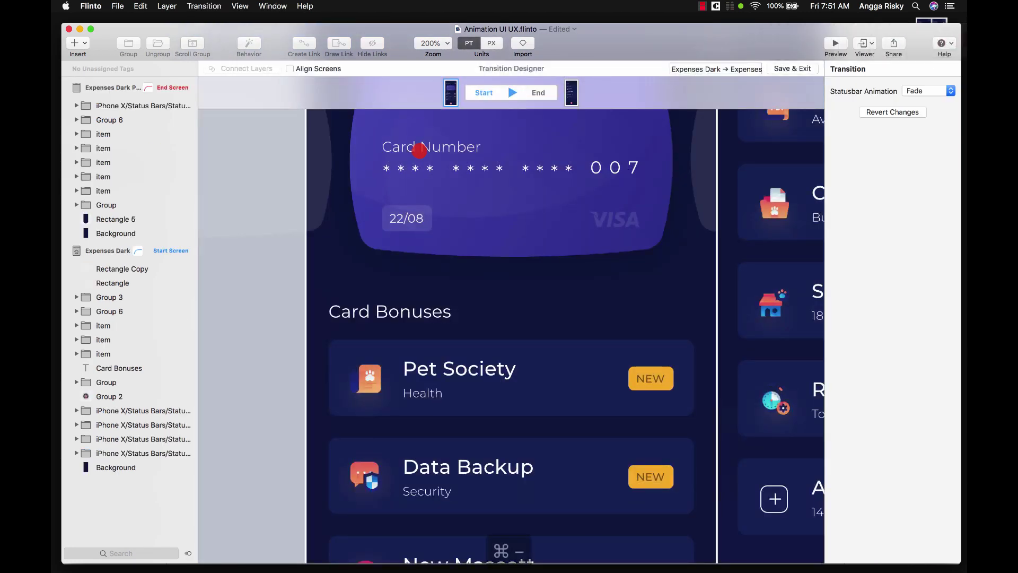
{"action": "scroll", "coordinate": [419, 151], "scroll_direction": "right", "scroll_amount": 5}
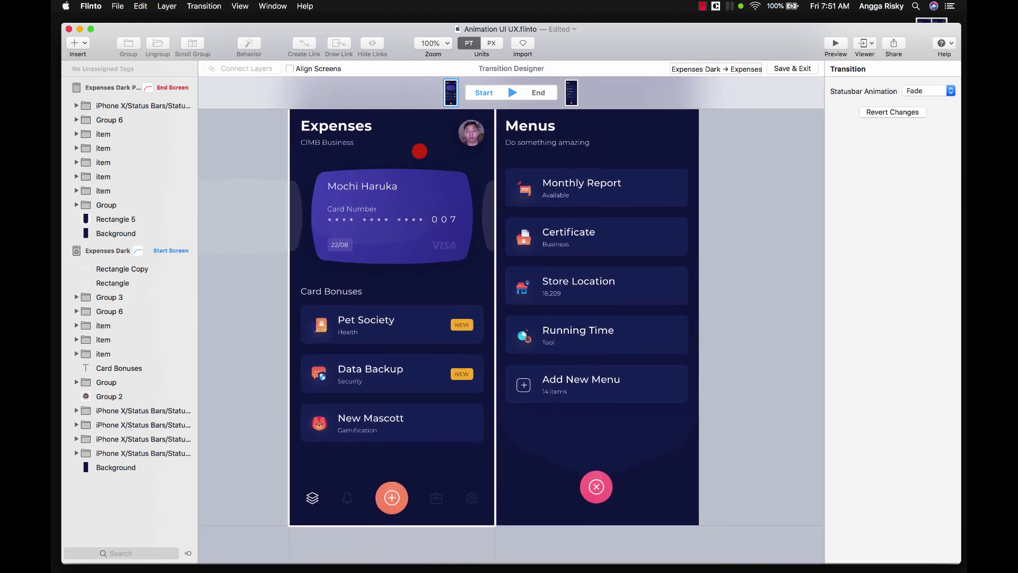
{"action": "left_click", "coordinate": [312, 69]}
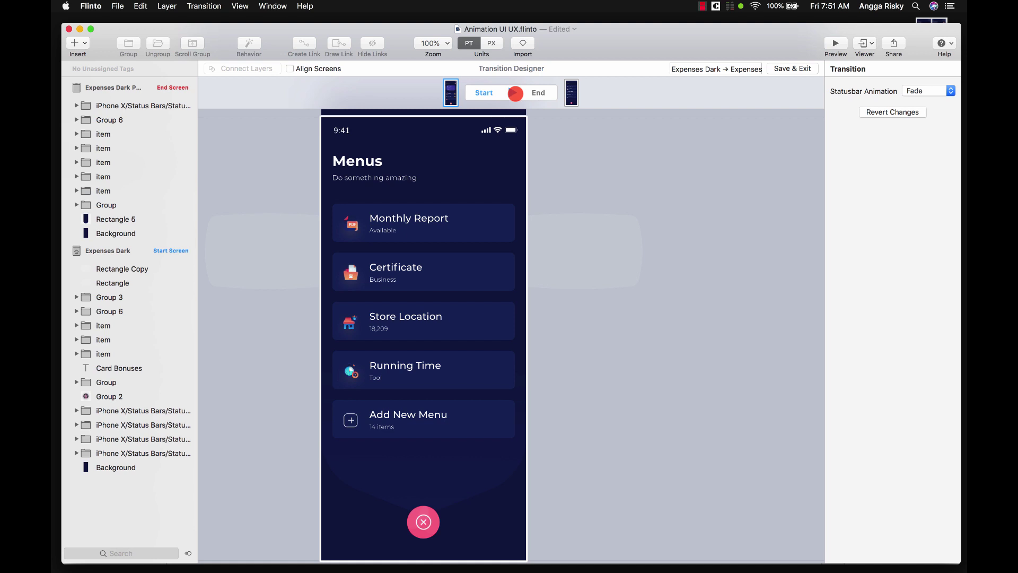
{"action": "left_click", "coordinate": [513, 93]}
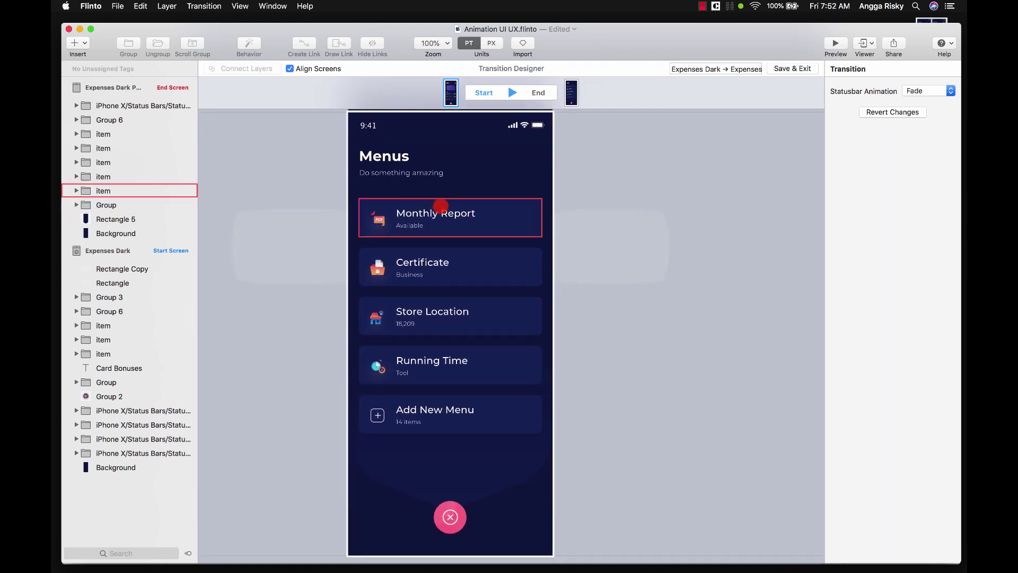
Move the Monthly Report item rightward to X 321, Y 152 in the start state, previewing the transition in between.
{"action": "left_click", "coordinate": [499, 212]}
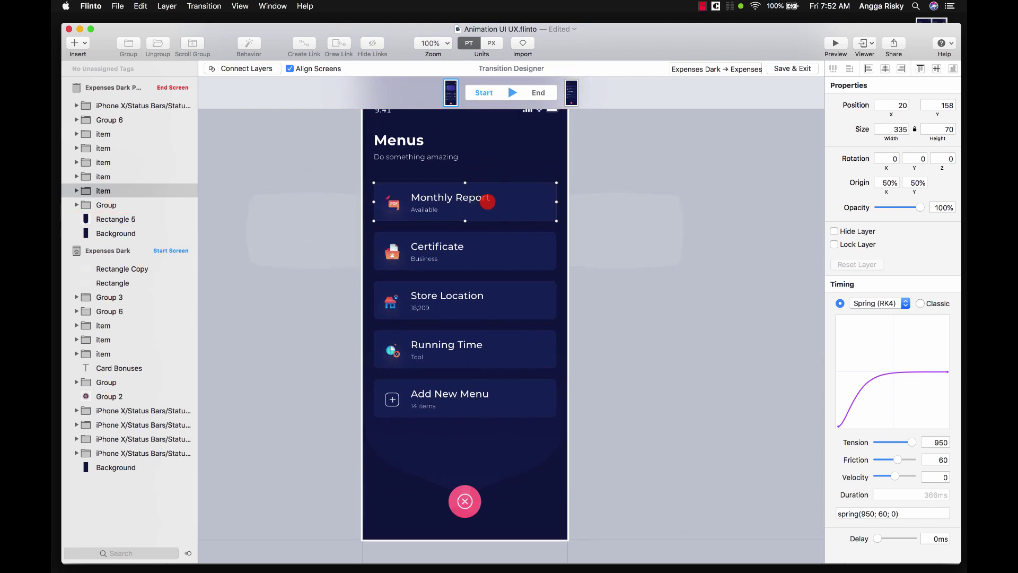
{"action": "left_click_drag", "start_coordinate": [477, 204], "coordinate": [586, 202]}
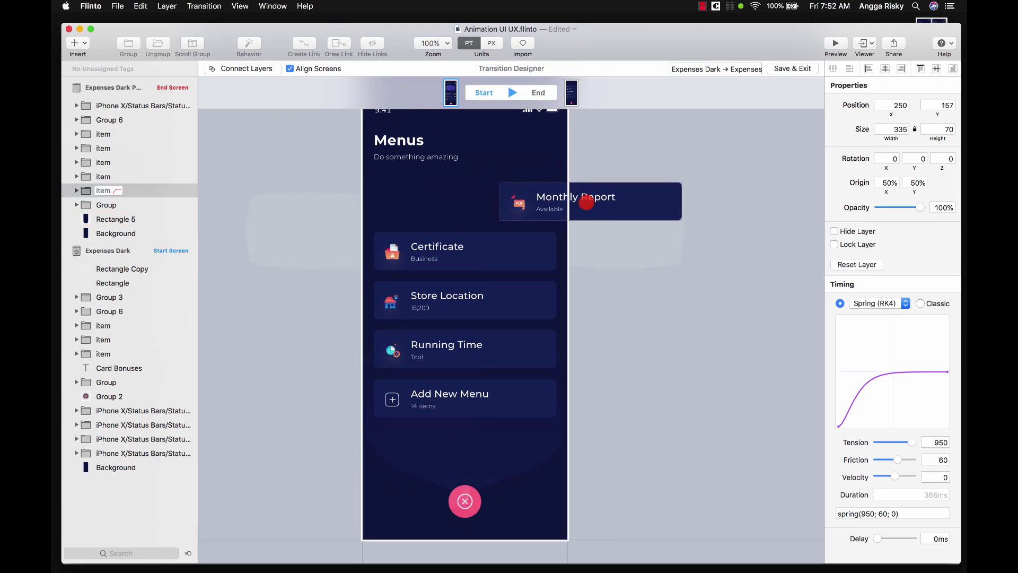
{"action": "left_click", "coordinate": [512, 93]}
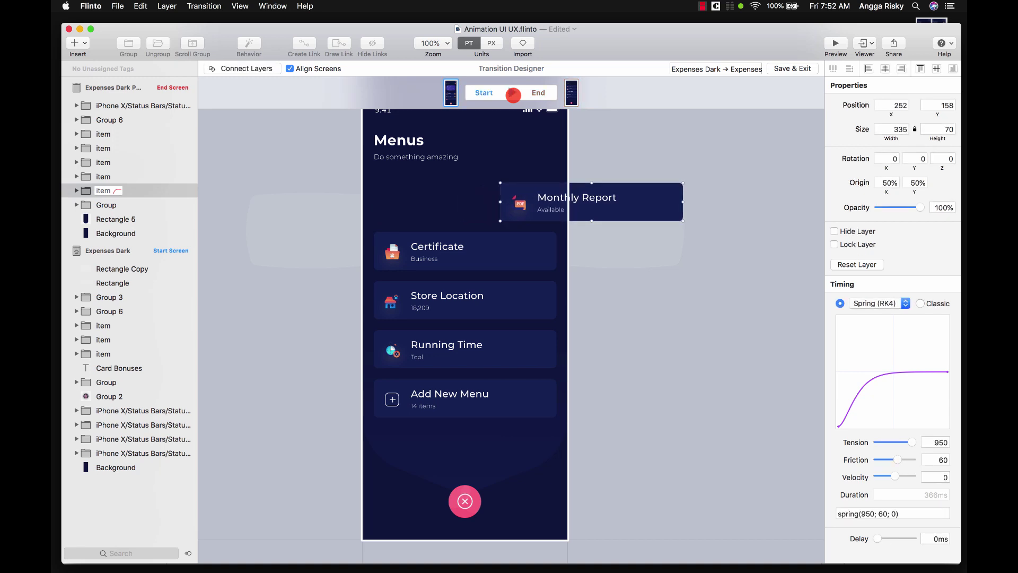
{"action": "scroll", "coordinate": [488, 169], "scroll_direction": "down", "scroll_amount": 3}
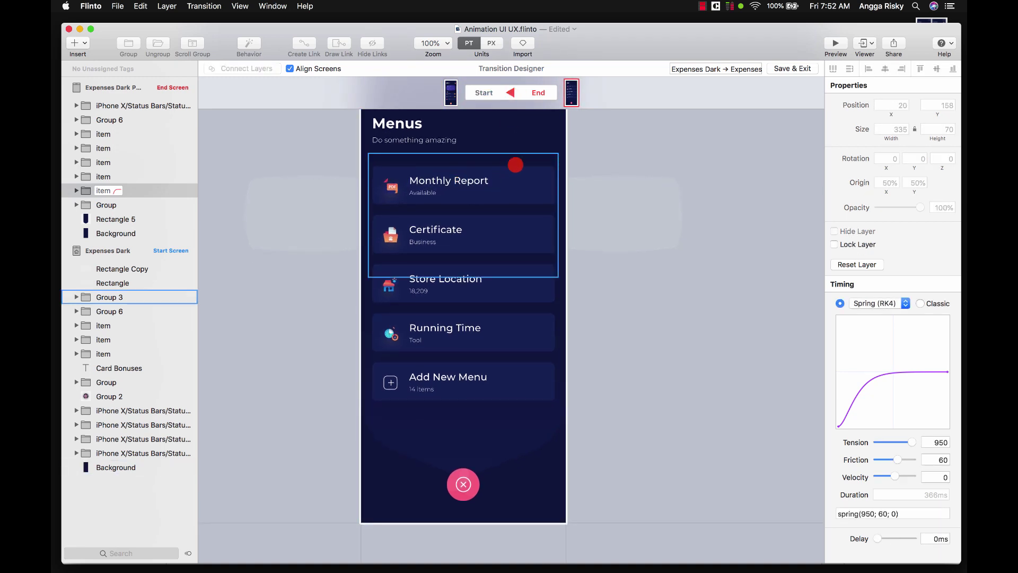
{"action": "left_click", "coordinate": [512, 88]}
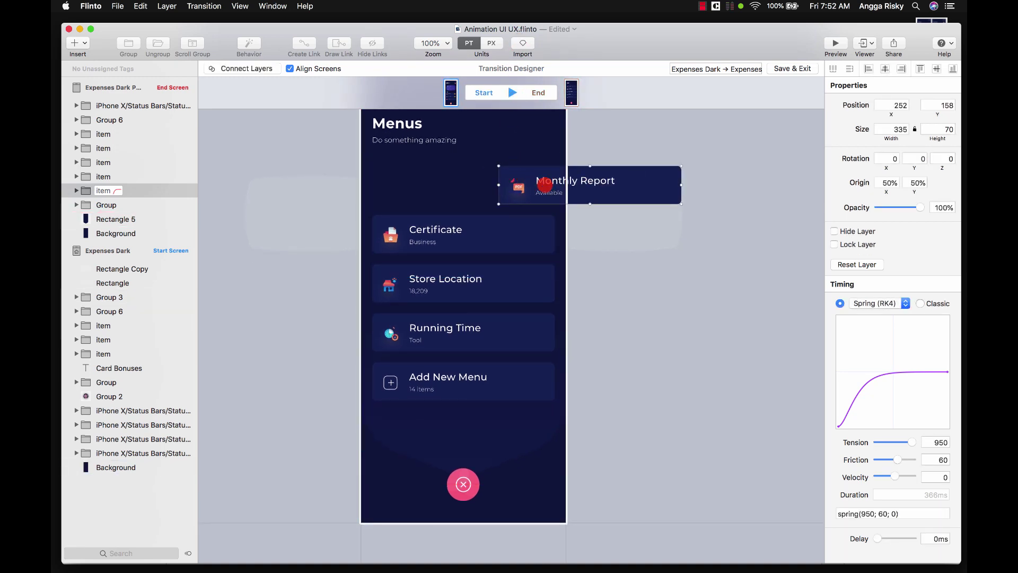
{"action": "left_click_drag", "start_coordinate": [546, 182], "coordinate": [582, 182]}
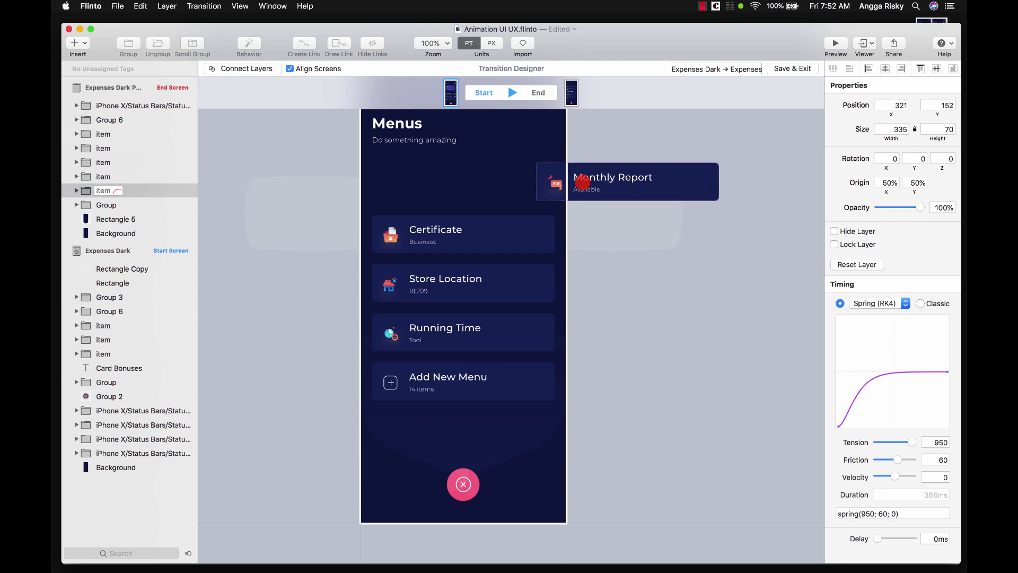
Shift the Certificate and Store Location items to X 321 in line with Monthly Report, keeping the background shape in place.
{"action": "left_click_drag", "start_coordinate": [437, 228], "coordinate": [599, 227]}
{"action": "left_click_drag", "start_coordinate": [447, 277], "coordinate": [611, 281]}
{"action": "left_click_drag", "start_coordinate": [477, 329], "coordinate": [602, 330]}
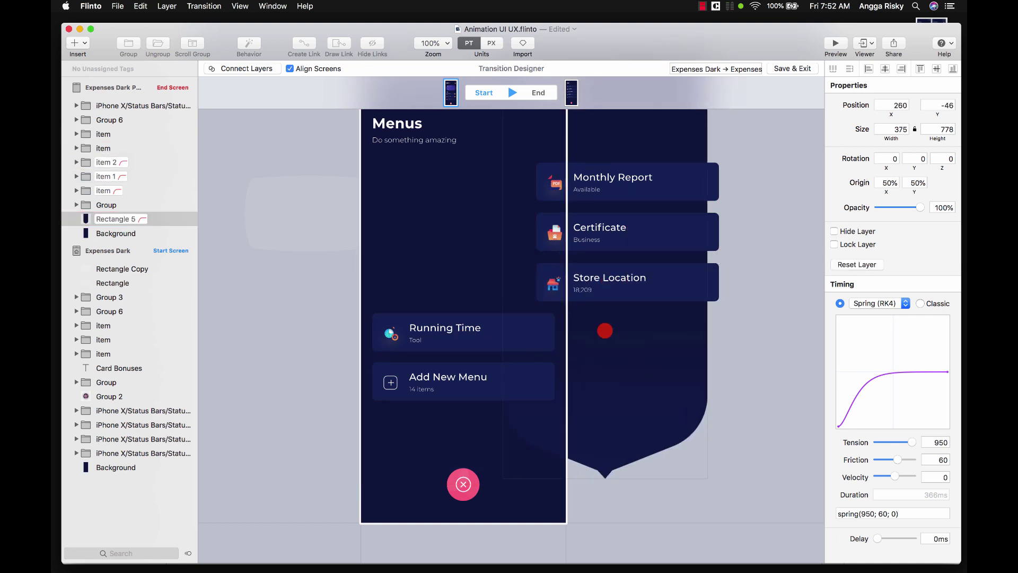
{"action": "key", "text": "super+z"}
Move Running Time to X 321, Y 426 and Add New Menu to X 321, Y 519, giving Add New Menu Classic timing.
{"action": "left_click_drag", "start_coordinate": [472, 330], "coordinate": [610, 323]}
{"action": "left_click", "coordinate": [466, 359]}
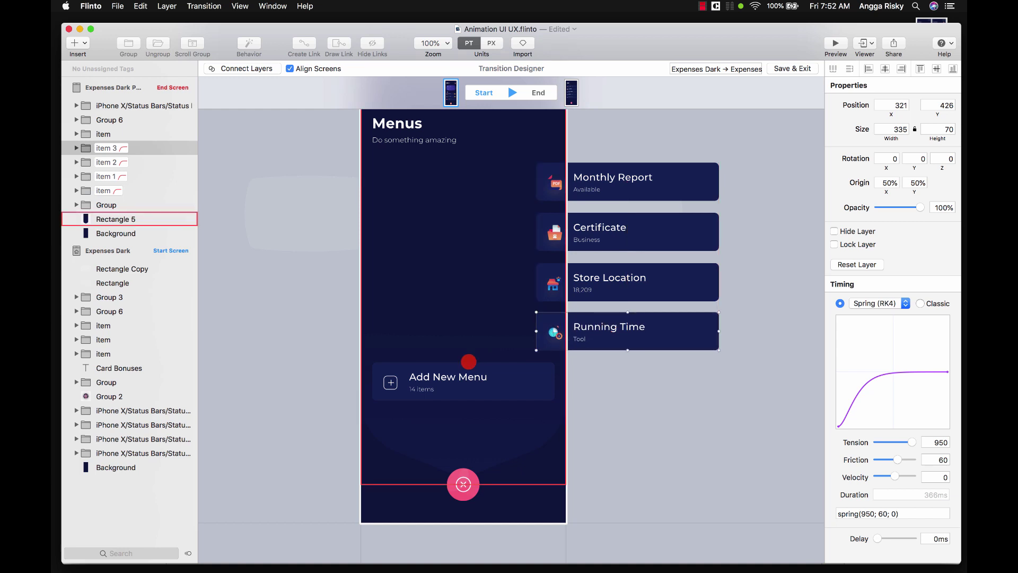
{"action": "left_click_drag", "start_coordinate": [447, 379], "coordinate": [574, 381]}
{"action": "left_click_drag", "start_coordinate": [618, 375], "coordinate": [612, 378]}
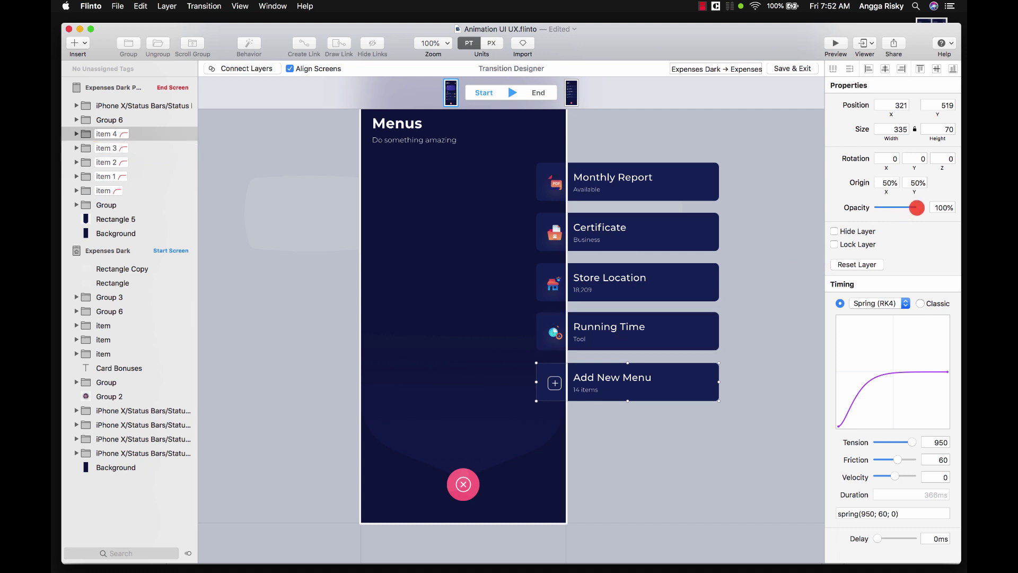
{"action": "left_click", "coordinate": [921, 303]}
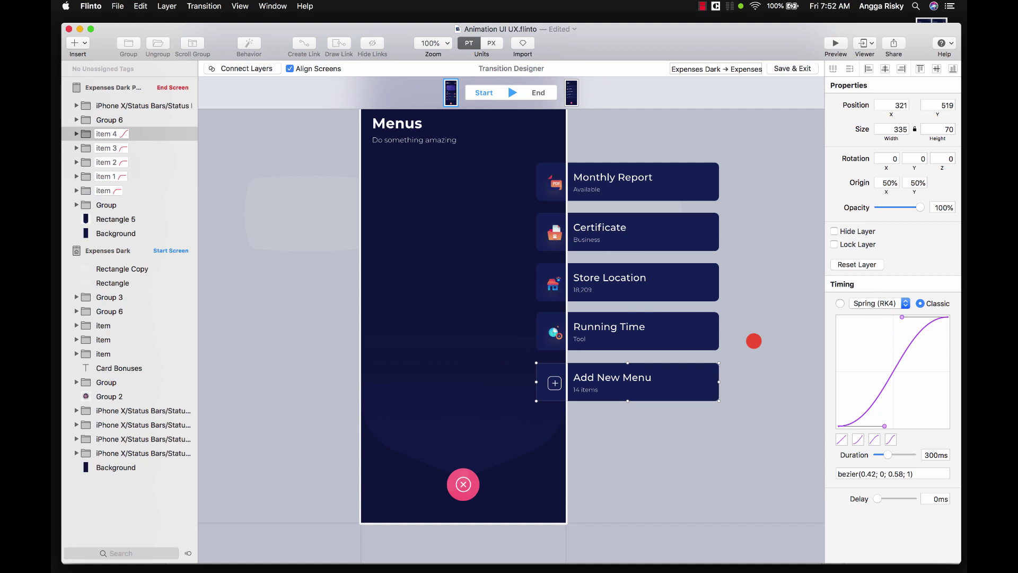
Lower the Menus heading group to Y 125 in the start state, with 0% opacity and a 500 ms duration.
{"action": "left_click", "coordinate": [380, 159]}
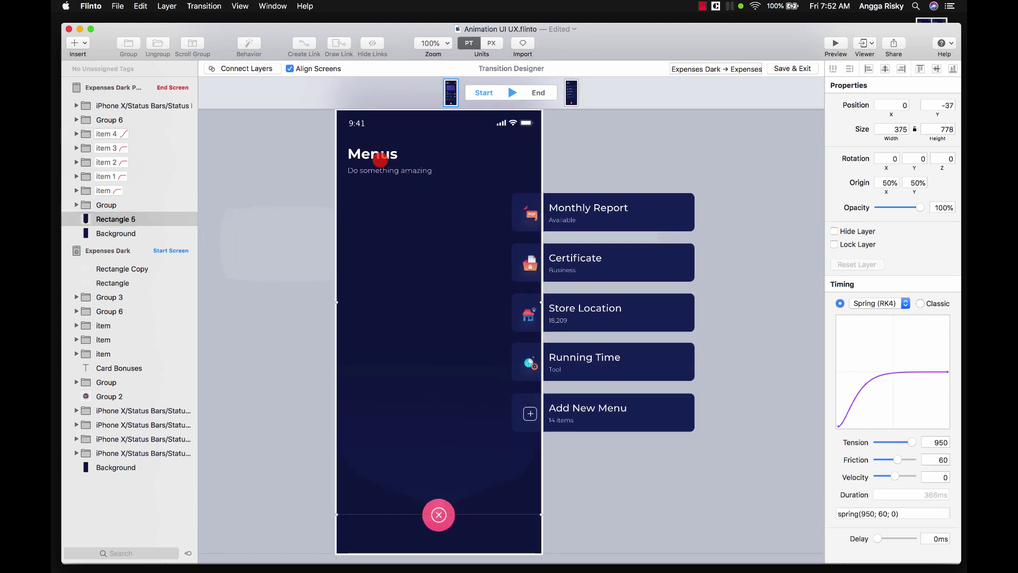
{"action": "left_click_drag", "start_coordinate": [372, 154], "coordinate": [373, 180]}
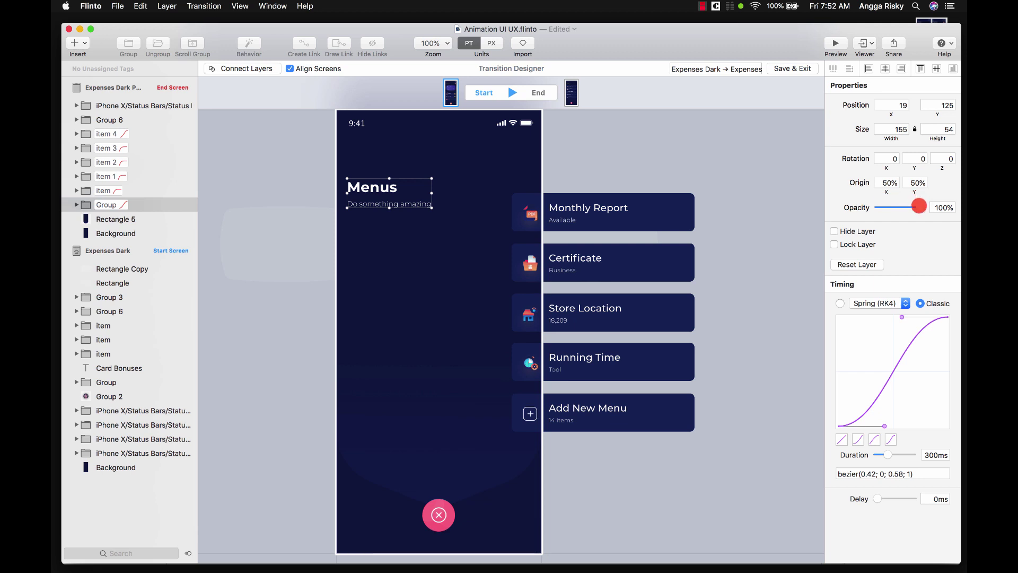
{"action": "left_click_drag", "start_coordinate": [919, 206], "coordinate": [849, 207]}
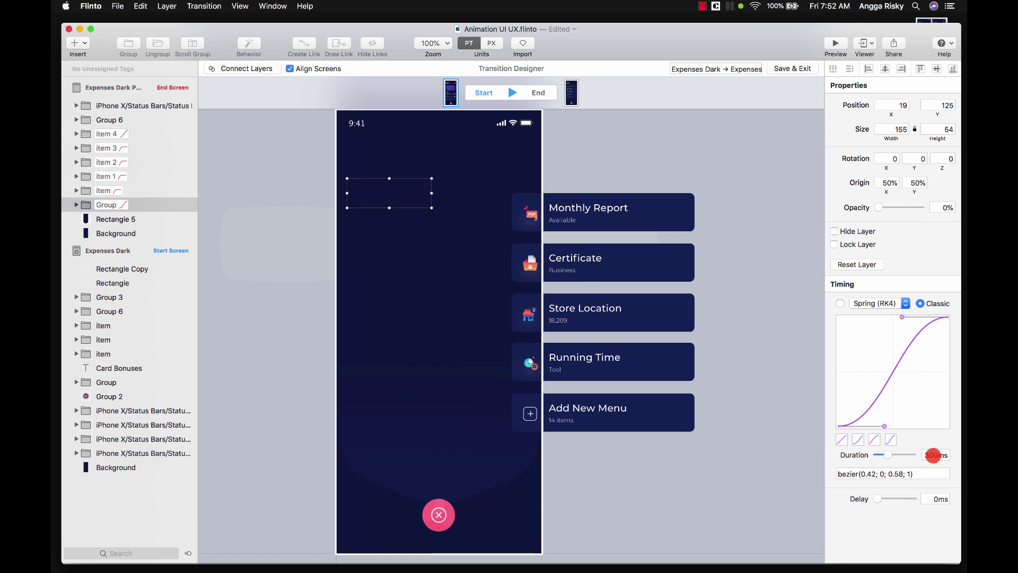
{"action": "type", "text": "500"}
{"action": "key", "text": "Return"}
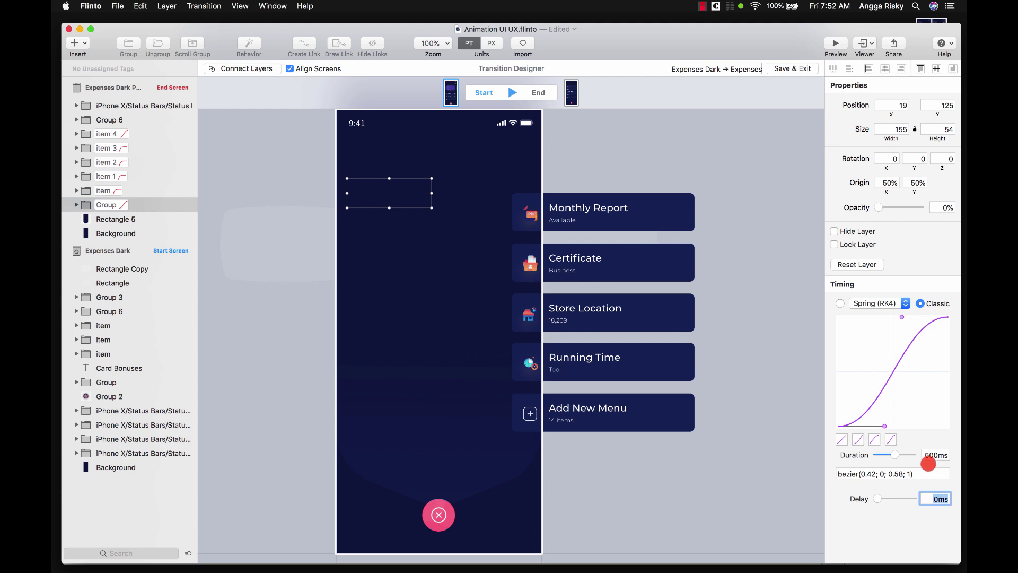
Try a spring friction of 22 on the Monthly Report item and preview the transition in both directions.
{"action": "left_click", "coordinate": [624, 200]}
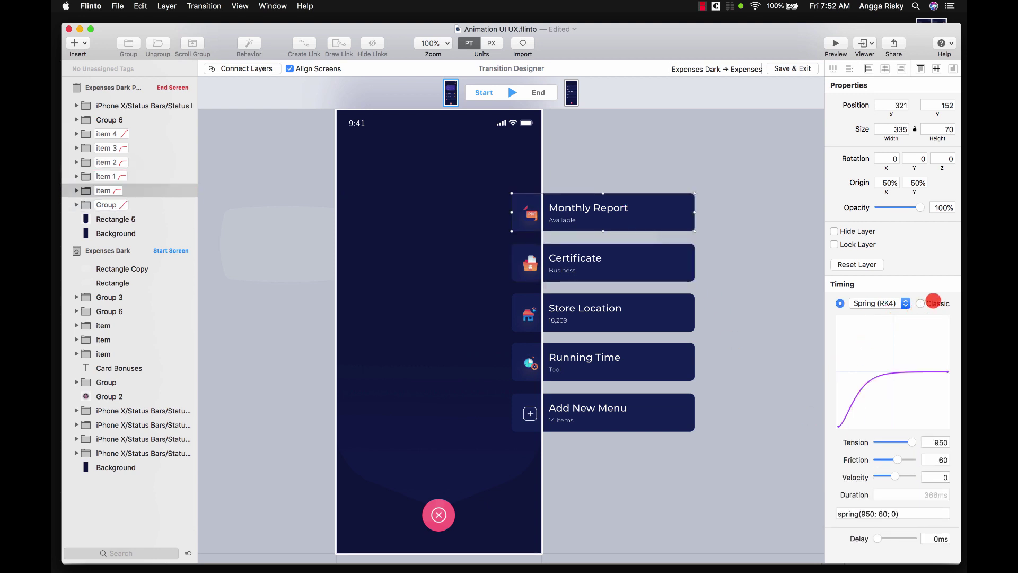
{"action": "left_click_drag", "start_coordinate": [897, 459], "coordinate": [882, 460]}
{"action": "left_click", "coordinate": [512, 92]}
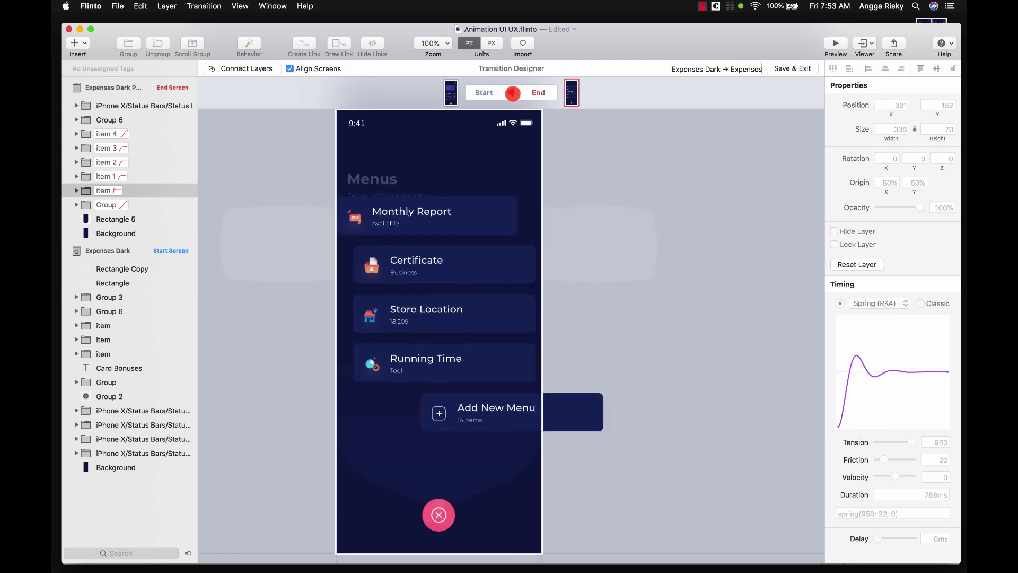
{"action": "left_click", "coordinate": [512, 92]}
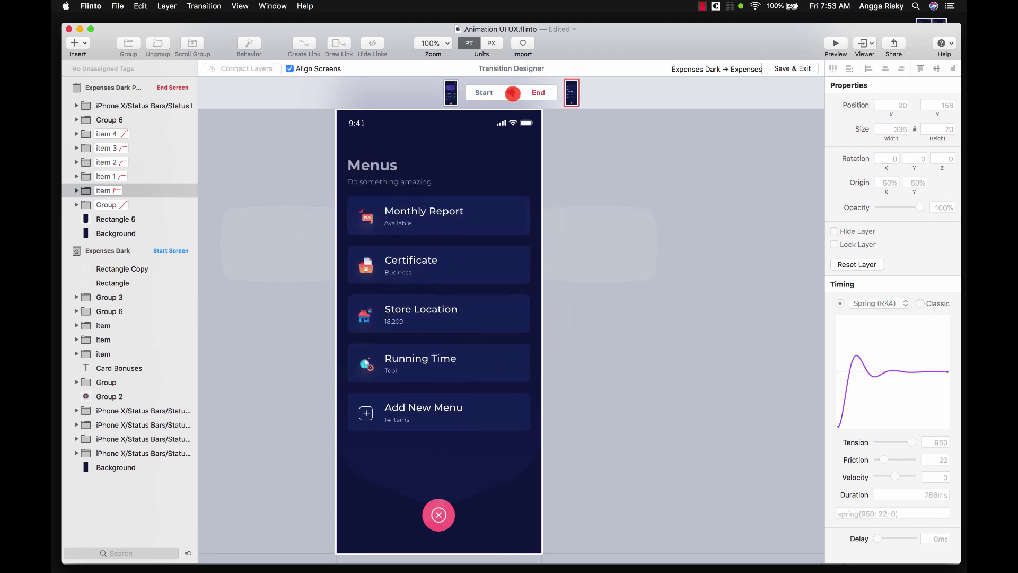
{"action": "left_click", "coordinate": [512, 92]}
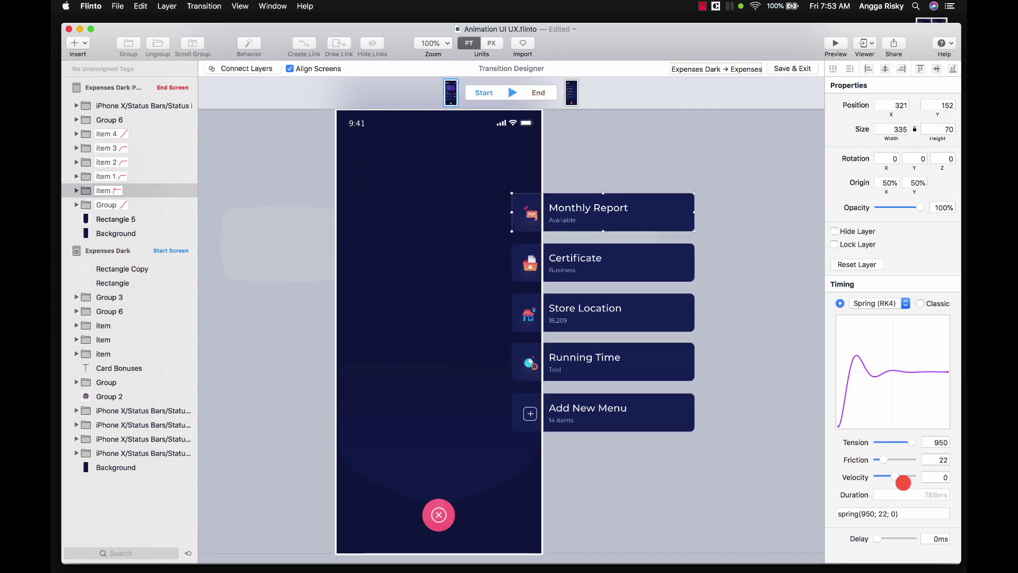
Try a spring velocity of -76 and tension of 221 on the Monthly Report item and preview it.
{"action": "mouse_move", "coordinate": [903, 483]}
{"action": "left_mouse_down"}
{"action": "mouse_move", "coordinate": [911, 476]}
{"action": "mouse_move", "coordinate": [884, 480]}
{"action": "left_mouse_up"}
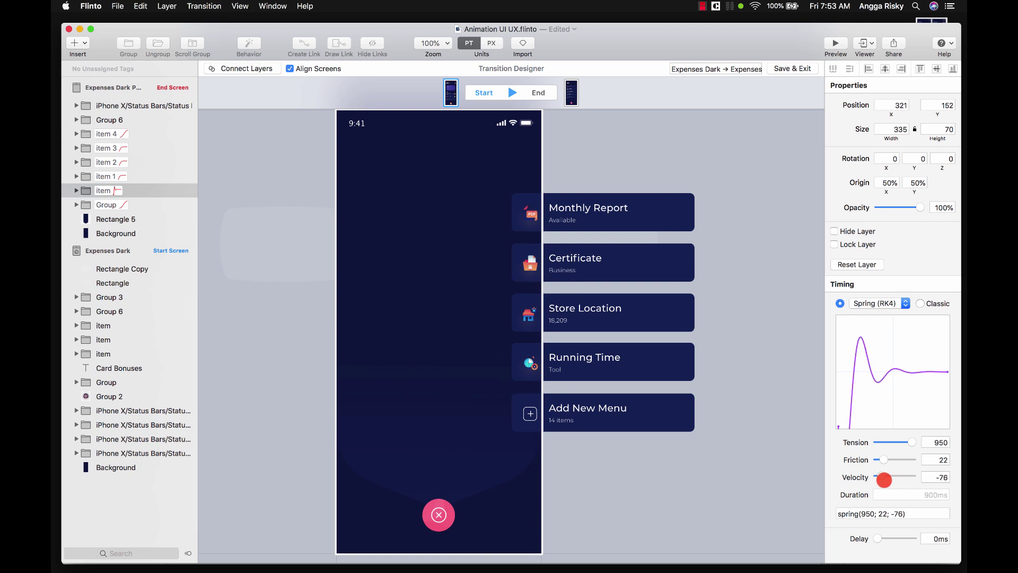
{"action": "left_click_drag", "start_coordinate": [911, 442], "coordinate": [884, 443]}
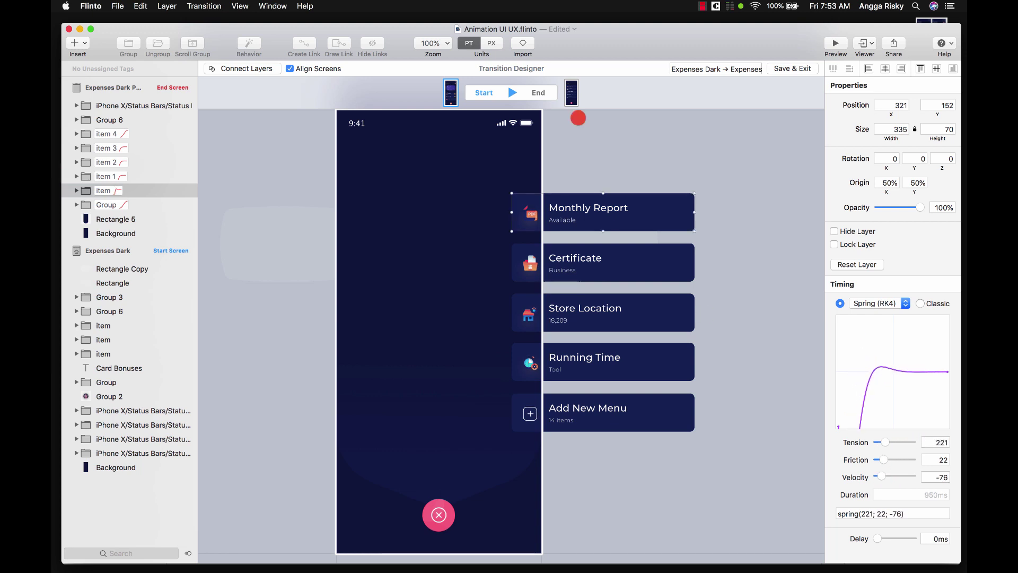
{"action": "left_click", "coordinate": [508, 92]}
Try a spring friction of 84 and velocity of 39 on the Monthly Report item and replay the transition.
{"action": "left_click_drag", "start_coordinate": [883, 459], "coordinate": [900, 476]}
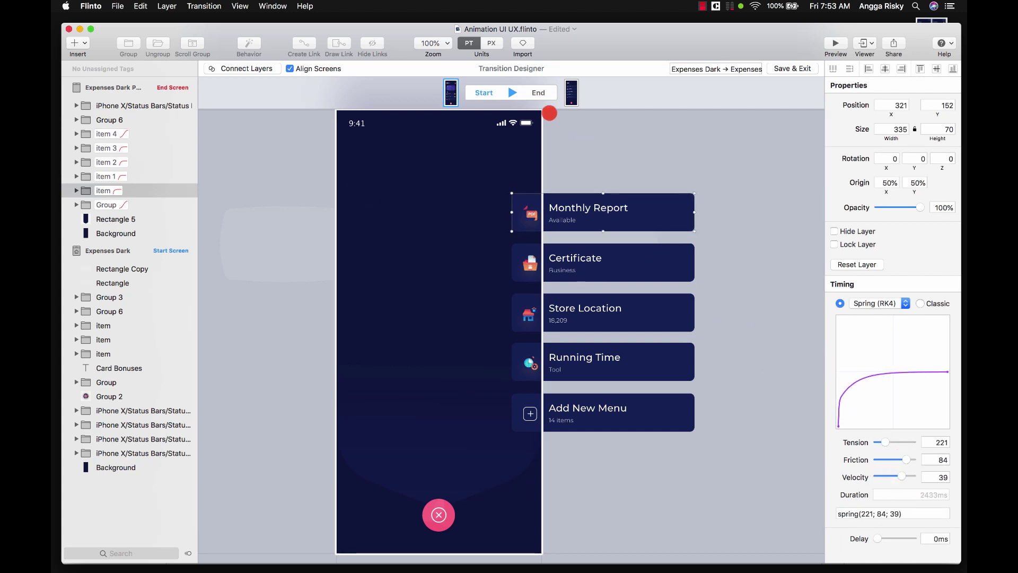
{"action": "left_click", "coordinate": [511, 96]}
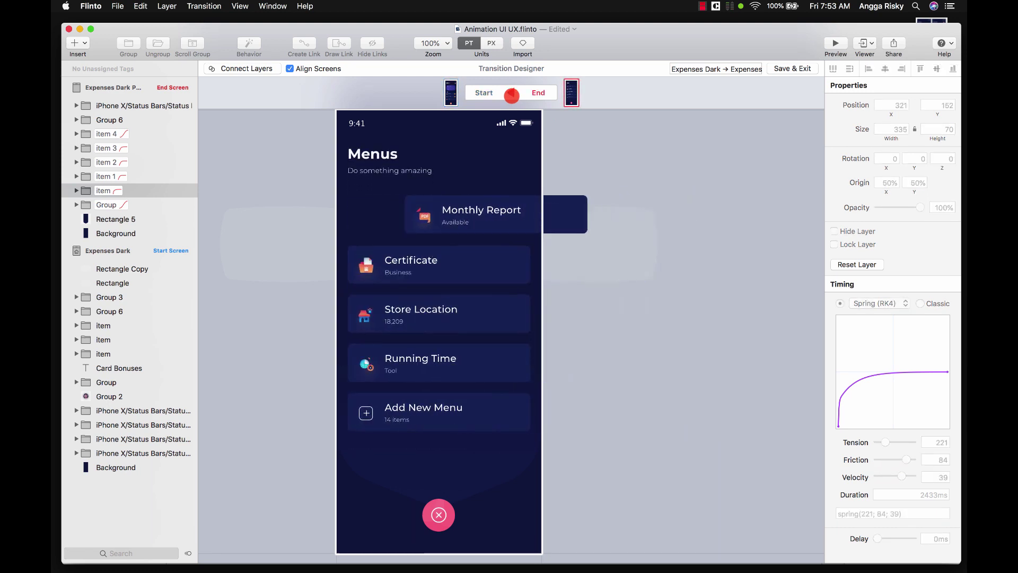
{"action": "left_click", "coordinate": [512, 95]}
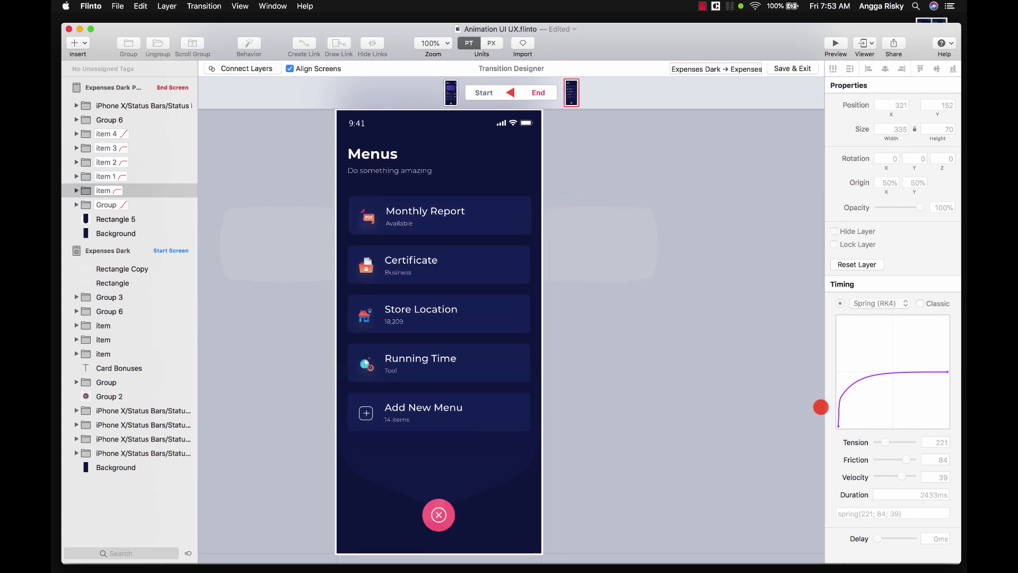
{"action": "left_click", "coordinate": [513, 96]}
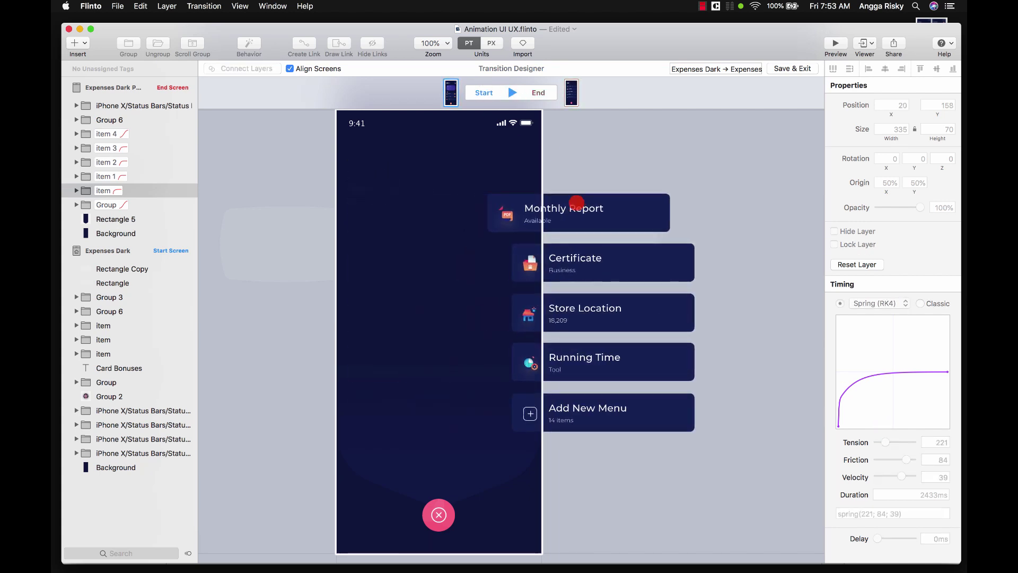
Reselect the Monthly Report item, try a spring friction of 21, and preview the transition both ways.
{"action": "left_click", "coordinate": [622, 212]}
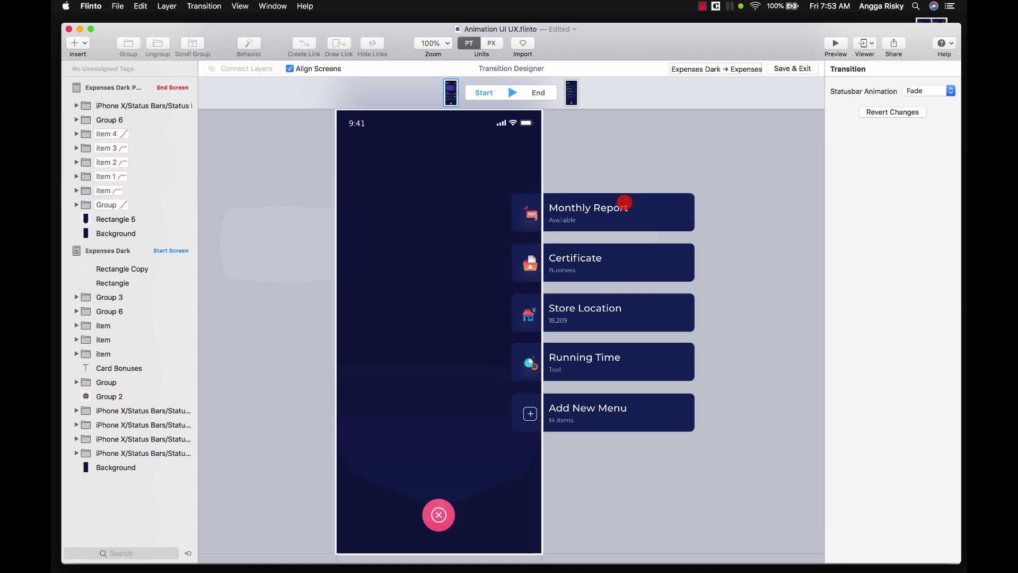
{"action": "left_click", "coordinate": [599, 208]}
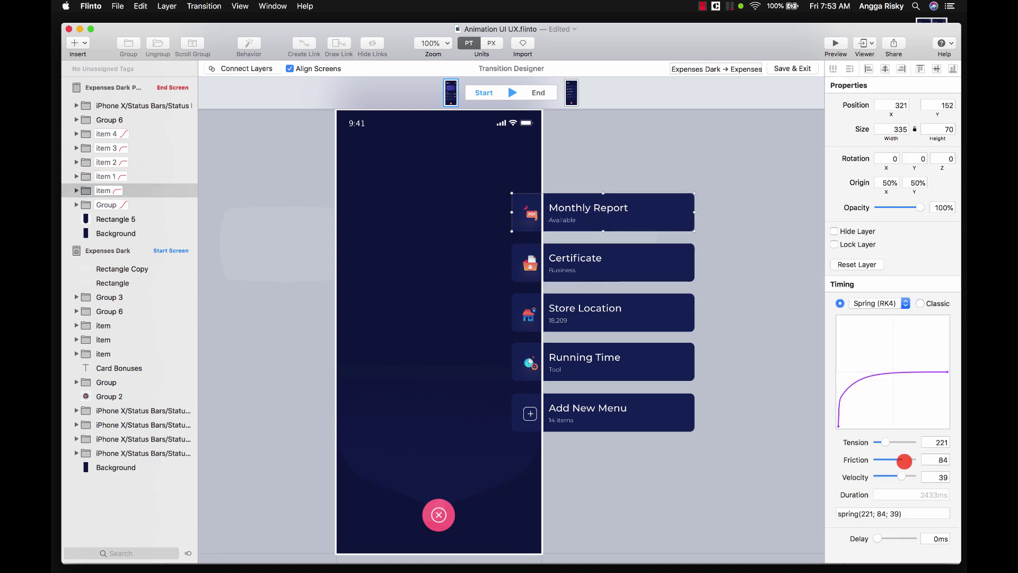
{"action": "left_click_drag", "start_coordinate": [907, 460], "coordinate": [884, 461]}
{"action": "left_click", "coordinate": [515, 102]}
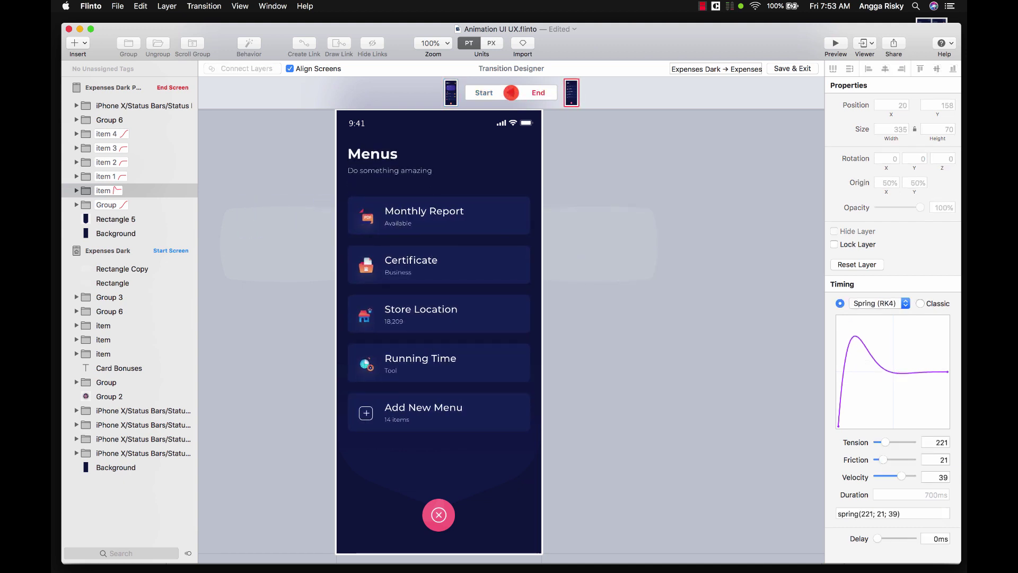
{"action": "left_click", "coordinate": [511, 93]}
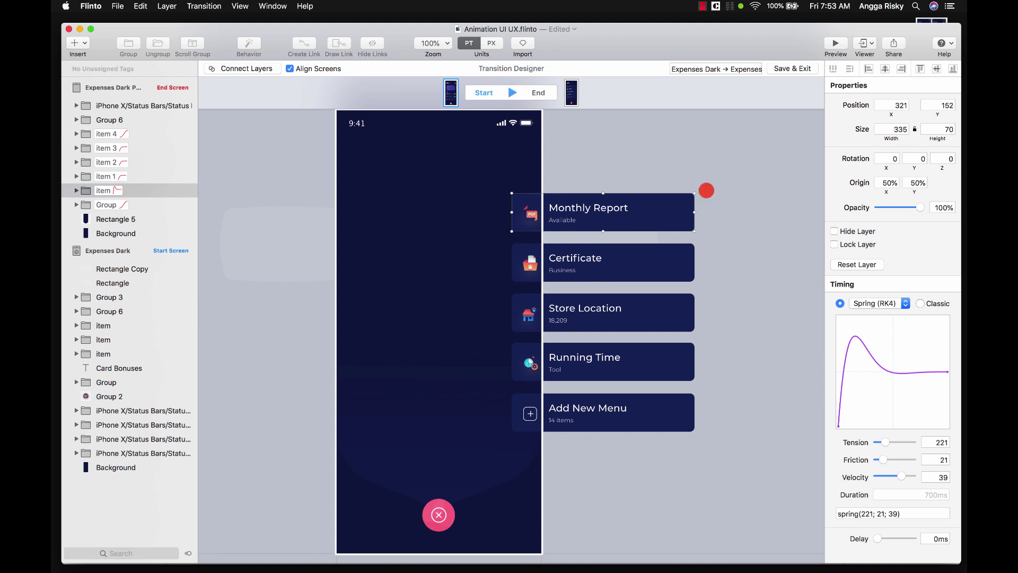
Give the Monthly Report item Classic timing, a 500 ms duration and 0% opacity, and select the Certificate item.
{"action": "left_click", "coordinate": [934, 303]}
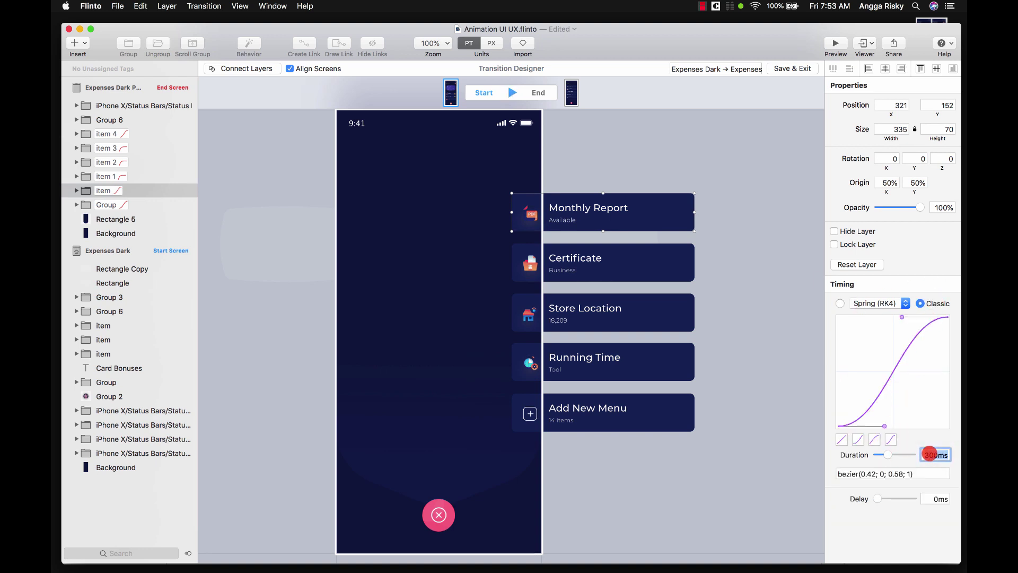
{"action": "type", "text": "500"}
{"action": "key", "text": "Return"}
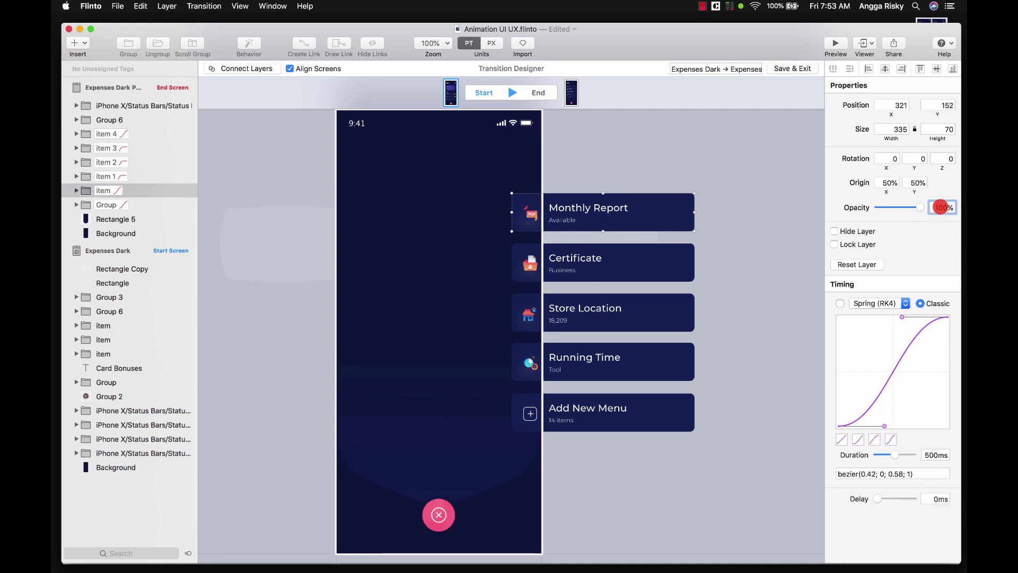
{"action": "type", "text": "0"}
{"action": "key", "text": "Return"}
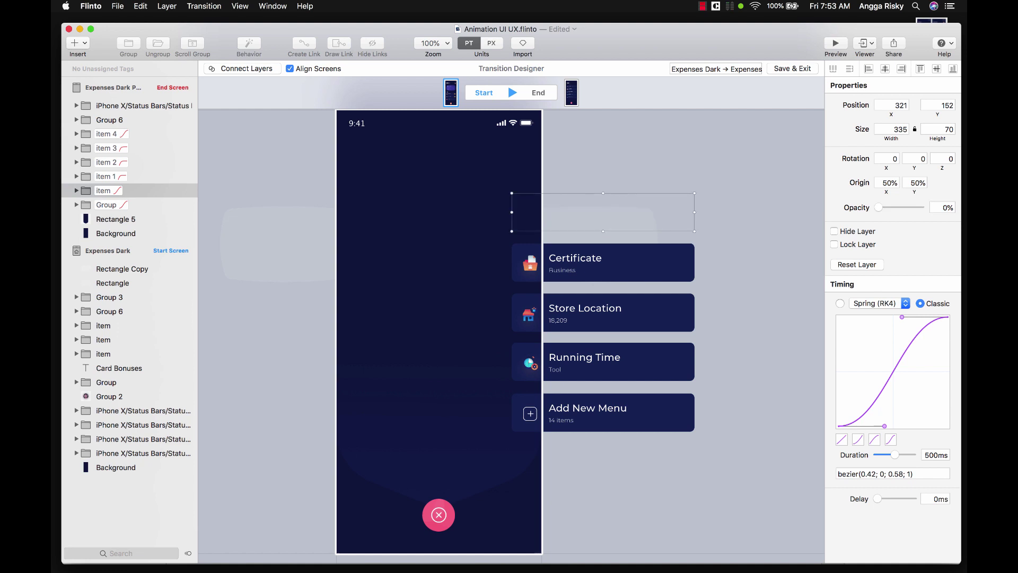
{"action": "left_click", "coordinate": [631, 269]}
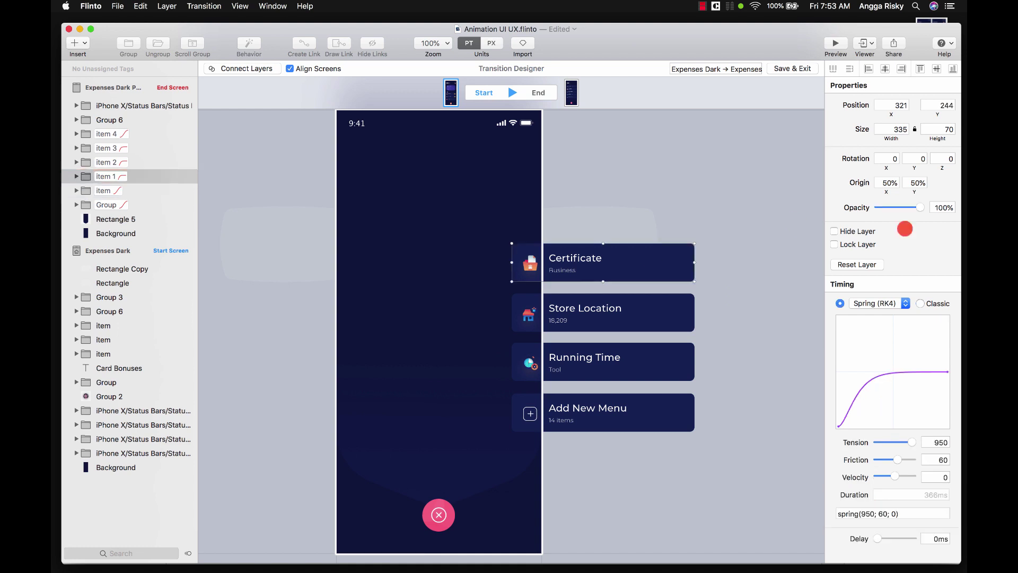
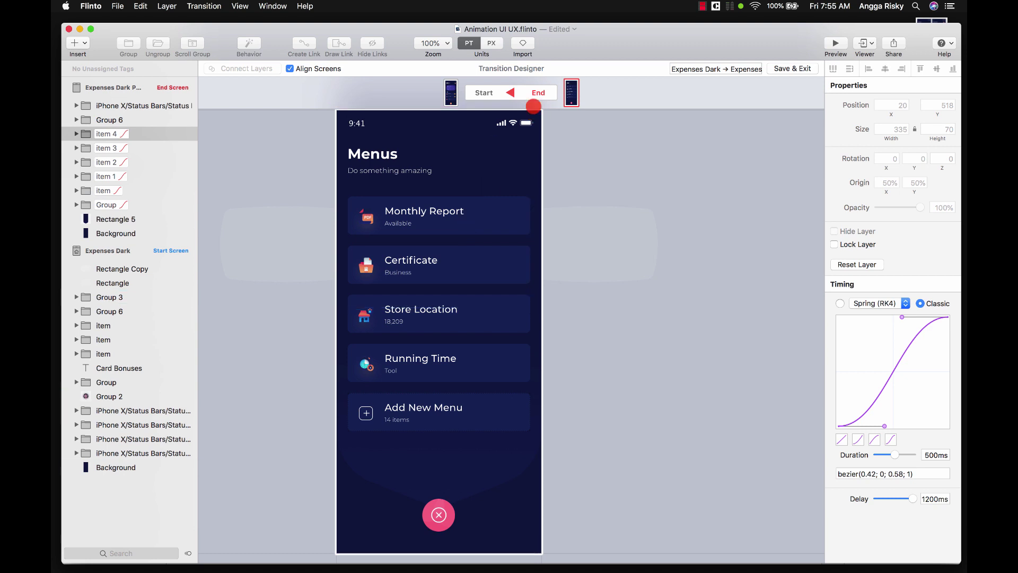
Play the menu transition back to the start state and select the transparent Monthly Report item.
{"action": "left_click", "coordinate": [515, 93]}
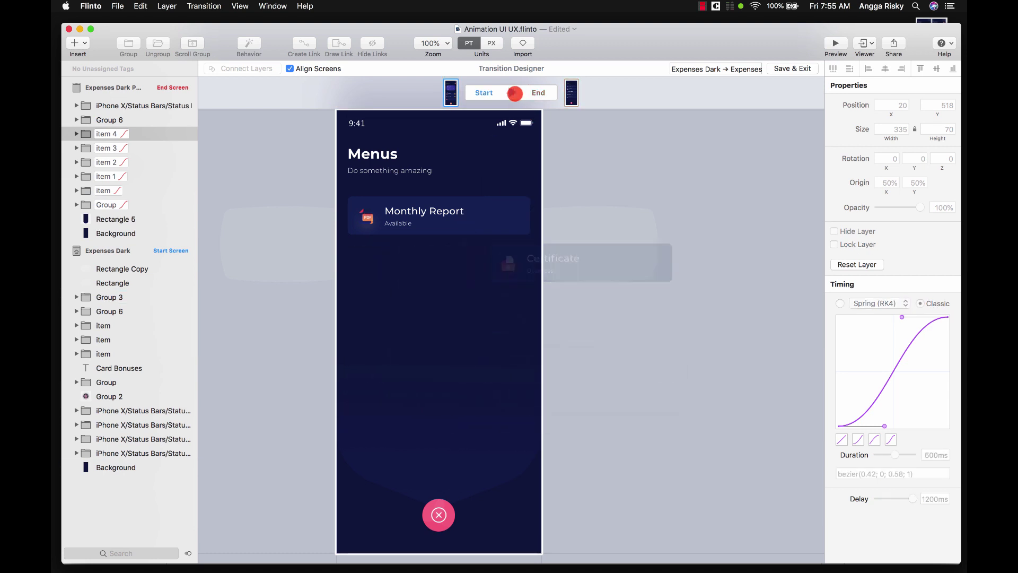
{"action": "left_click", "coordinate": [524, 220]}
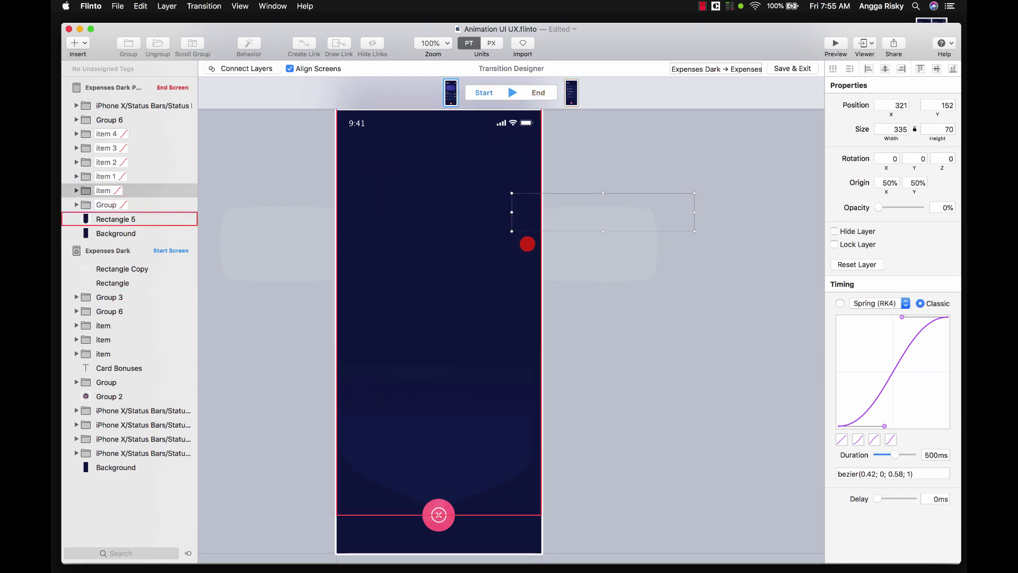
Review the timing delays of the transparent menu items one by one, from Certificate down to Add New Menu.
{"action": "left_click", "coordinate": [529, 268]}
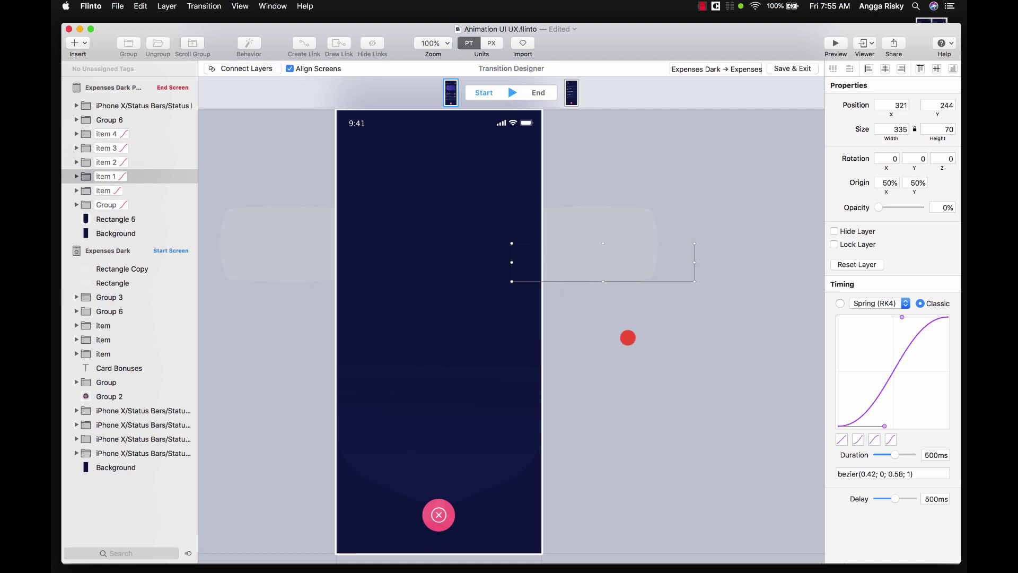
{"action": "left_click", "coordinate": [531, 310]}
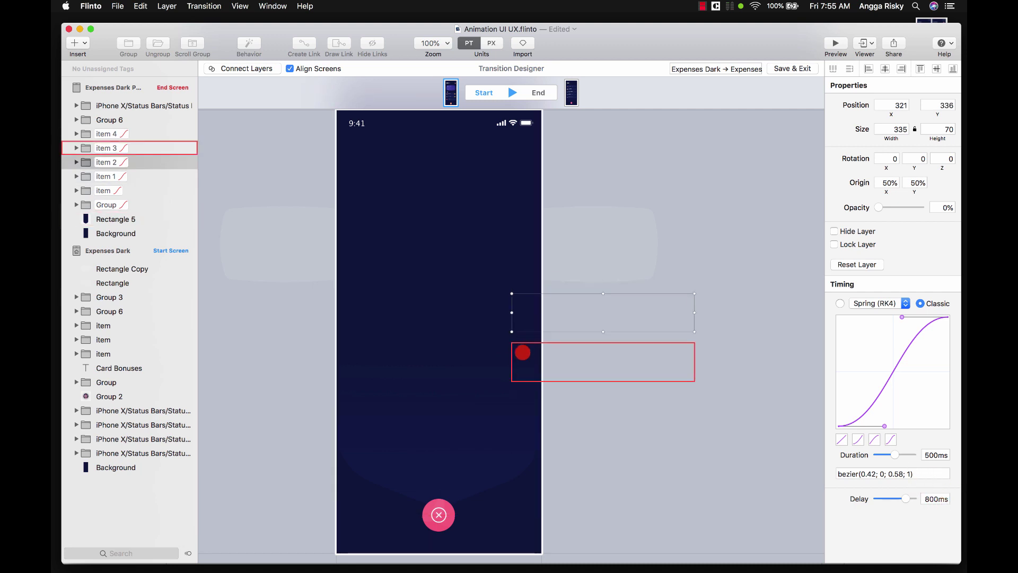
{"action": "left_click", "coordinate": [522, 352]}
{"action": "left_click", "coordinate": [526, 406]}
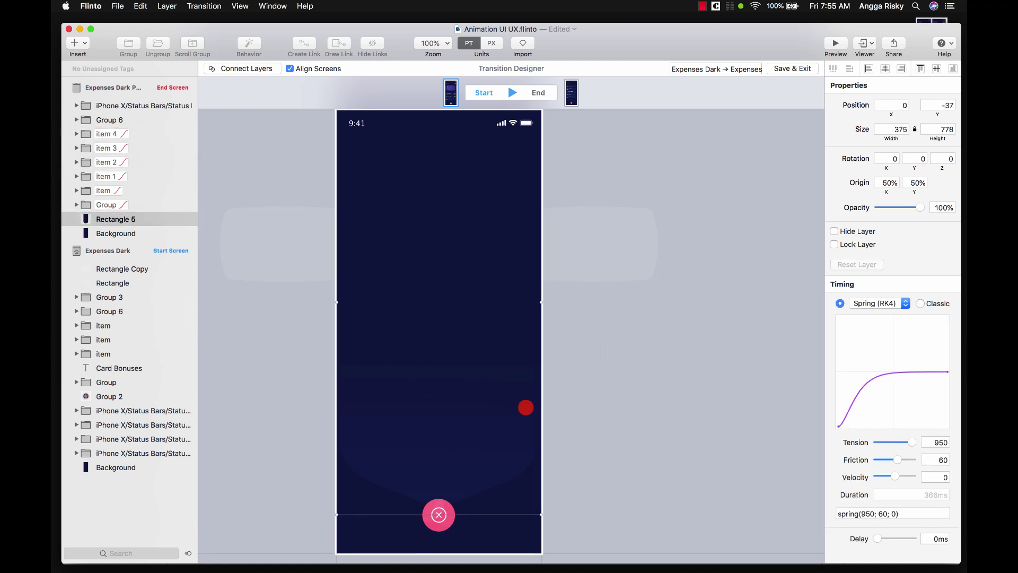
{"action": "left_click", "coordinate": [559, 415]}
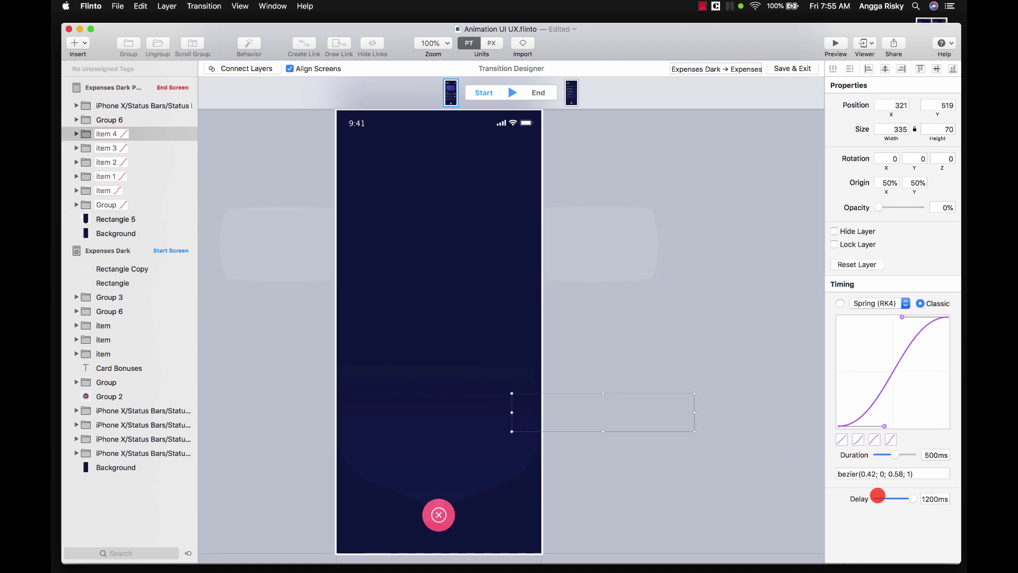
Shrink the pink close button to 20 × 20 at X 178, Y 802 and set its start-state opacity to 0%.
{"action": "scroll", "coordinate": [636, 457], "scroll_direction": "down", "scroll_amount": 3}
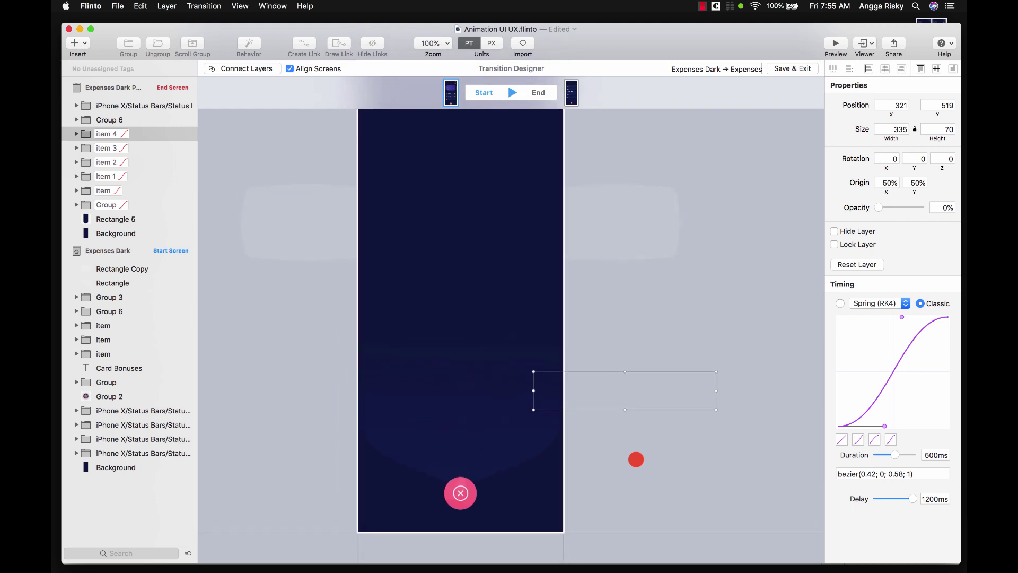
{"action": "left_click", "coordinate": [466, 441]}
{"action": "key", "text": "super+equal"}
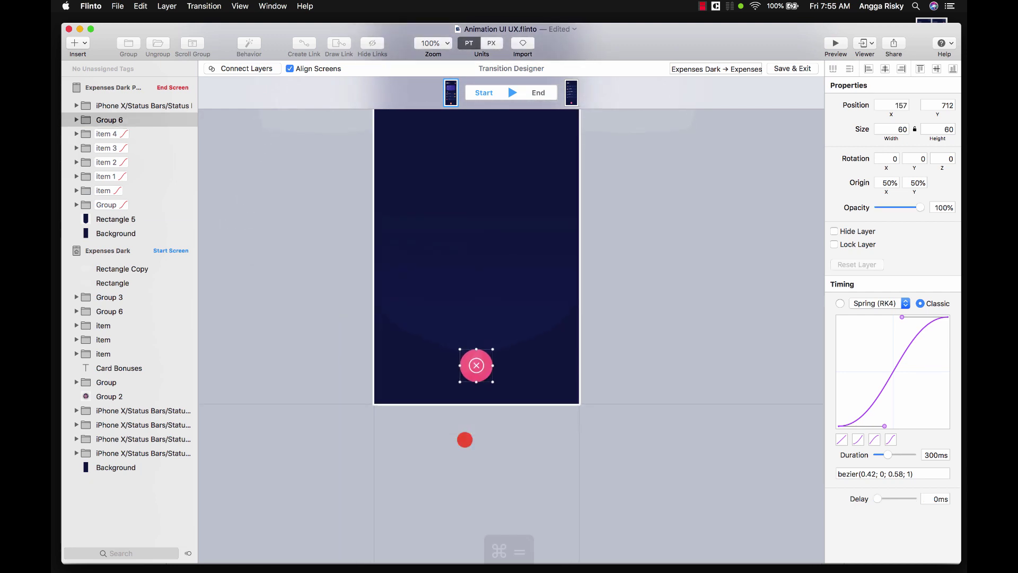
{"action": "scroll", "coordinate": [465, 439], "scroll_direction": "up", "scroll_amount": 1}
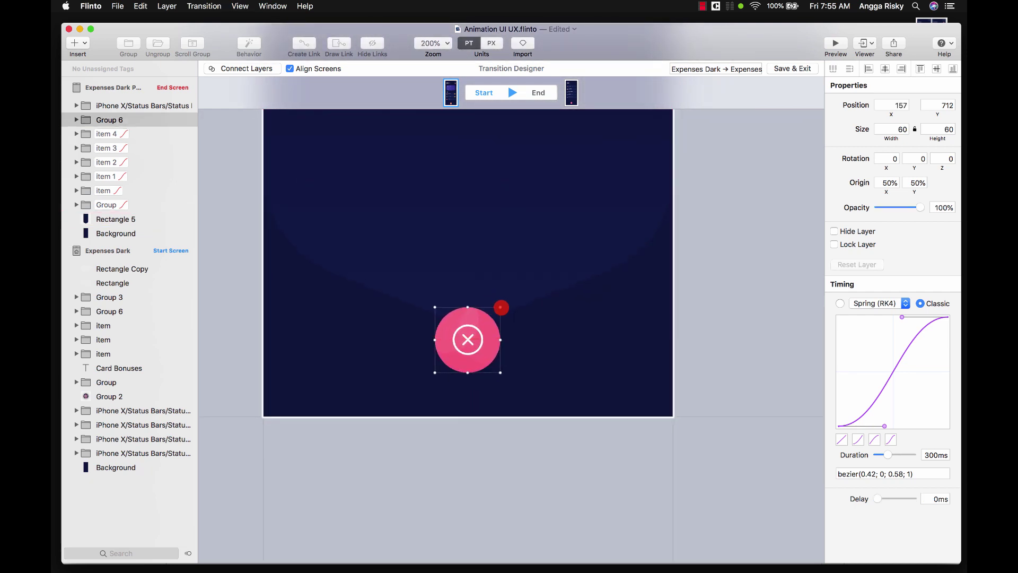
{"action": "left_click_drag", "start_coordinate": [500, 307], "coordinate": [468, 415]}
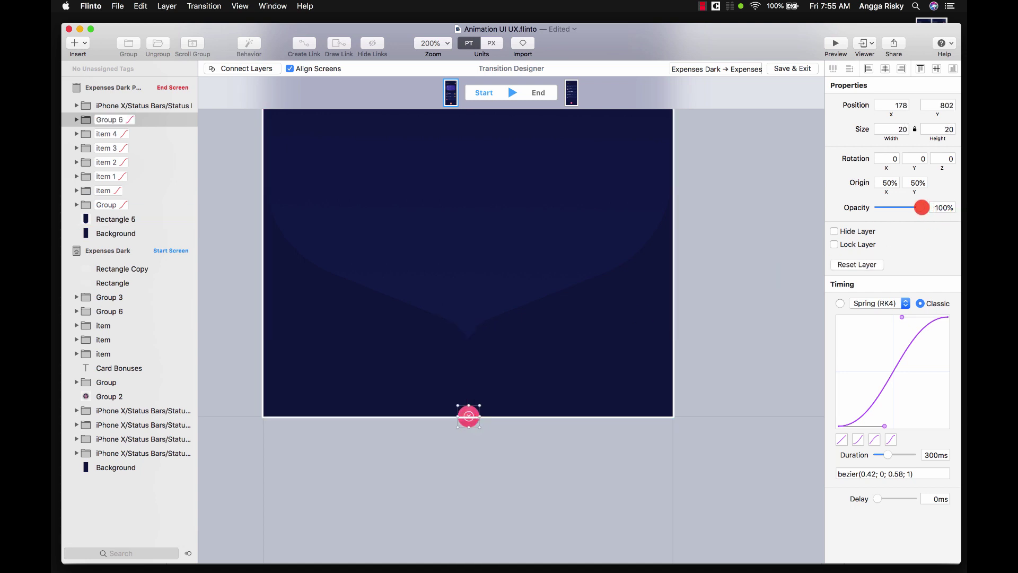
{"action": "left_click_drag", "start_coordinate": [921, 207], "coordinate": [856, 207]}
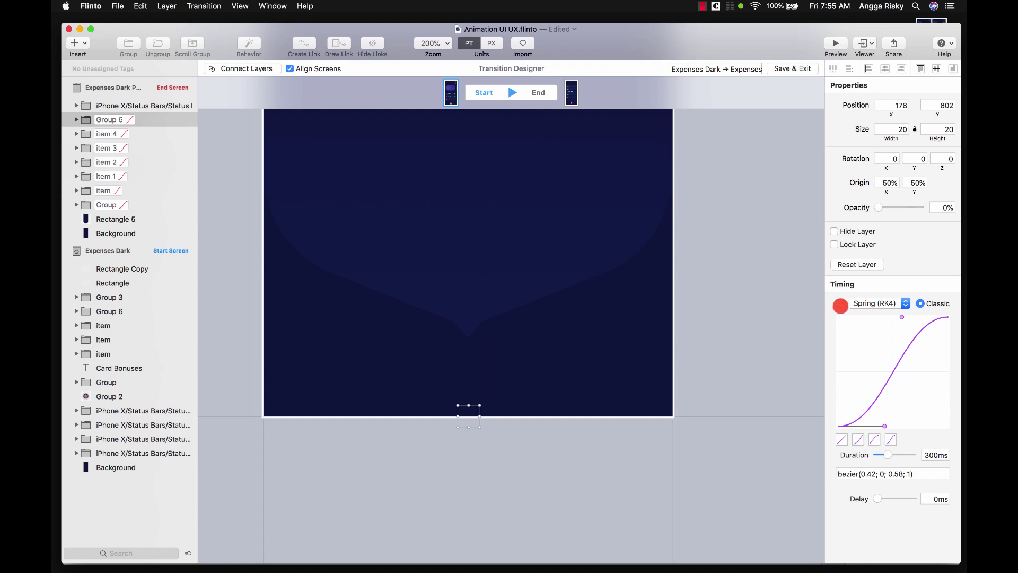
Give the close button Spring (RK4) timing with tension 950 and friction 10, and preview the transition.
{"action": "left_click", "coordinate": [840, 304]}
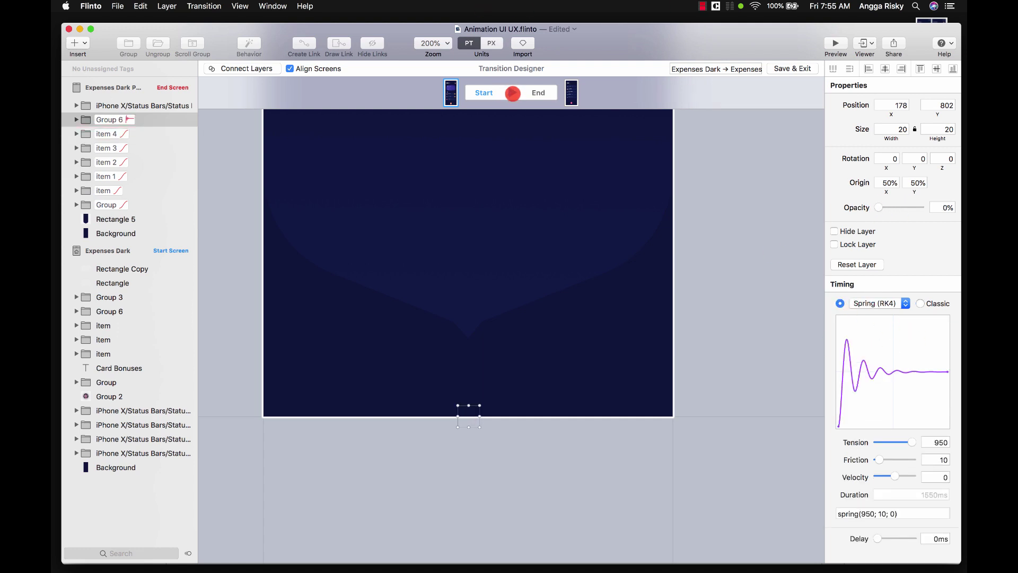
{"action": "left_click", "coordinate": [512, 93]}
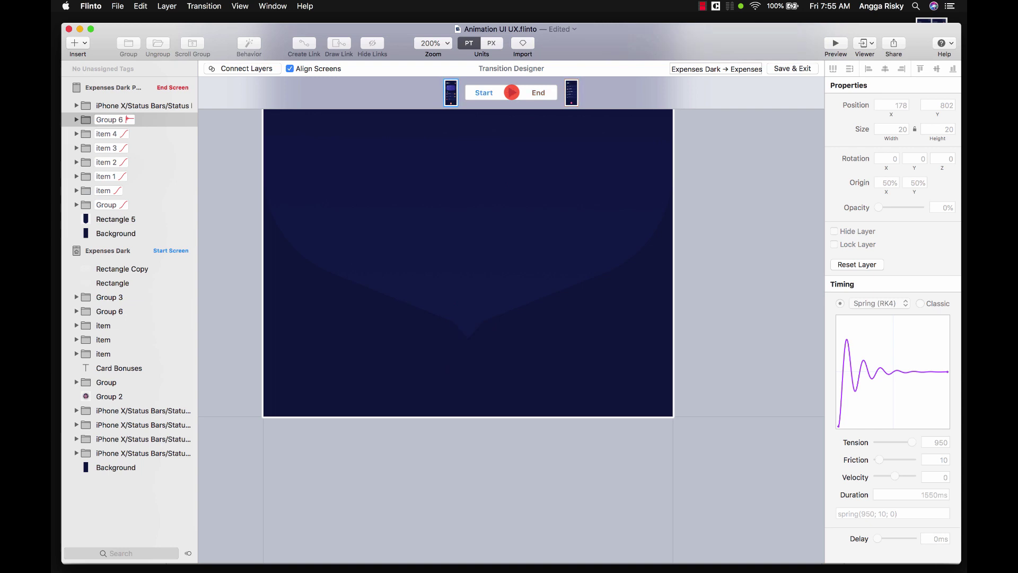
{"action": "left_click", "coordinate": [511, 93]}
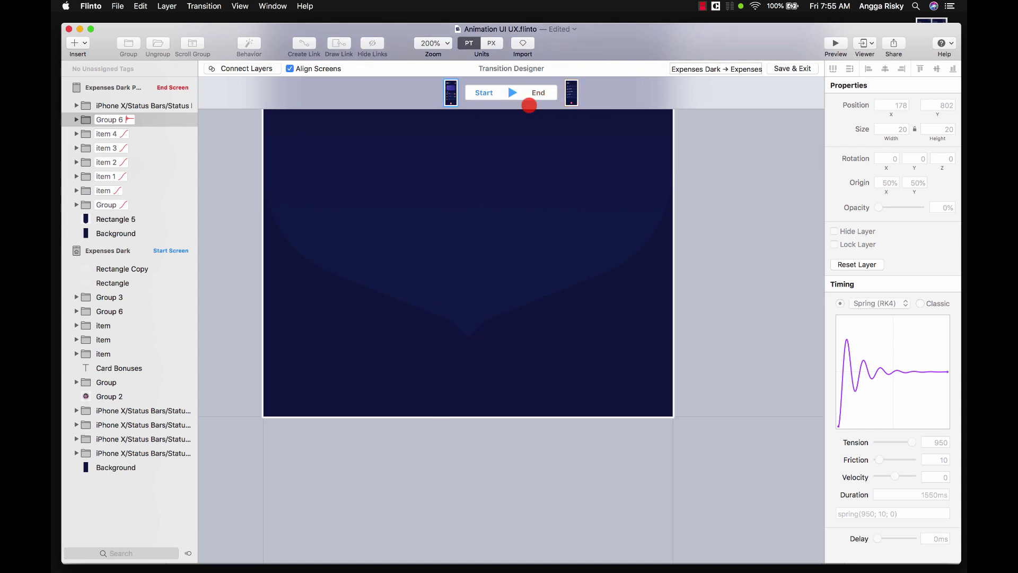
Set the close button's spring friction to 42, tension to 444 and velocity to 51, replaying the transition between changes.
{"action": "left_click", "coordinate": [470, 410]}
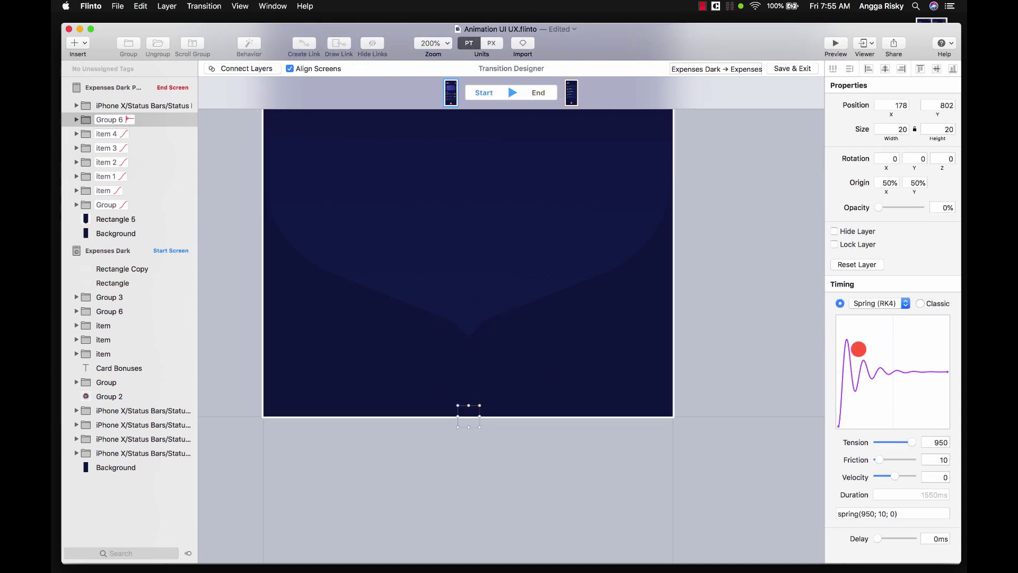
{"action": "left_click_drag", "start_coordinate": [885, 459], "coordinate": [891, 459]}
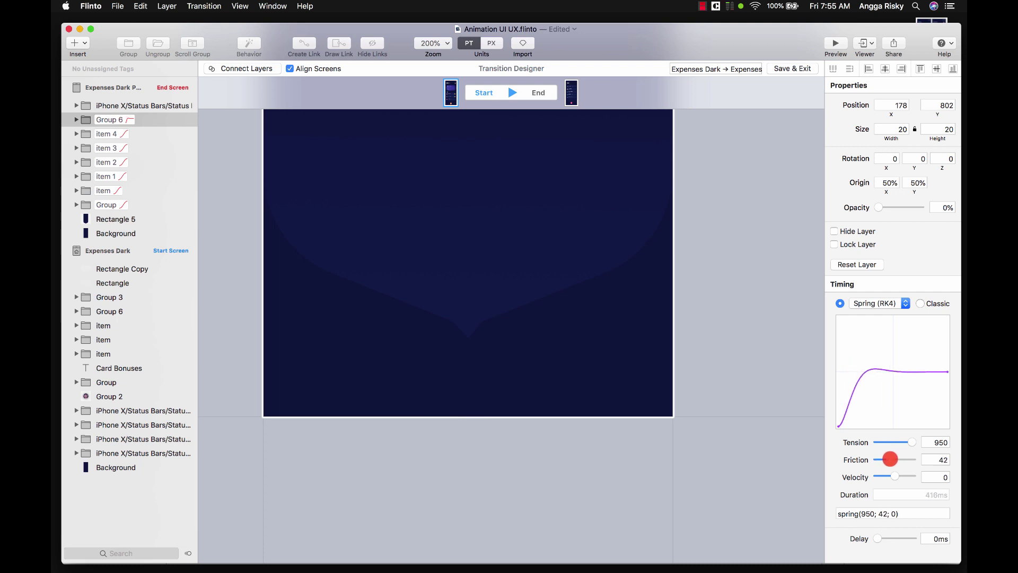
{"action": "left_click", "coordinate": [512, 89]}
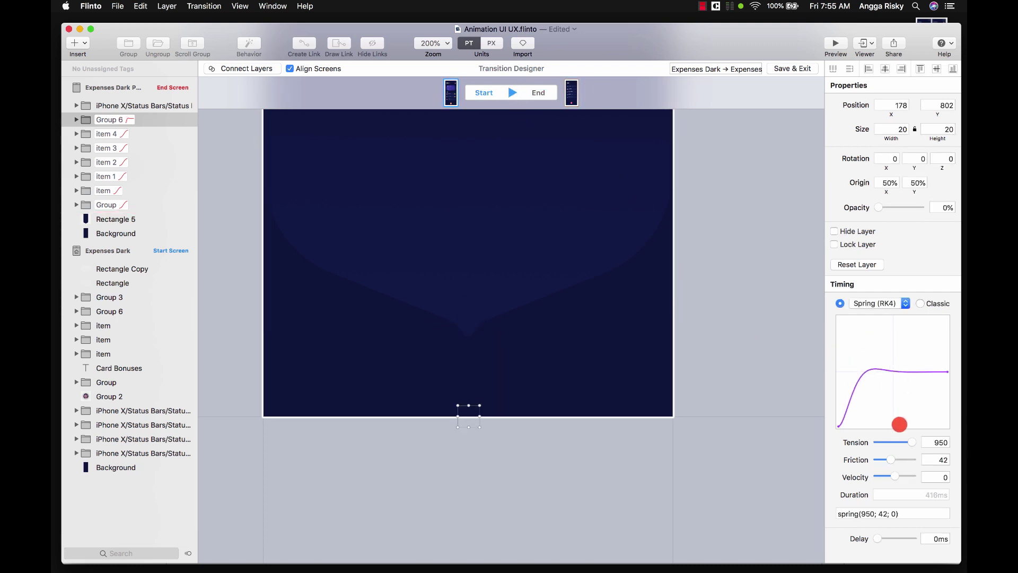
{"action": "left_click_drag", "start_coordinate": [906, 442], "coordinate": [903, 481]}
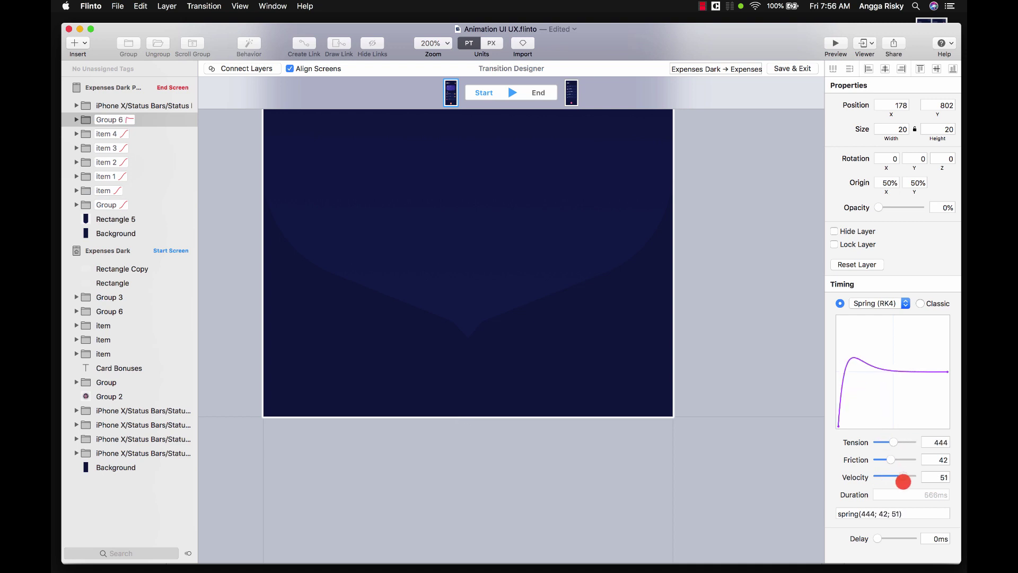
{"action": "left_click", "coordinate": [511, 93]}
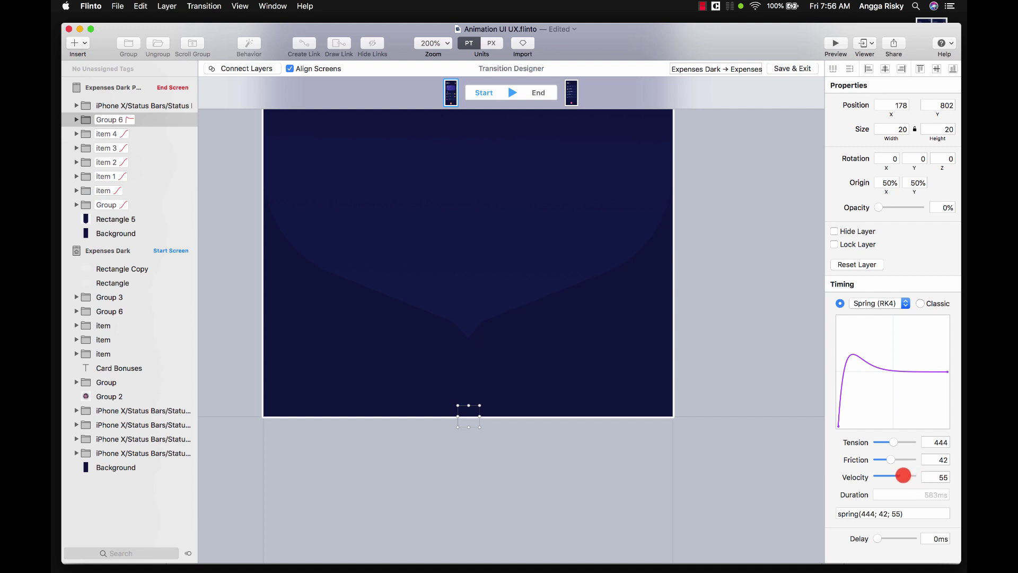
Set the close button's spring friction to 23, velocity to -41 and delay to 1400 ms.
{"action": "left_click_drag", "start_coordinate": [903, 475], "coordinate": [884, 460]}
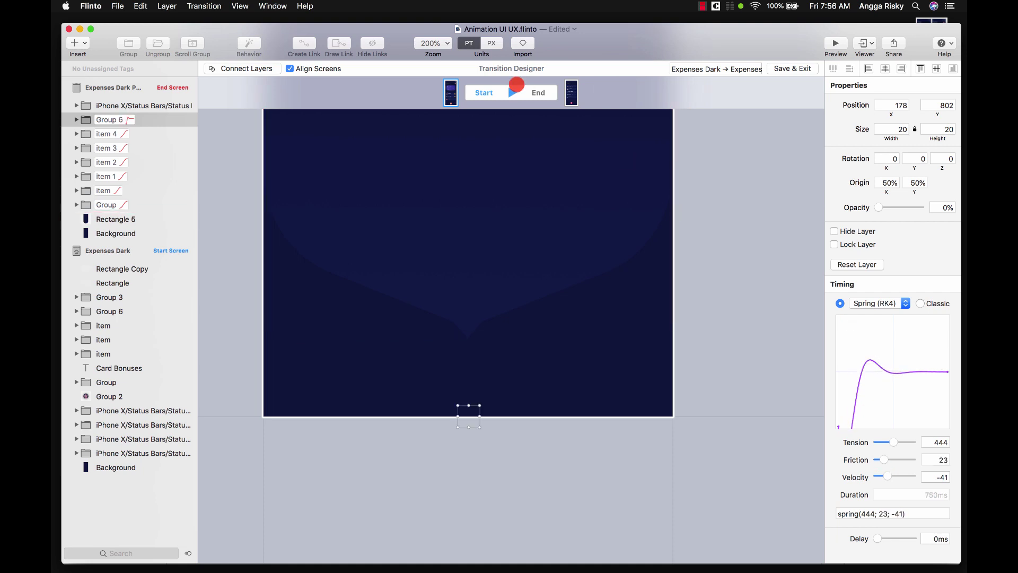
{"action": "left_click", "coordinate": [510, 92]}
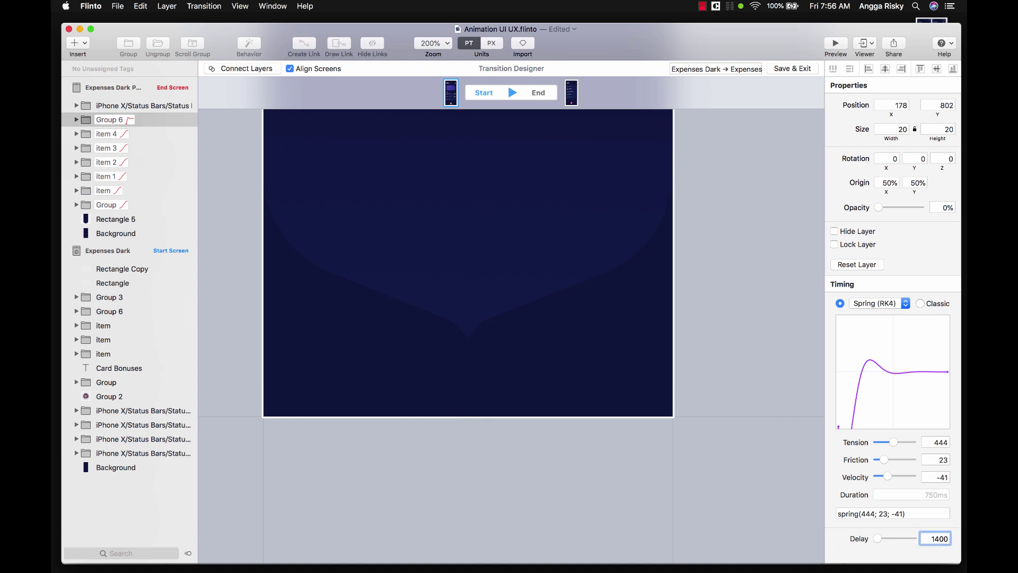
{"action": "key", "text": "Return"}
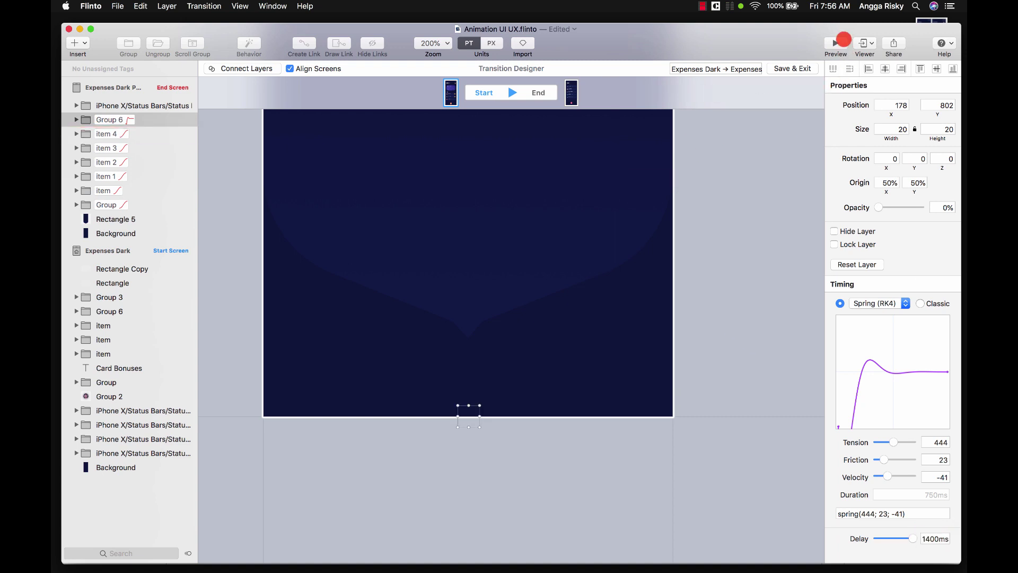
Test the plus button's menu transition twice from the Expenses home screen in the prototype preview, and close the preview.
{"action": "left_click", "coordinate": [836, 40]}
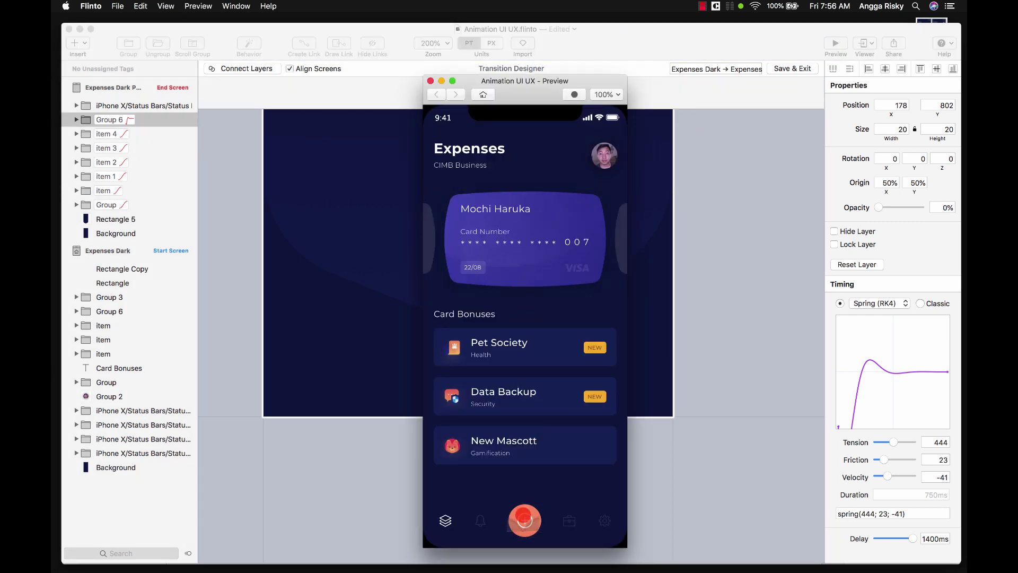
{"action": "left_click", "coordinate": [525, 521]}
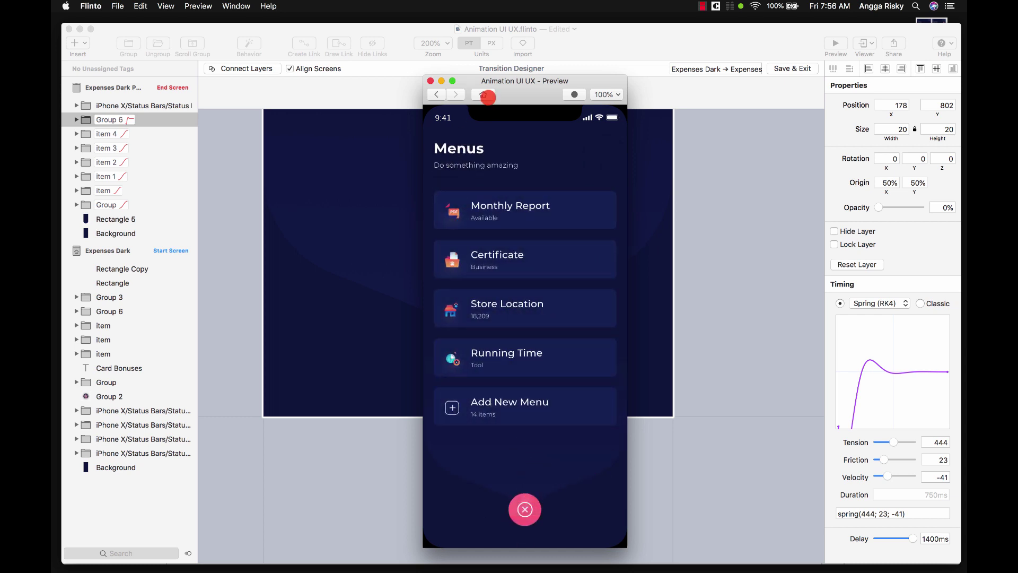
{"action": "left_click", "coordinate": [483, 94]}
{"action": "left_click", "coordinate": [525, 520]}
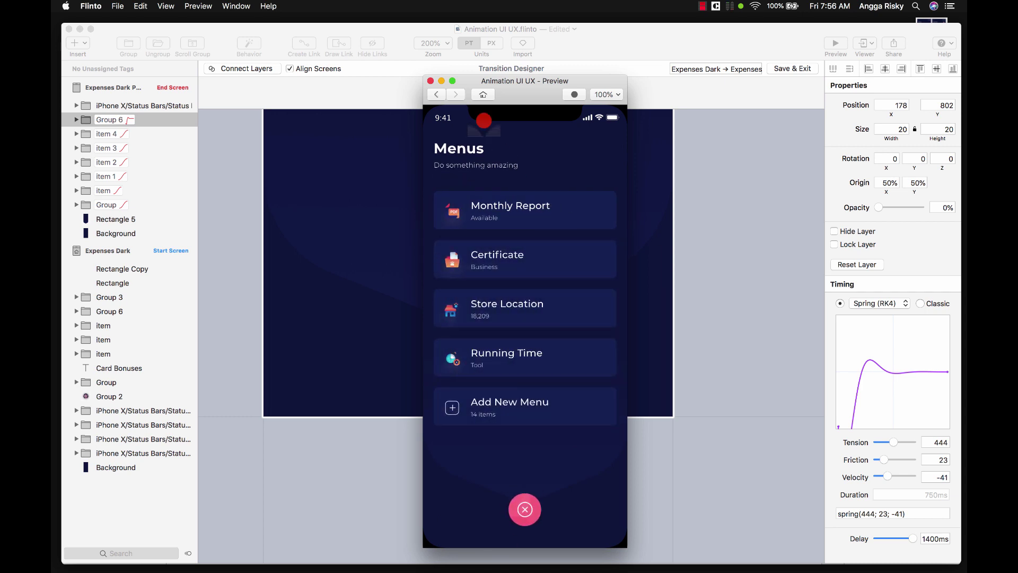
{"action": "left_click", "coordinate": [430, 81]}
Shrink Rectangle 5 from its upper edge to a height of 22 at Y 719 and set its opacity to 0%.
{"action": "left_click", "coordinate": [726, 235]}
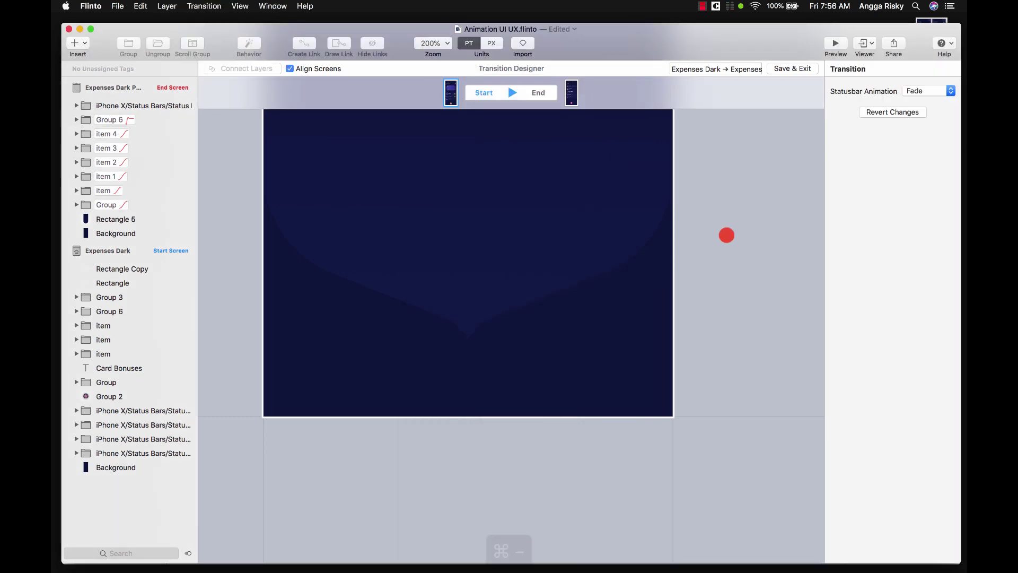
{"action": "key", "text": "cmd+minus"}
{"action": "left_click", "coordinate": [114, 219]}
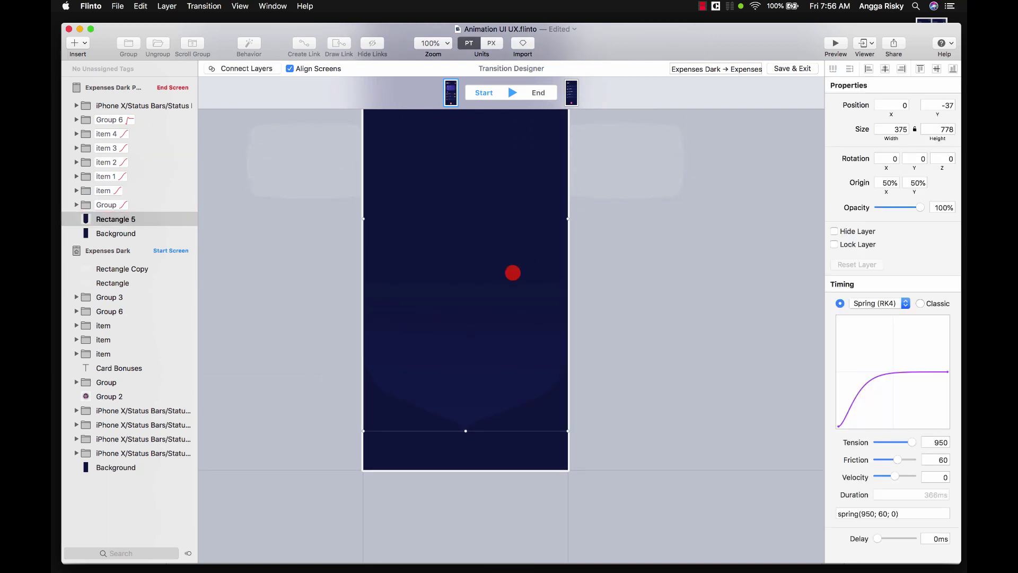
{"action": "scroll", "coordinate": [498, 205], "scroll_direction": "up", "scroll_amount": 2}
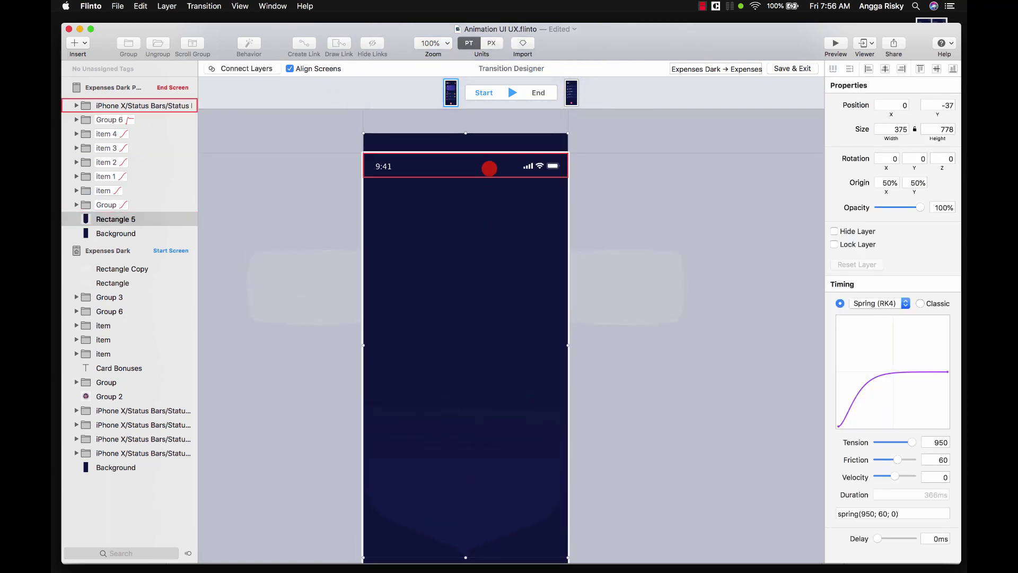
{"action": "left_click_drag", "start_coordinate": [467, 133], "coordinate": [498, 374]}
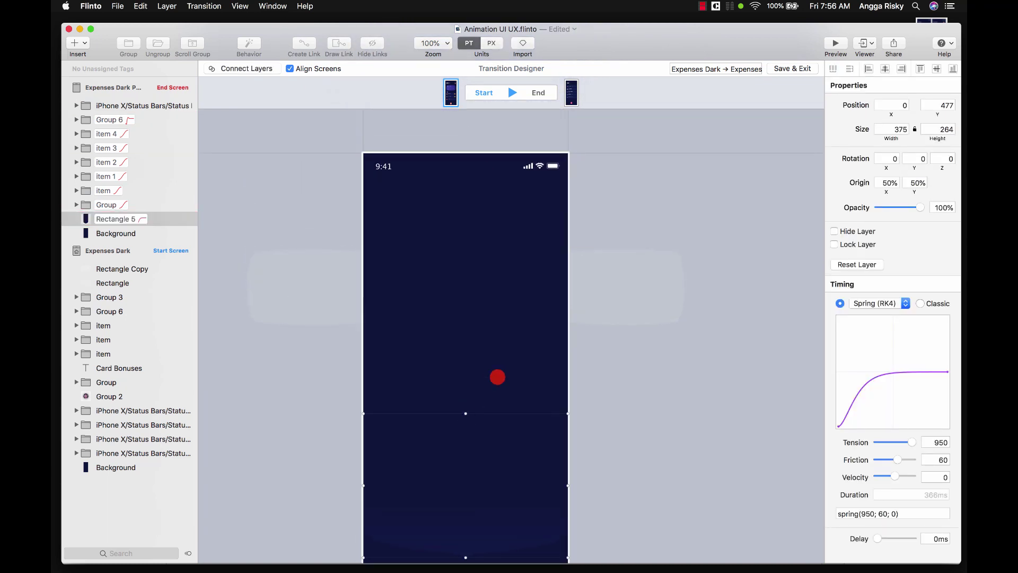
{"action": "scroll", "coordinate": [498, 375], "scroll_direction": "down", "scroll_amount": 8}
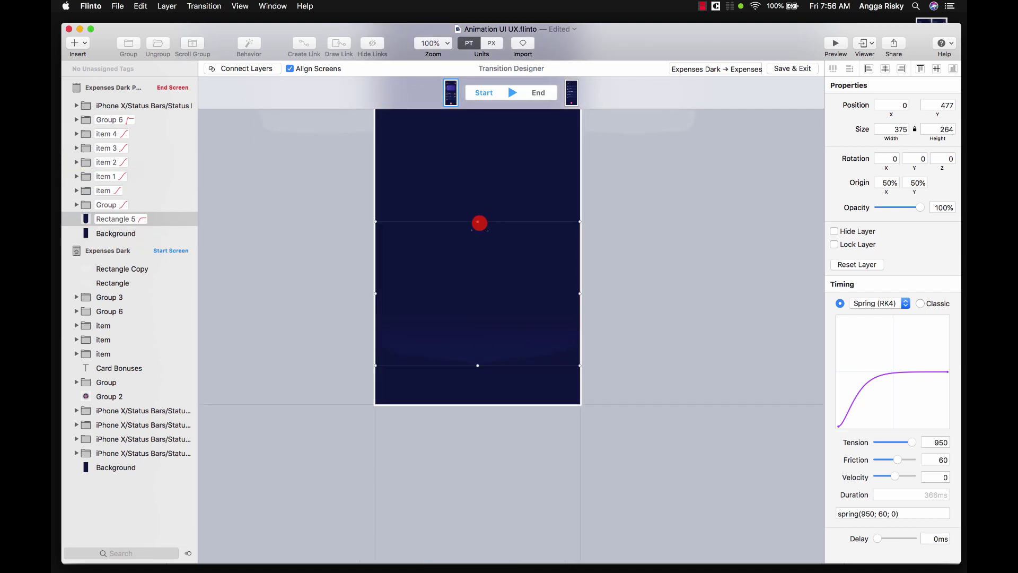
{"action": "left_click_drag", "start_coordinate": [478, 221], "coordinate": [477, 353]}
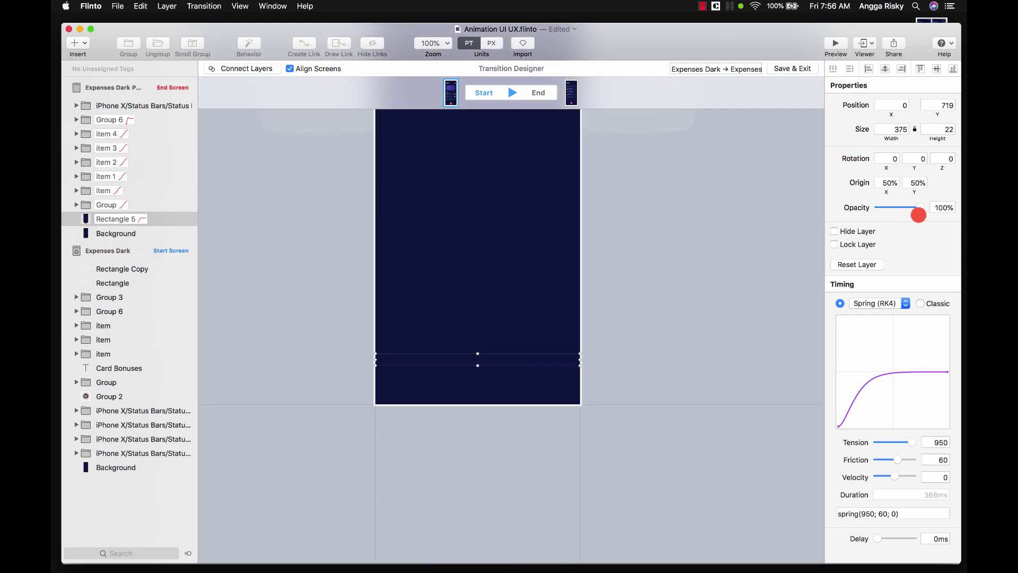
{"action": "left_click_drag", "start_coordinate": [919, 206], "coordinate": [857, 206]}
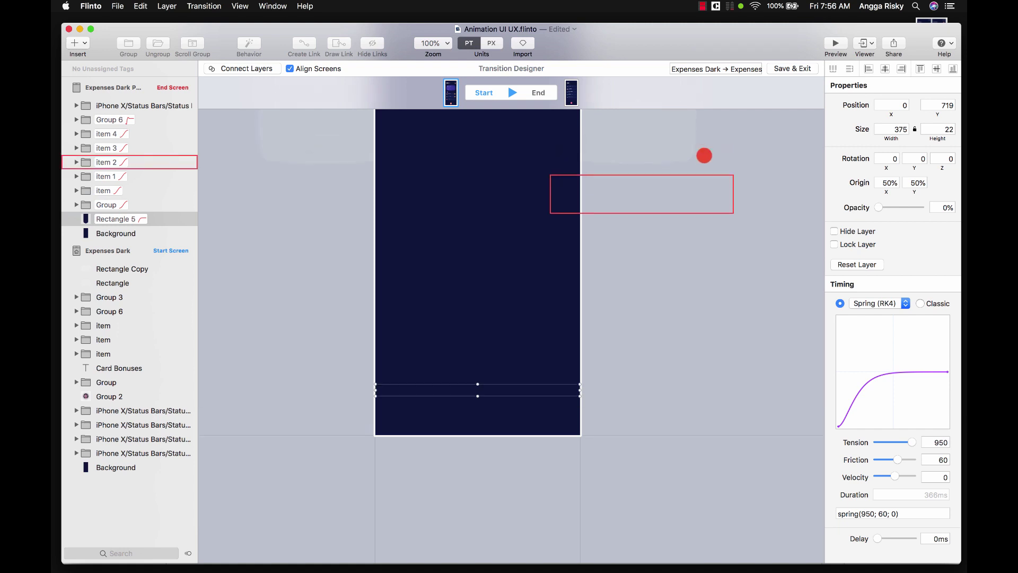
Play the full transition to the Menus screen, back to the start state, and forward again.
{"action": "scroll", "coordinate": [704, 154], "scroll_direction": "up", "scroll_amount": 4}
{"action": "left_click", "coordinate": [508, 92]}
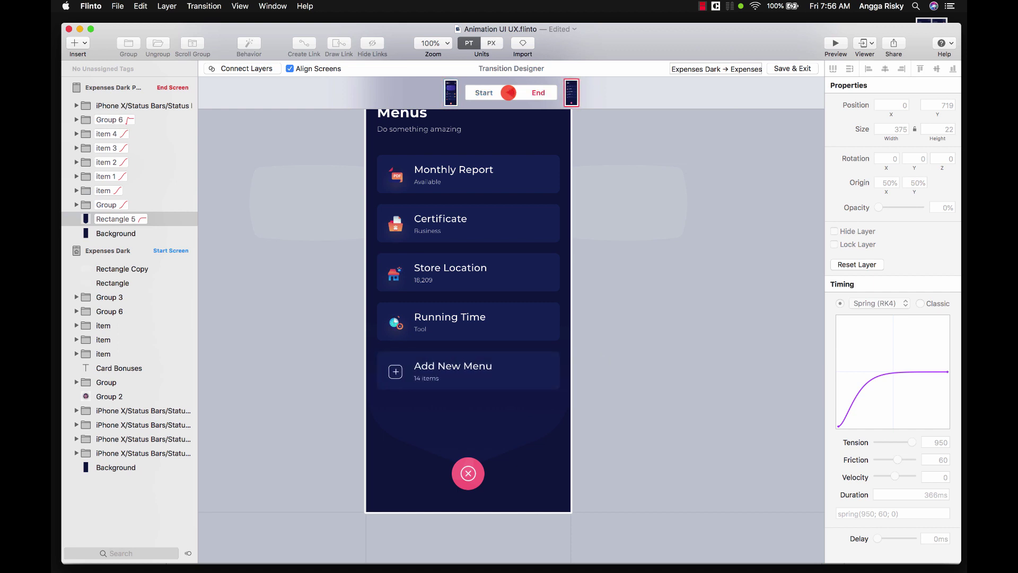
{"action": "left_click", "coordinate": [513, 93]}
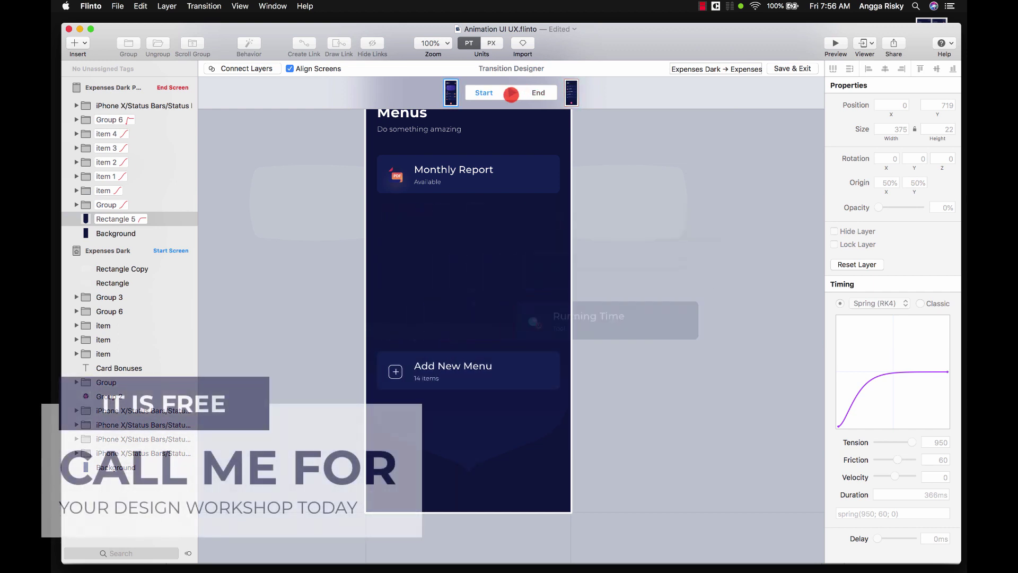
{"action": "left_click", "coordinate": [510, 94]}
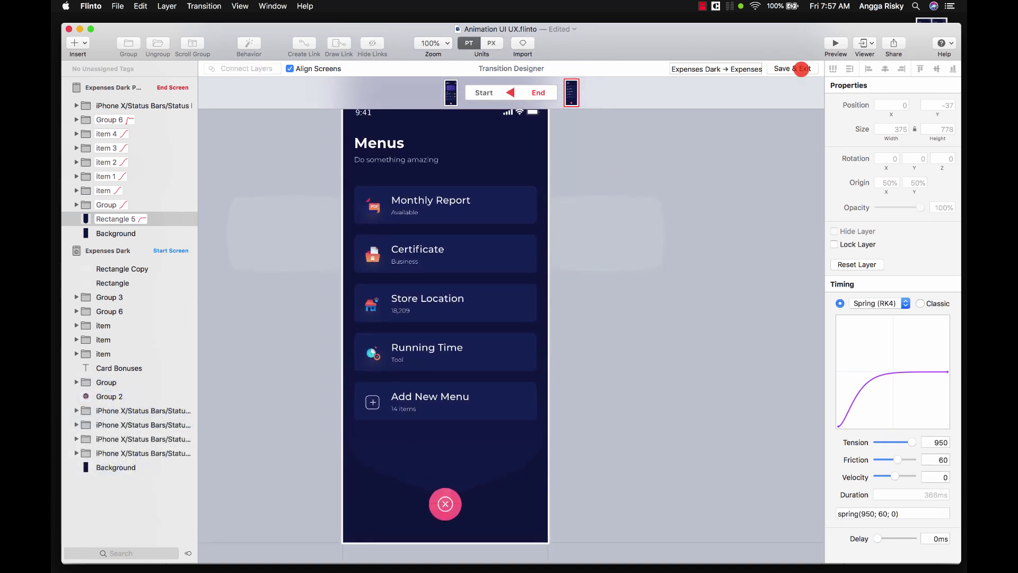
Save the transition, exit the Transition Designer, and save the Flinto document.
{"action": "left_click", "coordinate": [801, 69]}
{"action": "left_click", "coordinate": [474, 451]}
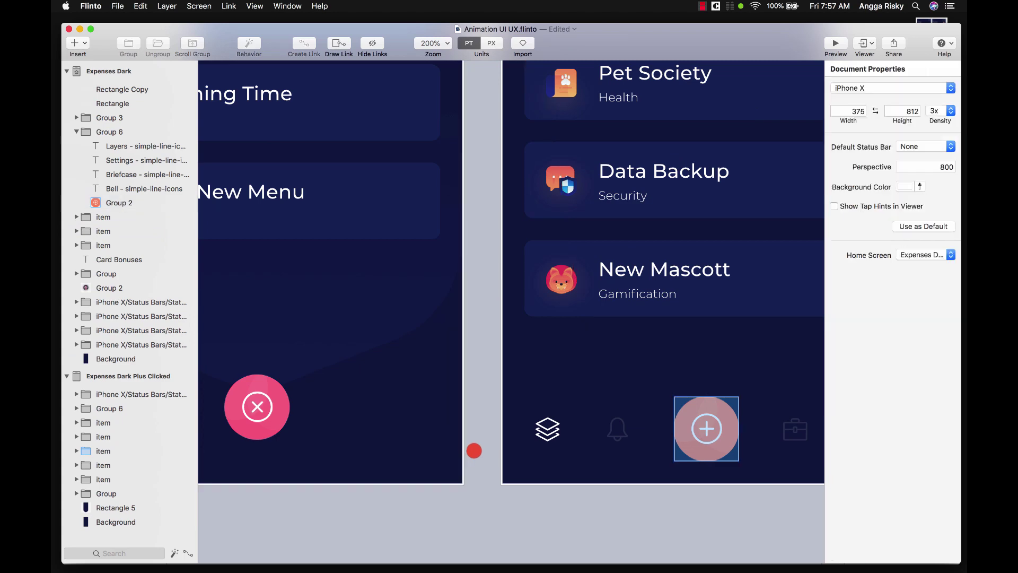
{"action": "key", "text": "cmd+s"}
{"action": "scroll", "coordinate": [474, 451], "scroll_direction": "left", "scroll_amount": 2}
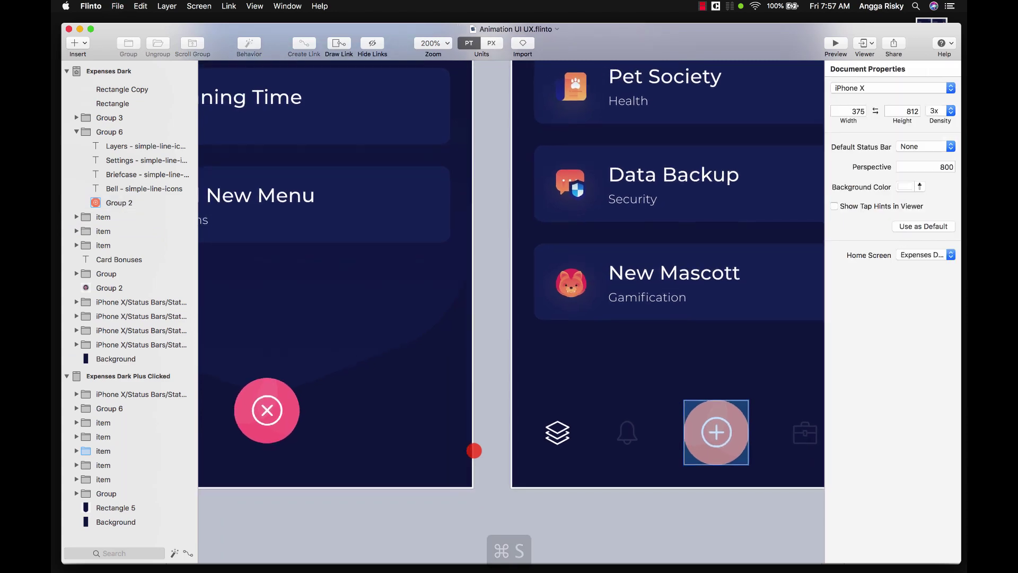
Link the close button on the Menus screen to the Expenses Dark screen with a Tap gesture and start a new transition.
{"action": "right_click", "coordinate": [471, 451]}
{"action": "key", "text": "Escape"}
{"action": "scroll", "coordinate": [484, 400], "scroll_direction": "left", "scroll_amount": 5}
{"action": "scroll", "coordinate": [489, 352], "scroll_direction": "down", "scroll_amount": 2}
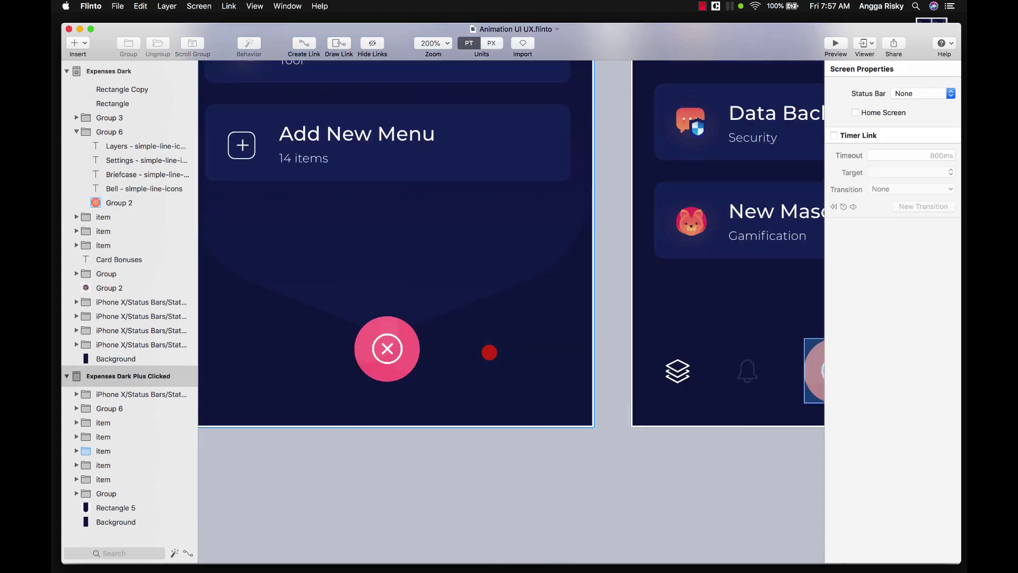
{"action": "scroll", "coordinate": [489, 352], "scroll_direction": "down", "scroll_amount": 3}
{"action": "left_click", "coordinate": [447, 418]}
{"action": "scroll", "coordinate": [448, 419], "scroll_direction": "up", "scroll_amount": 2}
{"action": "scroll", "coordinate": [448, 419], "scroll_direction": "right", "scroll_amount": 4}
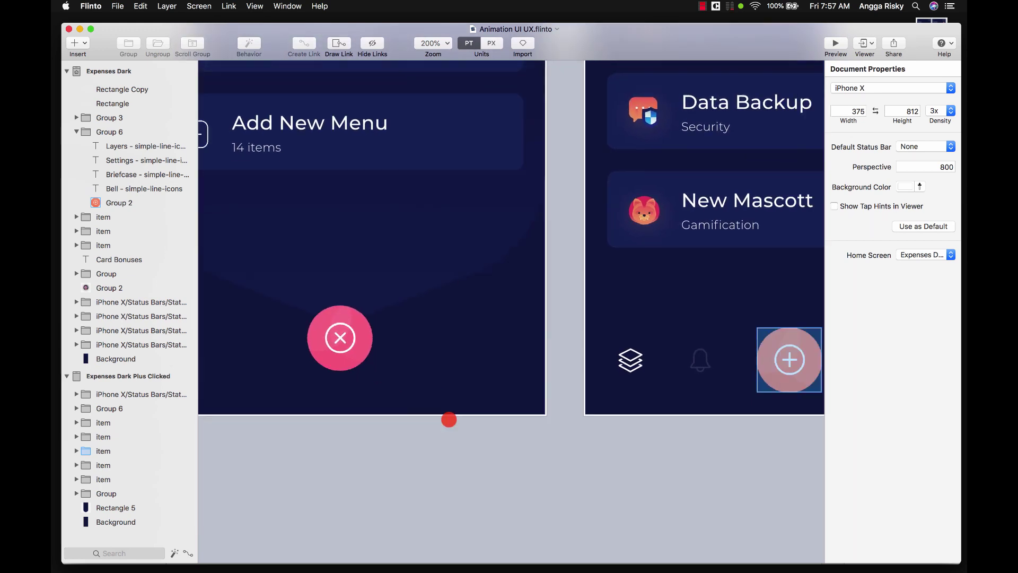
{"action": "scroll", "coordinate": [644, 213], "scroll_direction": "up", "scroll_amount": 3}
{"action": "scroll", "coordinate": [644, 214], "scroll_direction": "left", "scroll_amount": 2}
{"action": "left_click", "coordinate": [378, 357]}
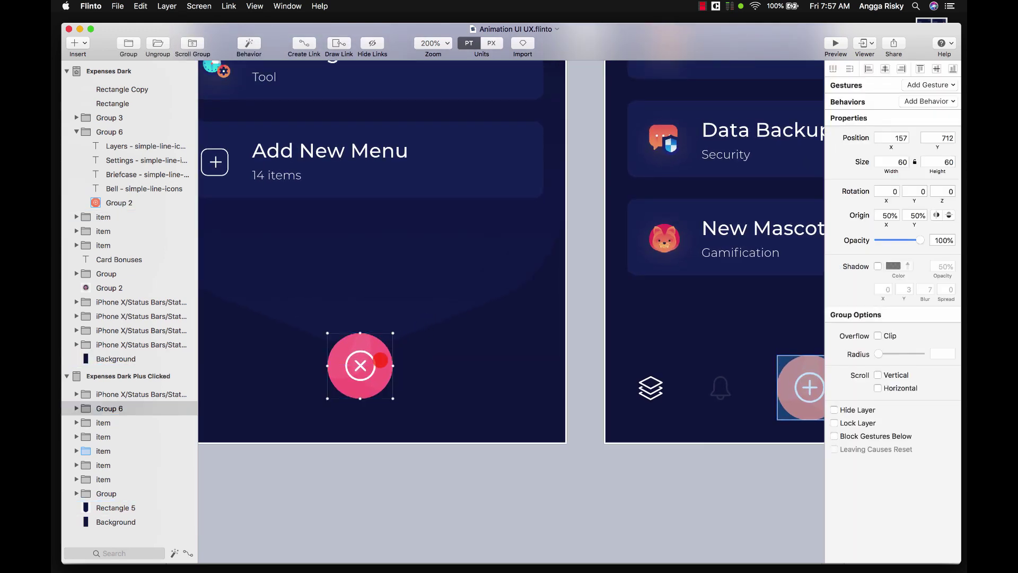
{"action": "scroll", "coordinate": [360, 360], "scroll_direction": "up", "scroll_amount": 2}
{"action": "scroll", "coordinate": [360, 361], "scroll_direction": "right", "scroll_amount": 4}
{"action": "scroll", "coordinate": [359, 356], "scroll_direction": "left", "scroll_amount": 2}
{"action": "scroll", "coordinate": [359, 357], "scroll_direction": "down", "scroll_amount": 1}
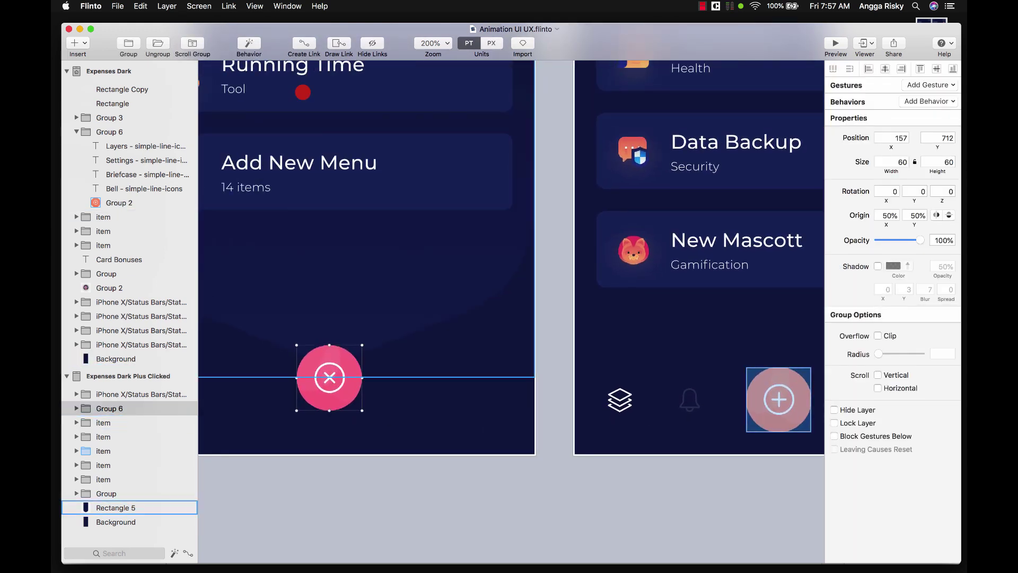
{"action": "left_click", "coordinate": [302, 42]}
{"action": "left_click", "coordinate": [645, 165]}
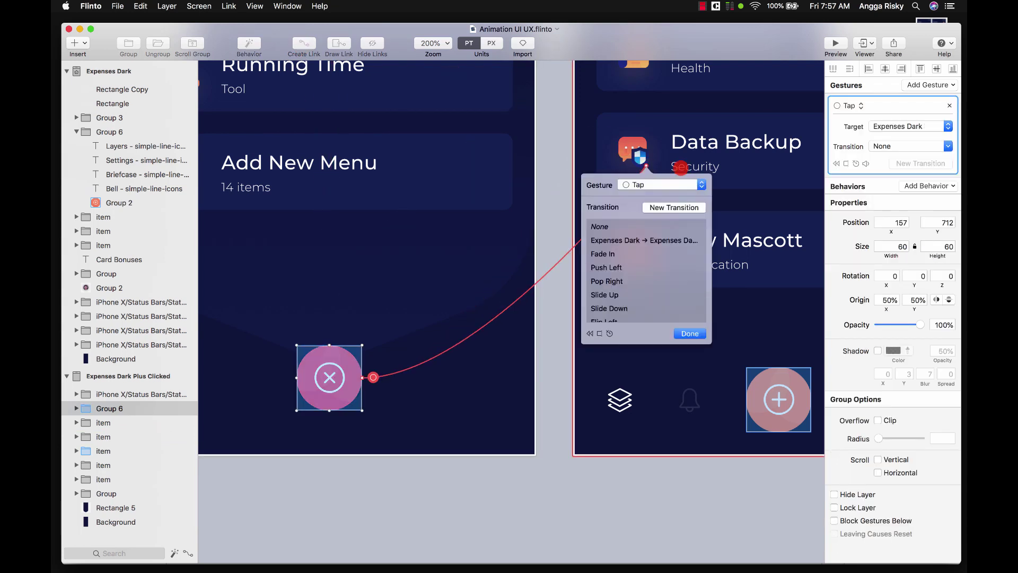
{"action": "left_click", "coordinate": [671, 207]}
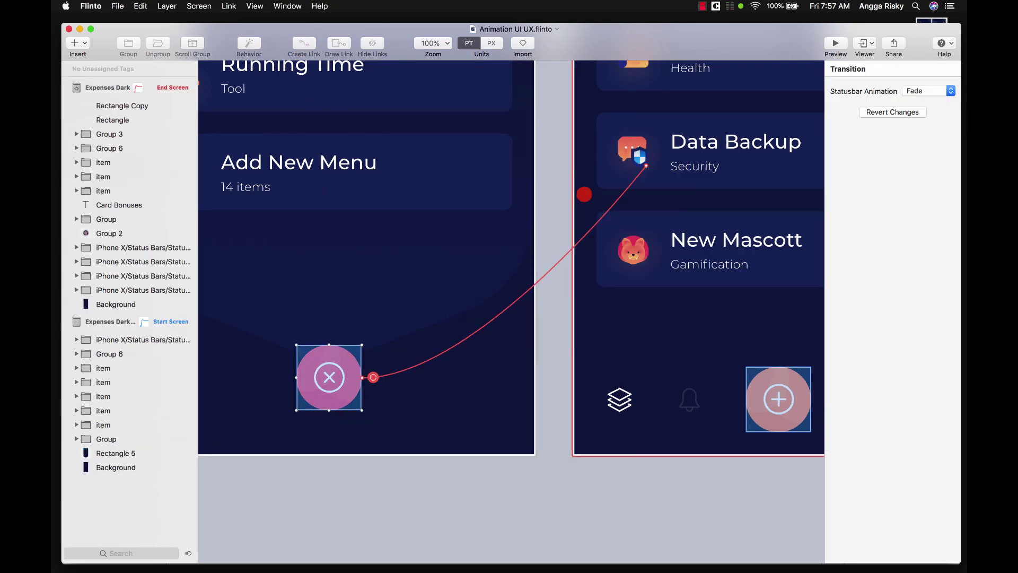
Align the Menus and Expenses screens on top of each other for the transition.
{"action": "scroll", "coordinate": [322, 207], "scroll_direction": "right", "scroll_amount": 5}
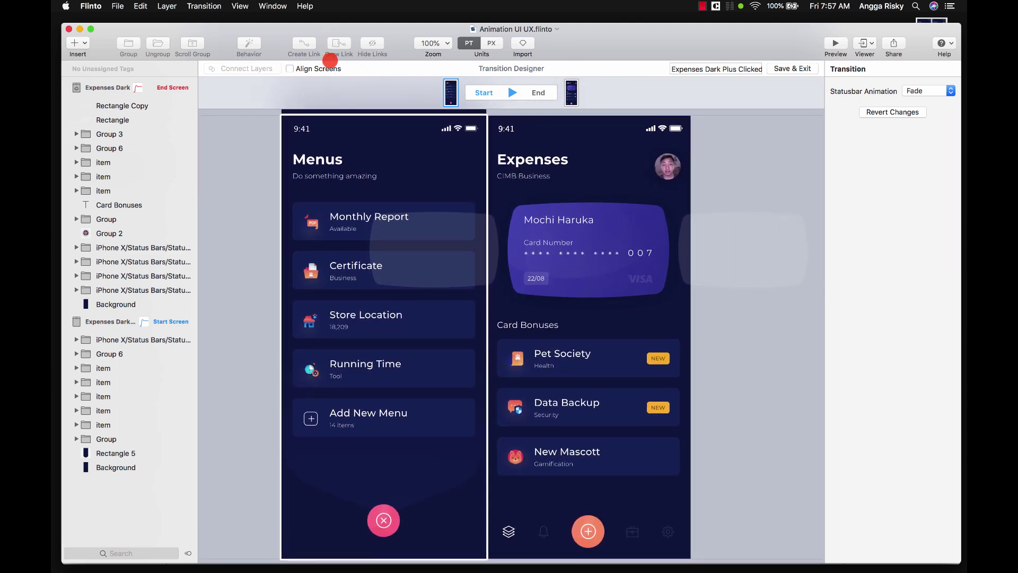
{"action": "left_click", "coordinate": [515, 93]}
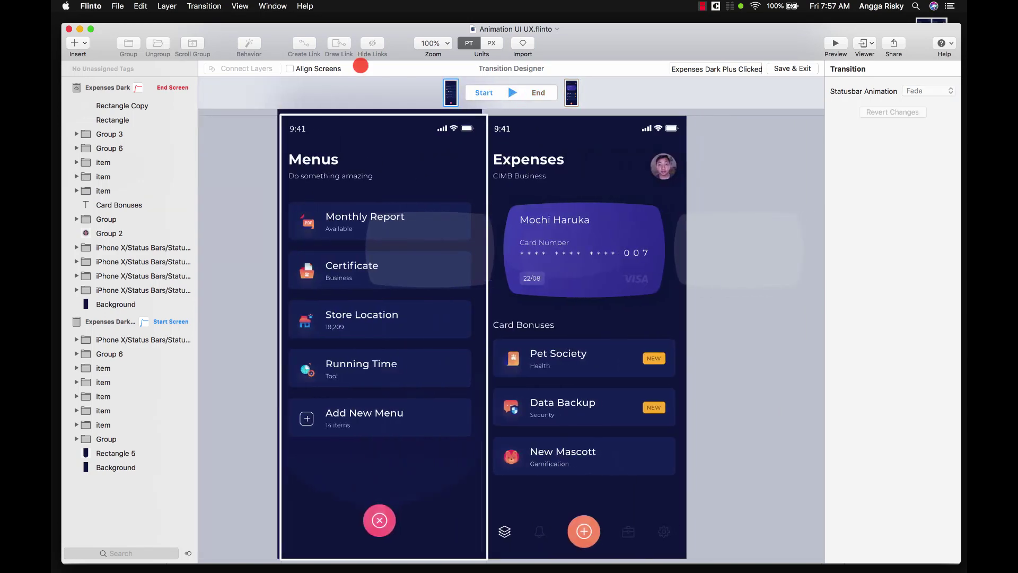
{"action": "left_click", "coordinate": [324, 68]}
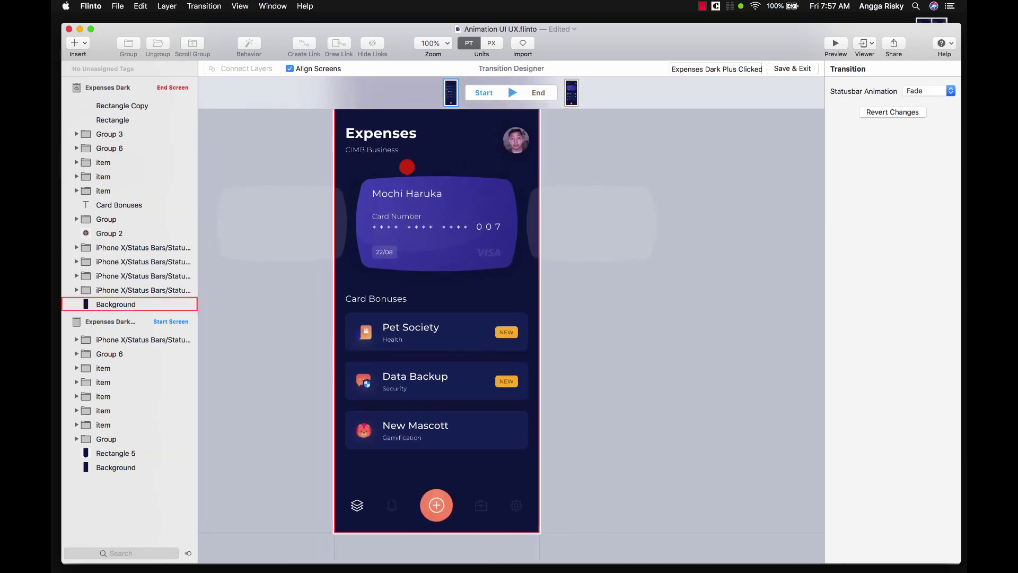
Move the Expenses heading and the profile picture together 70 points down in the start state.
{"action": "left_click", "coordinate": [408, 170]}
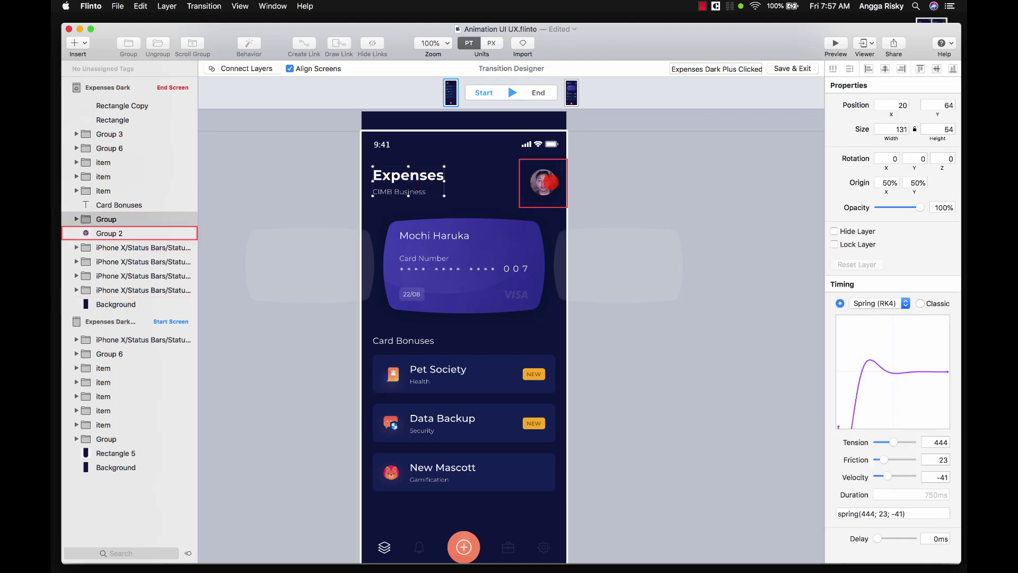
{"action": "left_click", "coordinate": [542, 183], "text": "shift"}
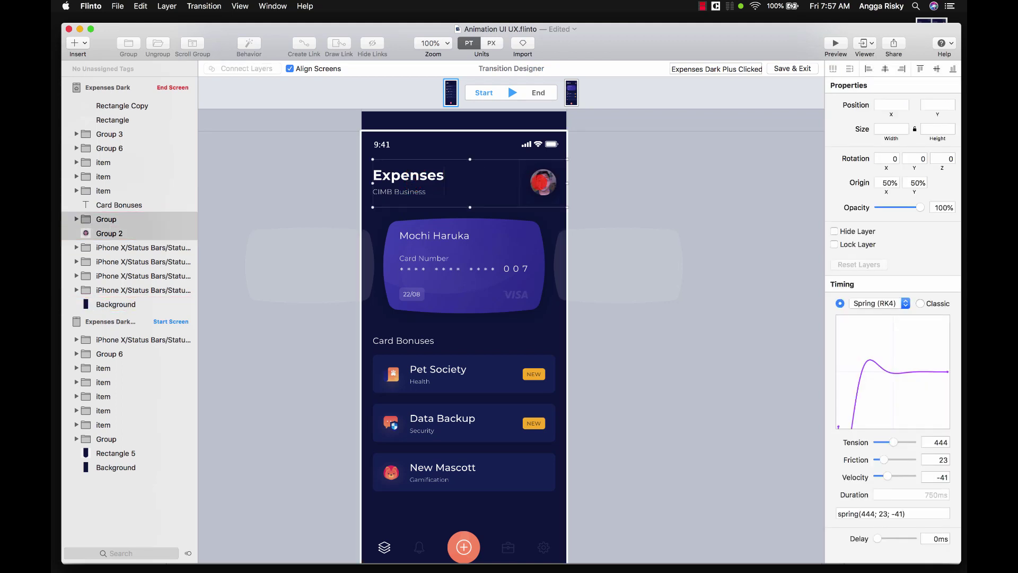
{"action": "key", "text": "shift+Down"}
{"action": "key", "text": "shift+Down"}
{"action": "key", "text": "shift+Down"}
{"action": "key", "text": "shift+Down"}
{"action": "key", "text": "shift+Down"}
{"action": "key", "text": "shift+Down"}
{"action": "key", "text": "shift+Down"}
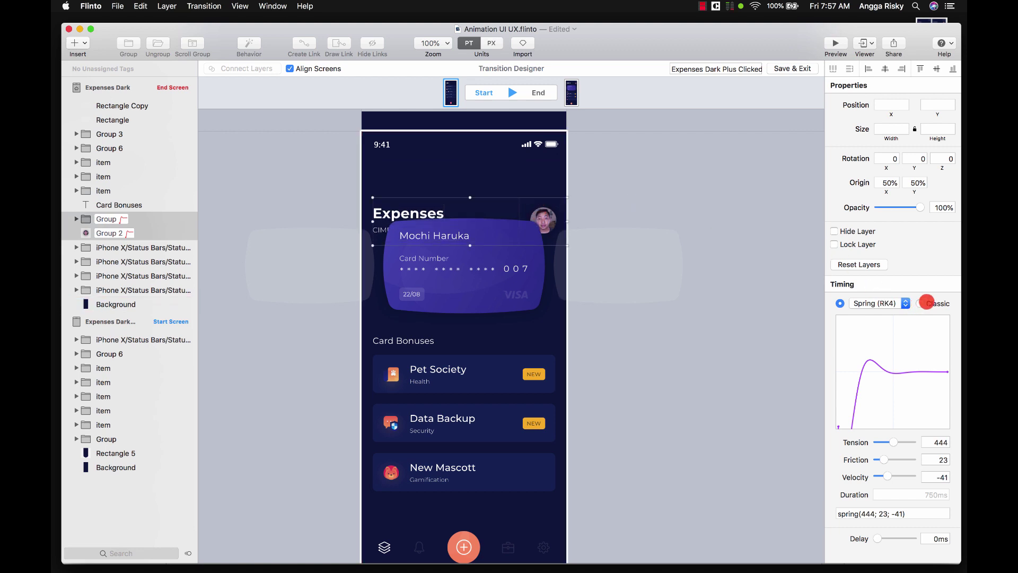
Give the heading and profile picture Classic timing of 50 ms and 0% start opacity, and play the transition forward and back.
{"action": "left_click", "coordinate": [921, 303]}
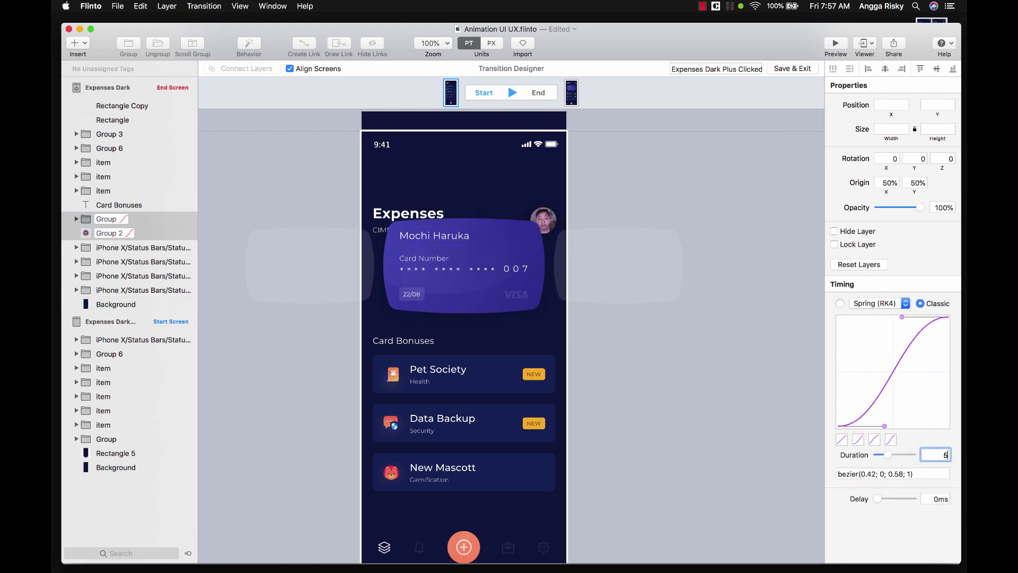
{"action": "type", "text": "50"}
{"action": "key", "text": "Return"}
{"action": "left_click_drag", "start_coordinate": [917, 206], "coordinate": [854, 207]}
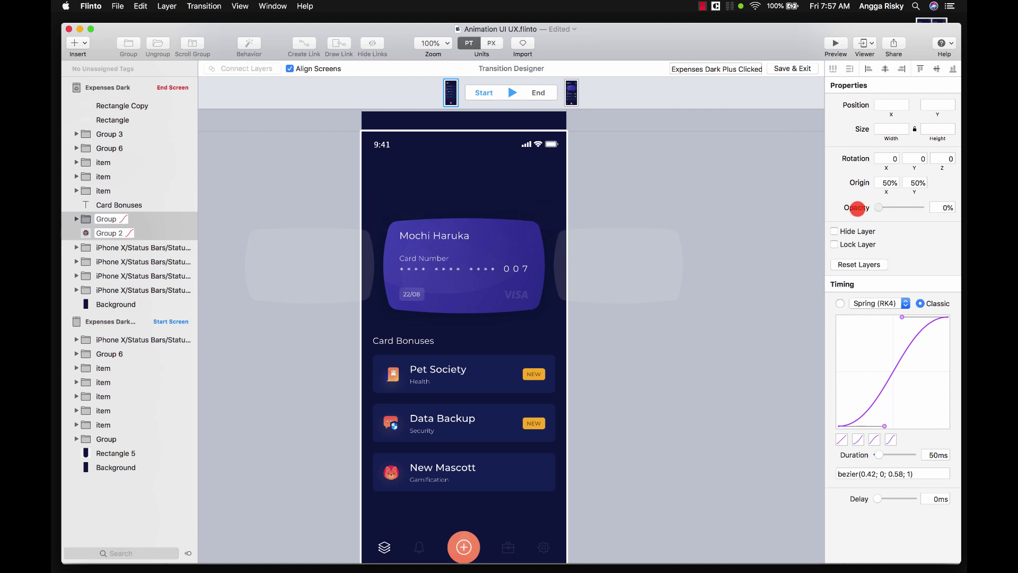
{"action": "left_click", "coordinate": [513, 95]}
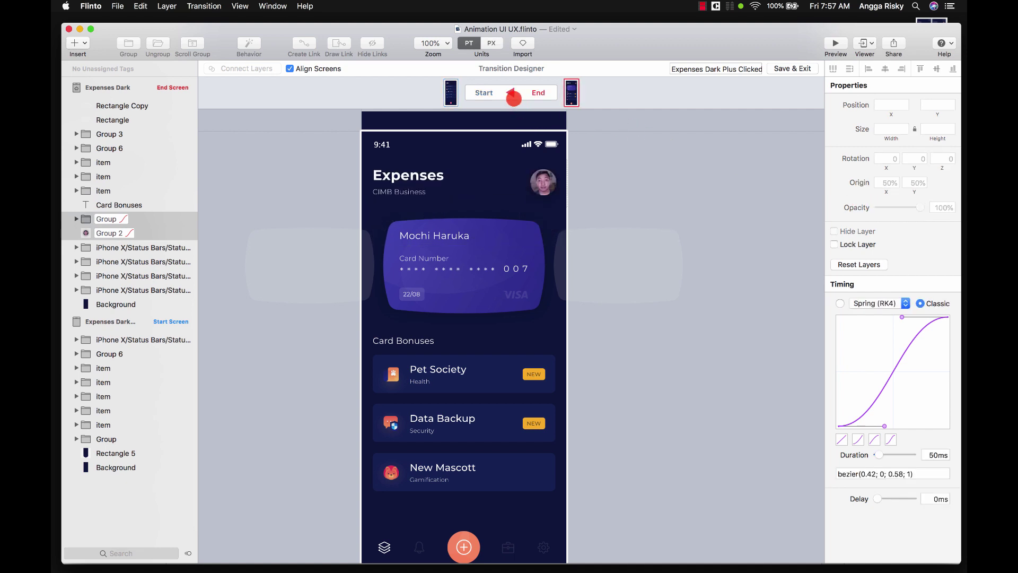
{"action": "left_click", "coordinate": [512, 95]}
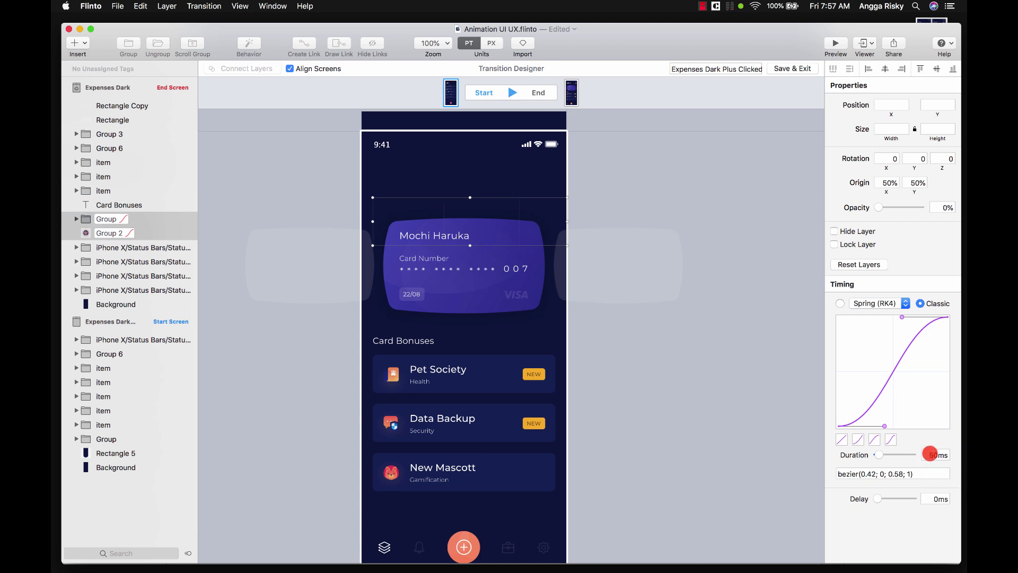
Set the heading and profile picture's duration to 500 ms and play the transition to the end and back to the start.
{"action": "type", "text": "500"}
{"action": "key", "text": "Return"}
{"action": "left_click", "coordinate": [506, 91]}
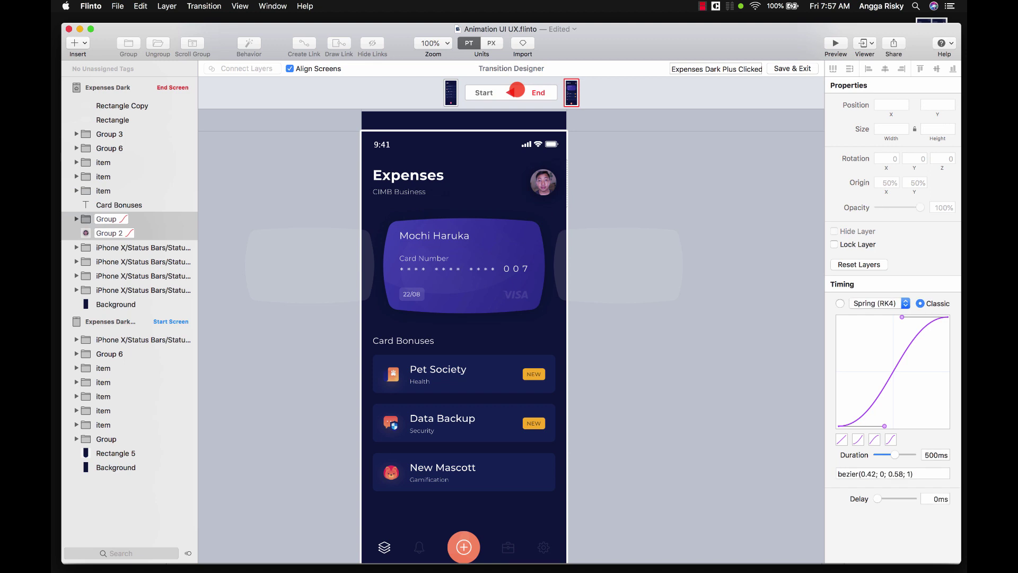
{"action": "scroll", "coordinate": [550, 222], "scroll_direction": "down", "scroll_amount": 3}
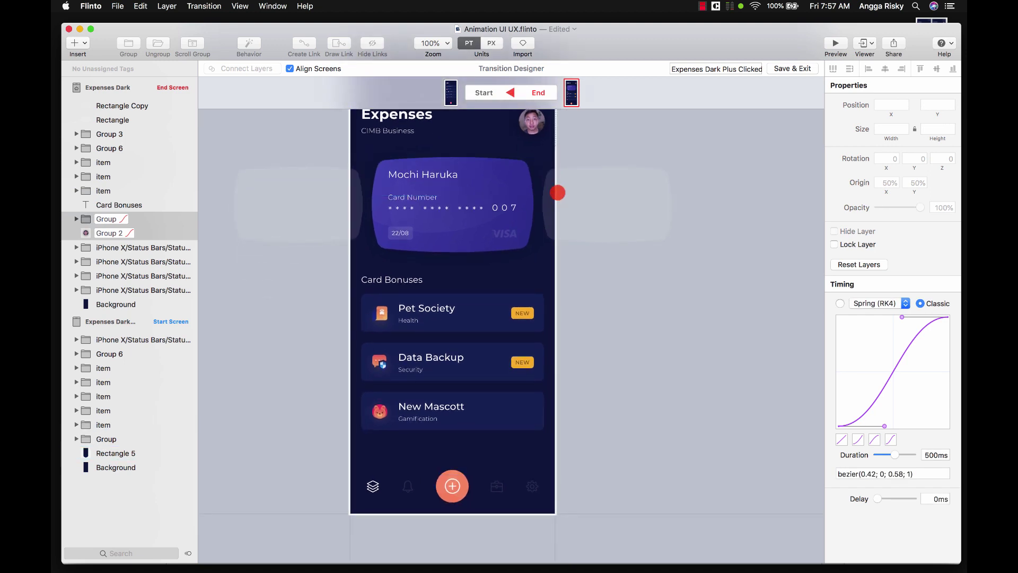
{"action": "left_click", "coordinate": [552, 195]}
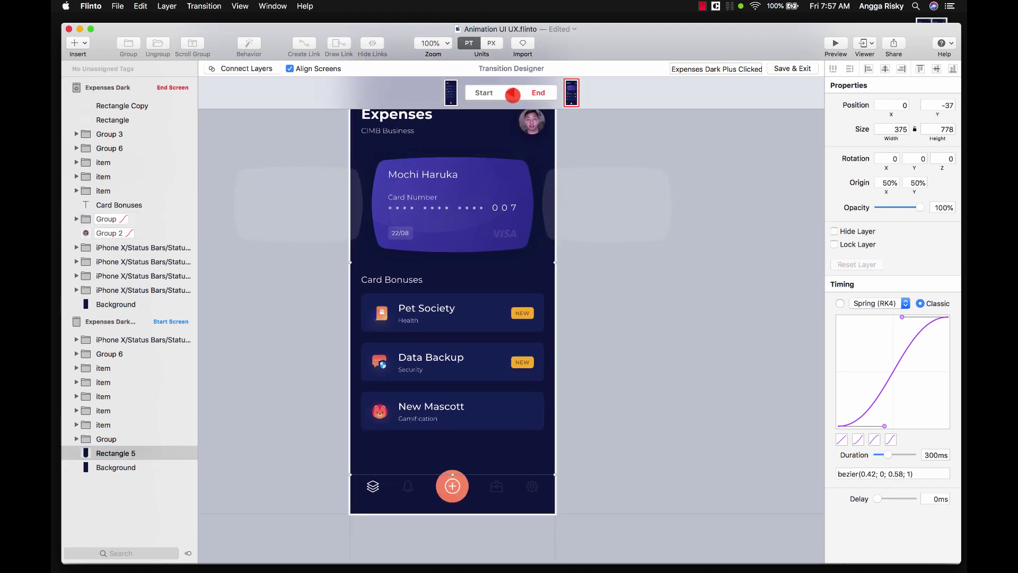
{"action": "left_click", "coordinate": [512, 95]}
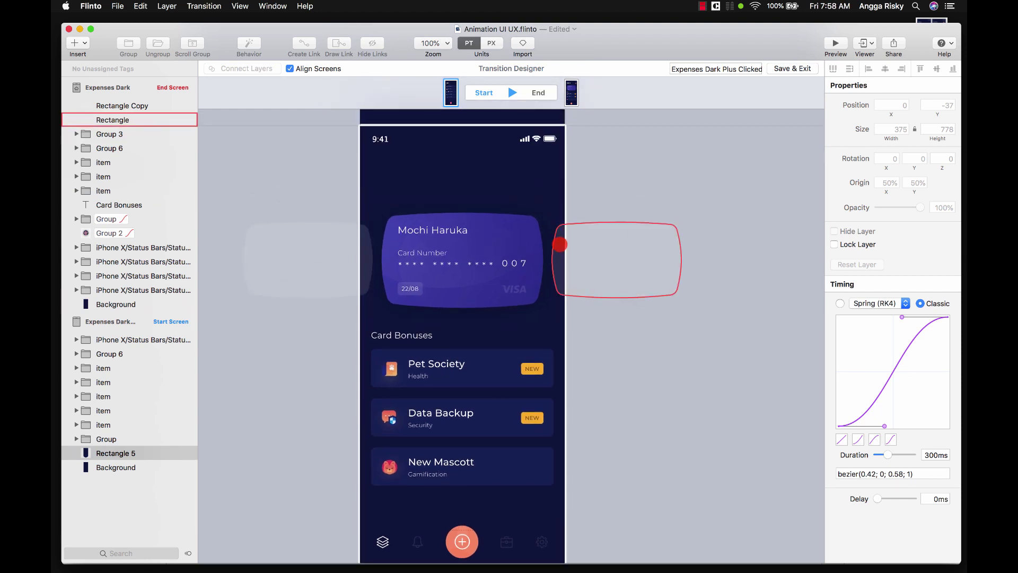
Shrink the Rectangle layer, the faint card after the main card, to about 175 × 103 at X 417, Y 197.
{"action": "left_click", "coordinate": [559, 244]}
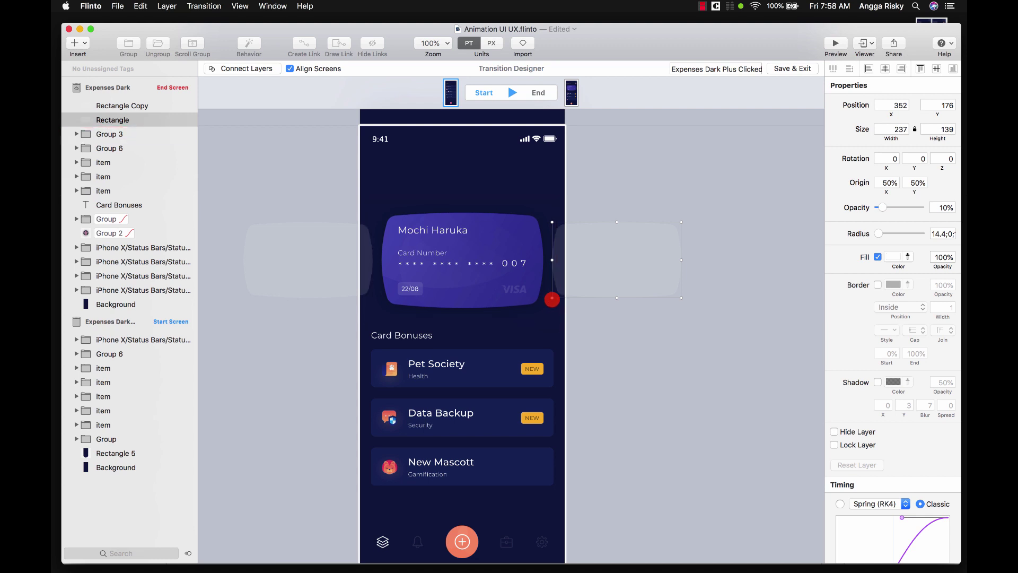
{"action": "left_click_drag", "start_coordinate": [552, 298], "coordinate": [624, 260]}
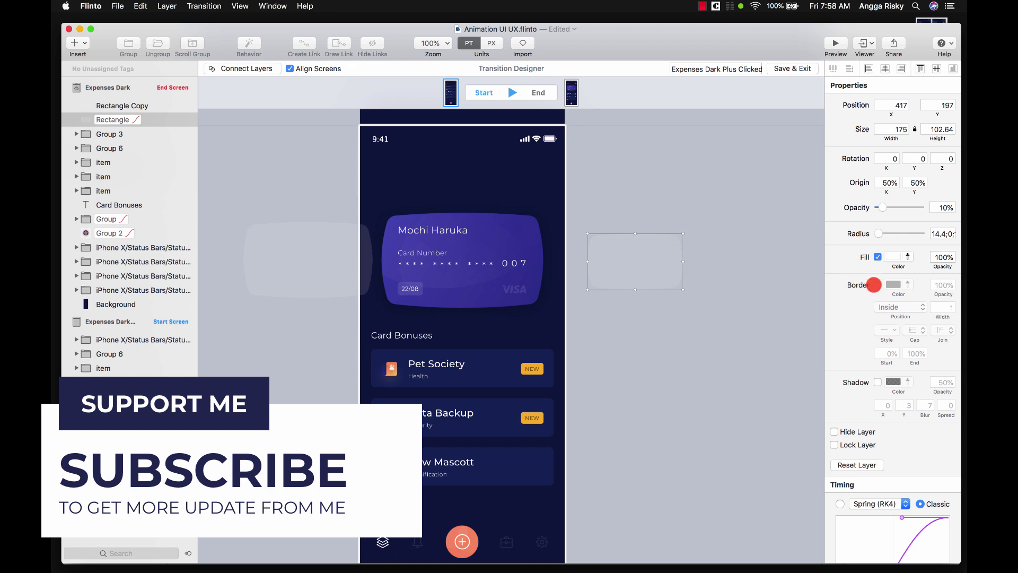
{"action": "scroll", "coordinate": [875, 302], "scroll_direction": "down", "scroll_amount": 5}
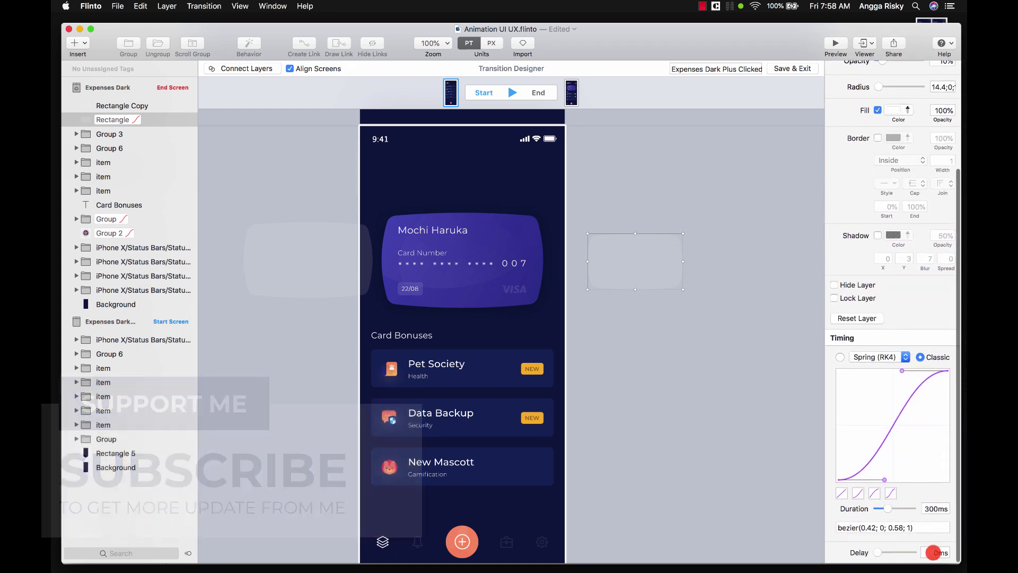
{"action": "left_click", "coordinate": [933, 553]}
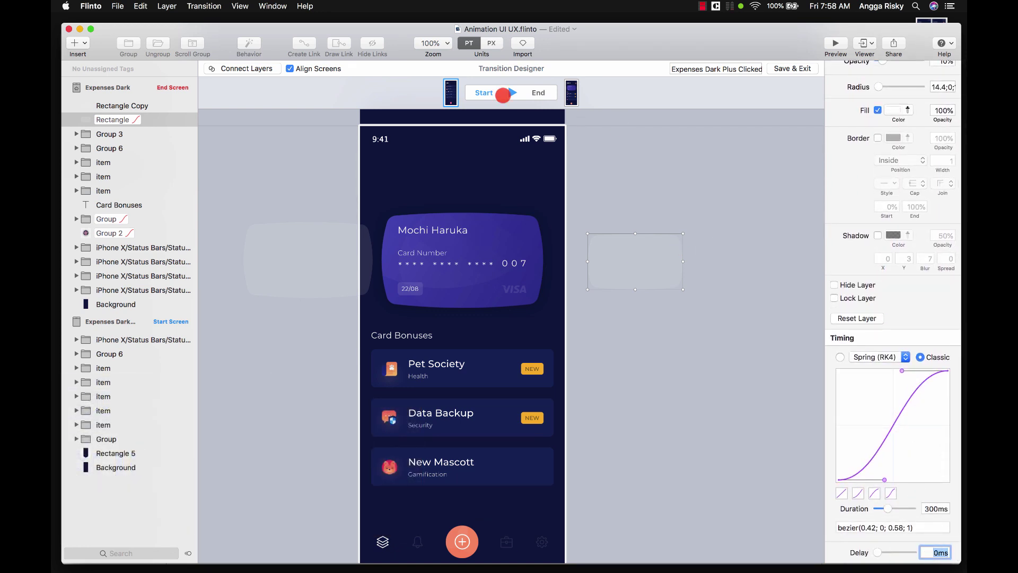
{"action": "left_click", "coordinate": [503, 95]}
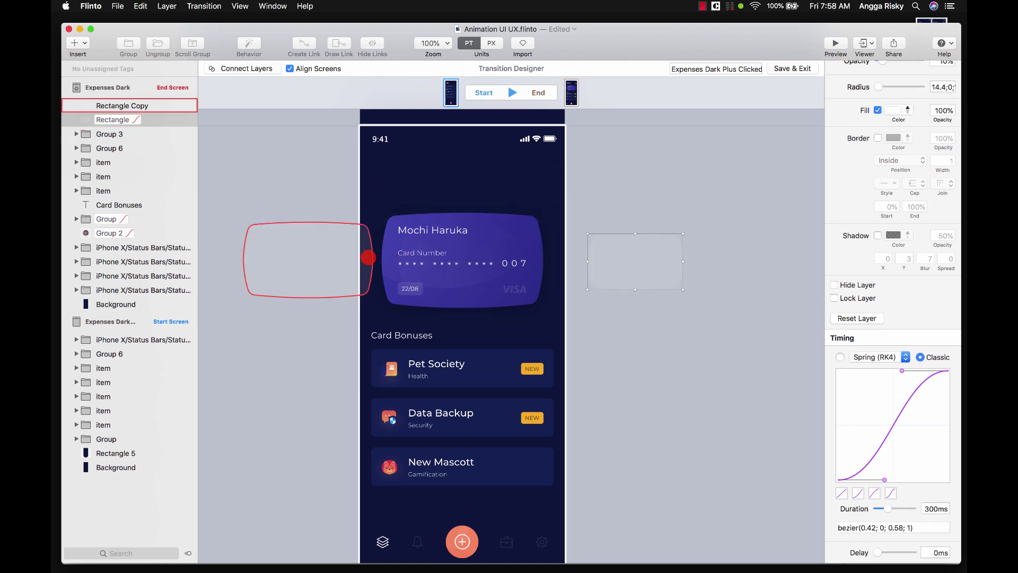
{"action": "left_click", "coordinate": [569, 257]}
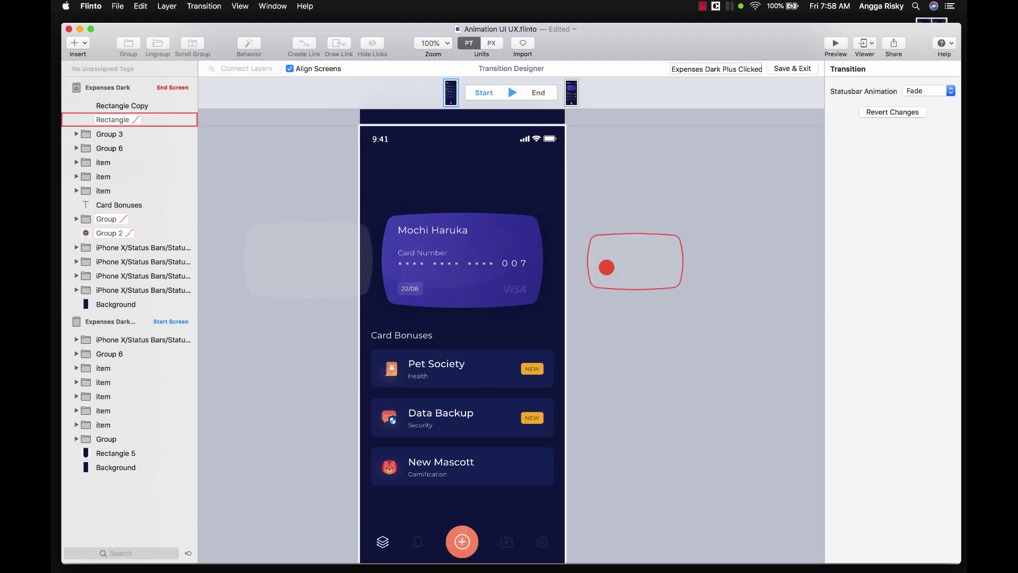
Shrink the Rectangle Copy layer to about 181 × 106 at X -219, Y 194 and set its duration to 500 ms.
{"action": "left_click", "coordinate": [327, 263]}
{"action": "left_click_drag", "start_coordinate": [371, 220], "coordinate": [322, 256]}
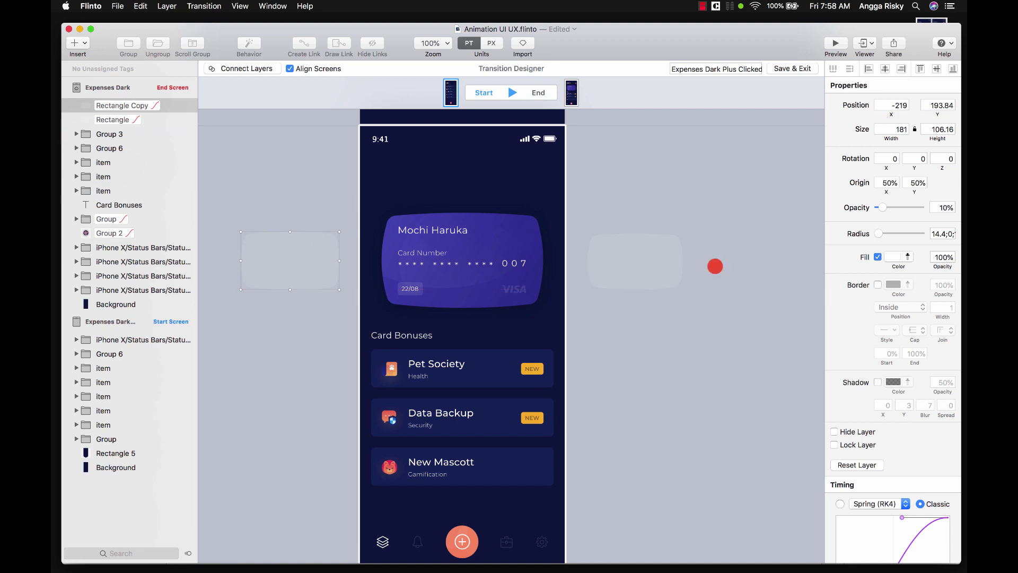
{"action": "scroll", "coordinate": [838, 331], "scroll_direction": "down", "scroll_amount": 5}
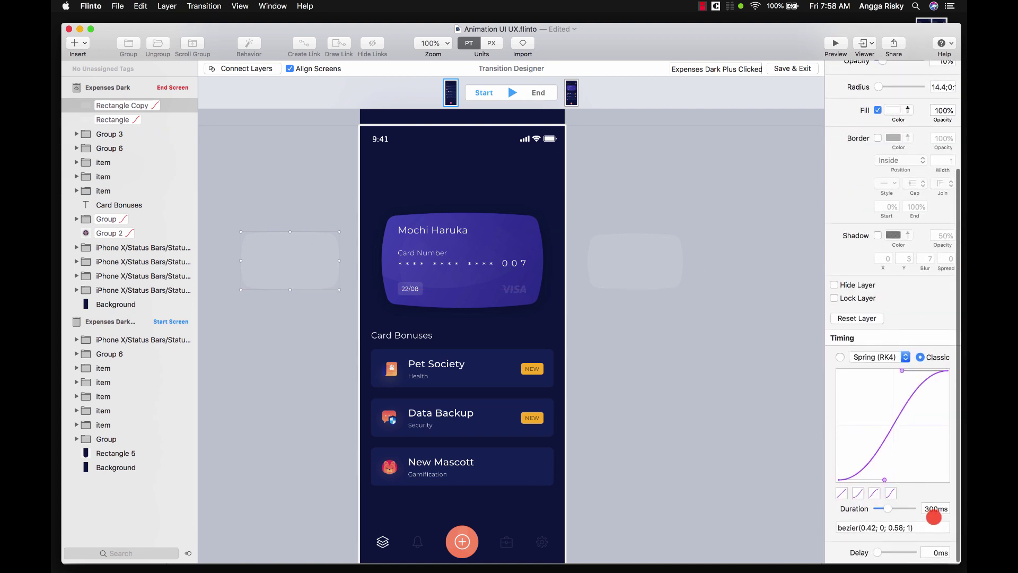
{"action": "left_click", "coordinate": [933, 509]}
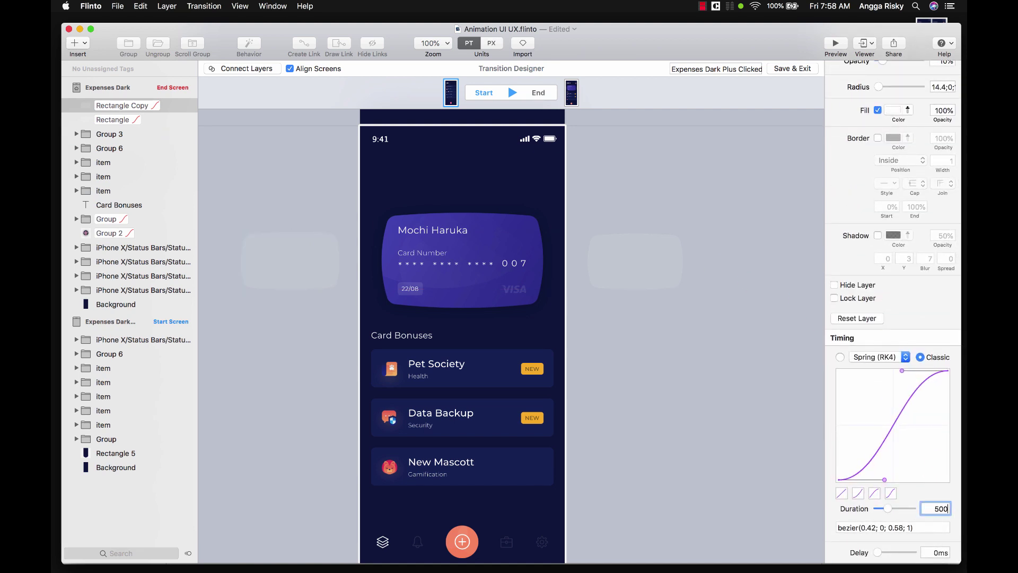
{"action": "type", "text": "300"}
Set the duration of the Rectangle layer's animation to 500 ms.
{"action": "left_click", "coordinate": [636, 265]}
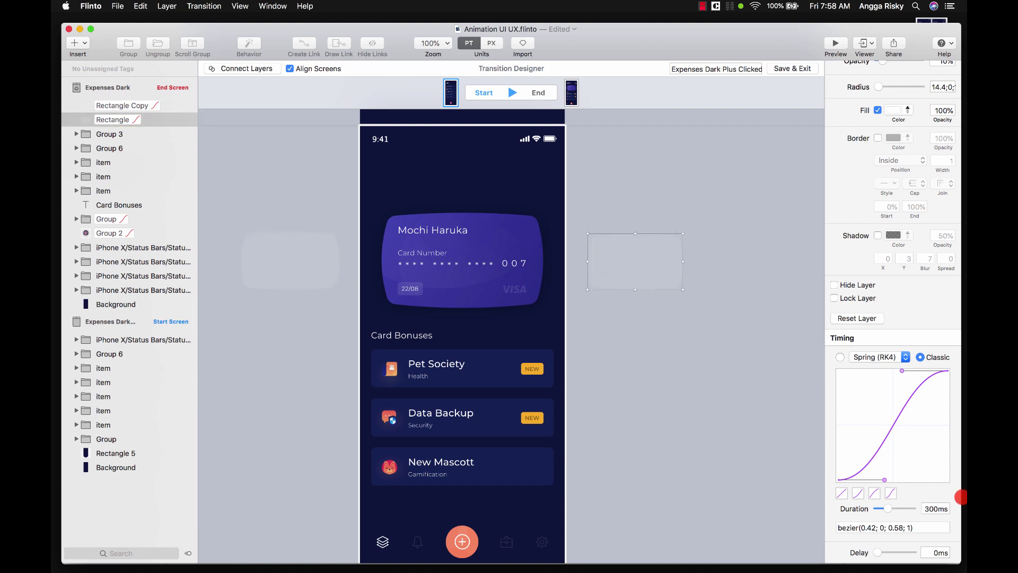
{"action": "left_click", "coordinate": [939, 507]}
{"action": "type", "text": "500"}
{"action": "key", "text": "Return"}
Shrink the bank card, Group 3, towards its centre to about 63 × 41 and set its opacity to 0%.
{"action": "left_click", "coordinate": [522, 312]}
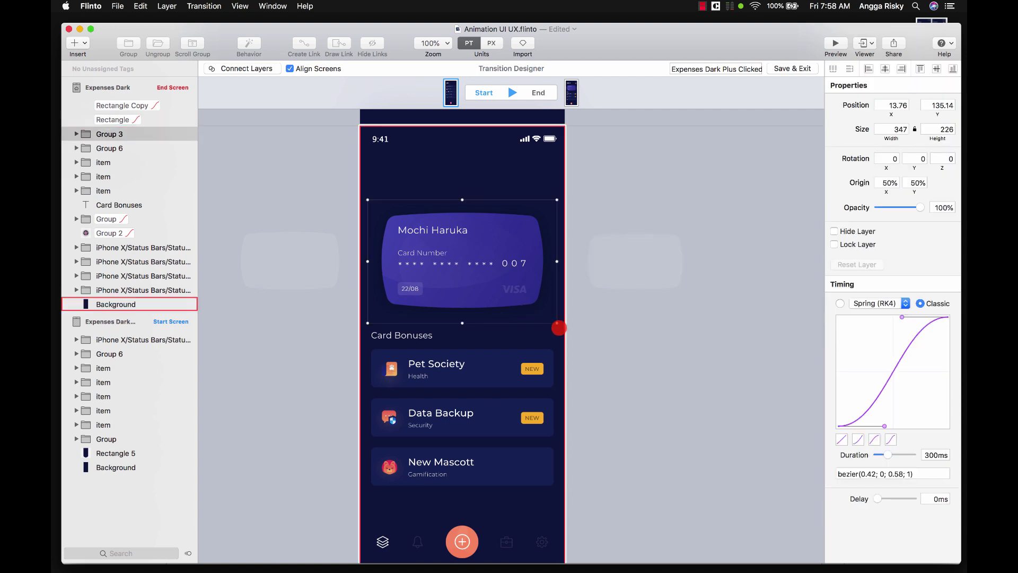
{"action": "left_click_drag", "start_coordinate": [557, 324], "coordinate": [458, 251]}
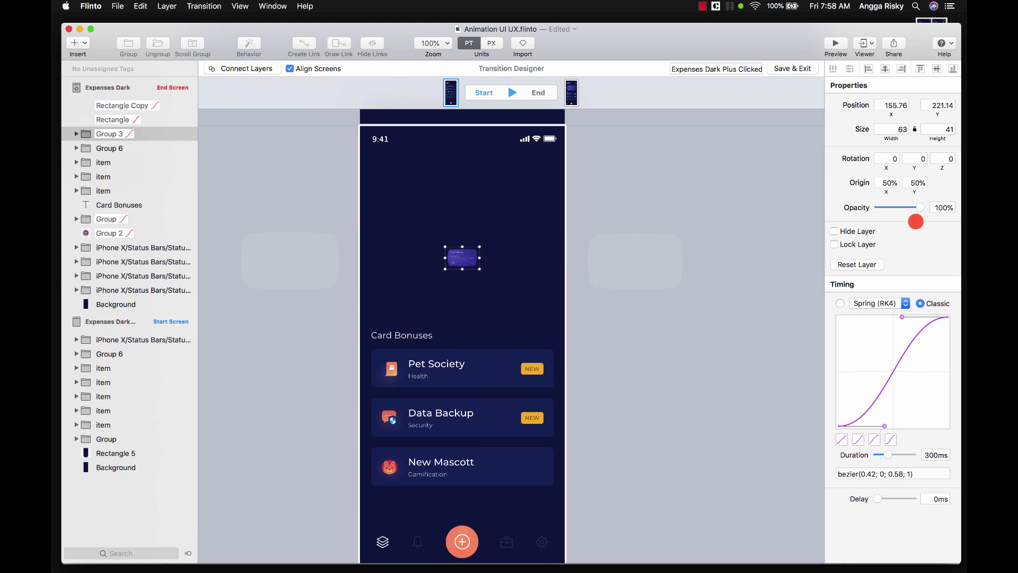
{"action": "left_click_drag", "start_coordinate": [914, 206], "coordinate": [856, 209]}
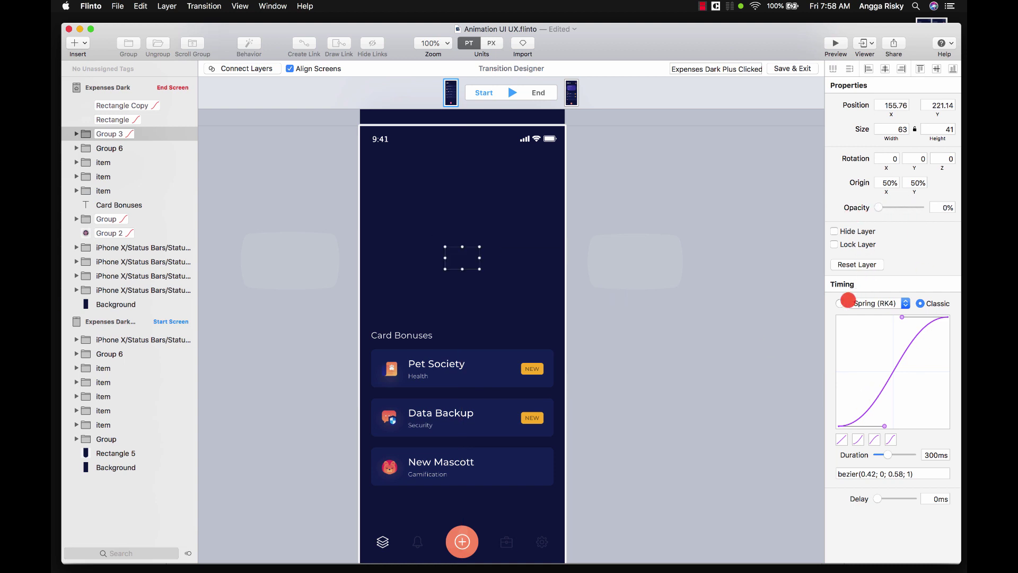
Give the bank card Spring (RK4) timing with a velocity of 18 and a delay of 1400 ms.
{"action": "left_click", "coordinate": [842, 303]}
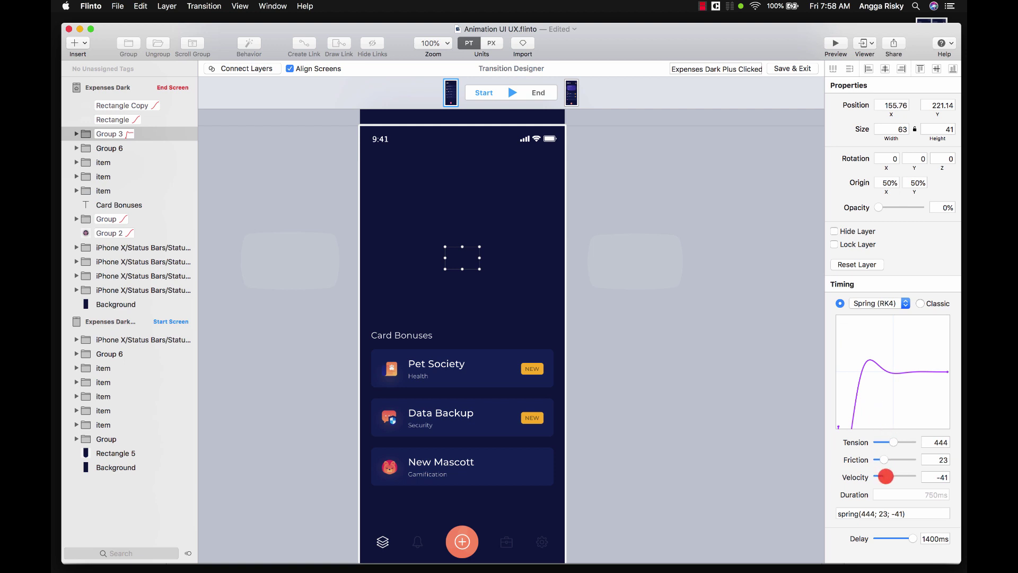
{"action": "left_click_drag", "start_coordinate": [886, 476], "coordinate": [898, 475]}
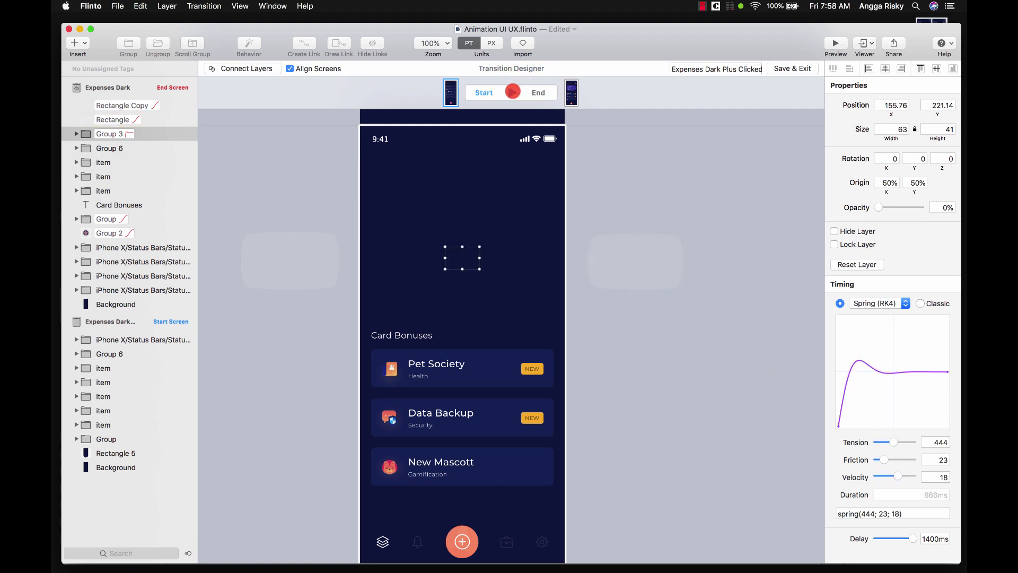
Set the bank card's animation delay to 0 ms and play the transition to check it.
{"action": "key", "text": "space"}
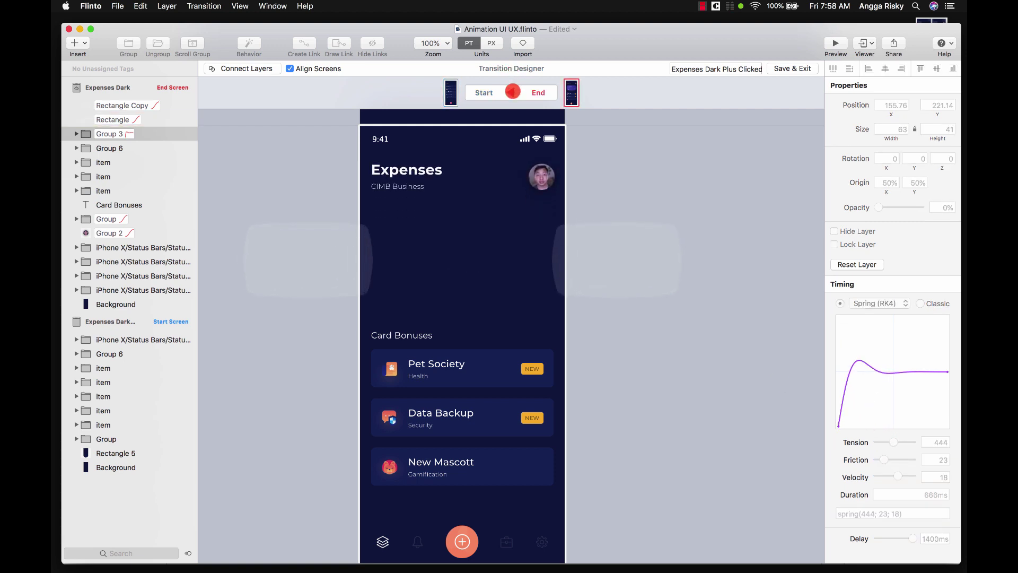
{"action": "left_click", "coordinate": [512, 91]}
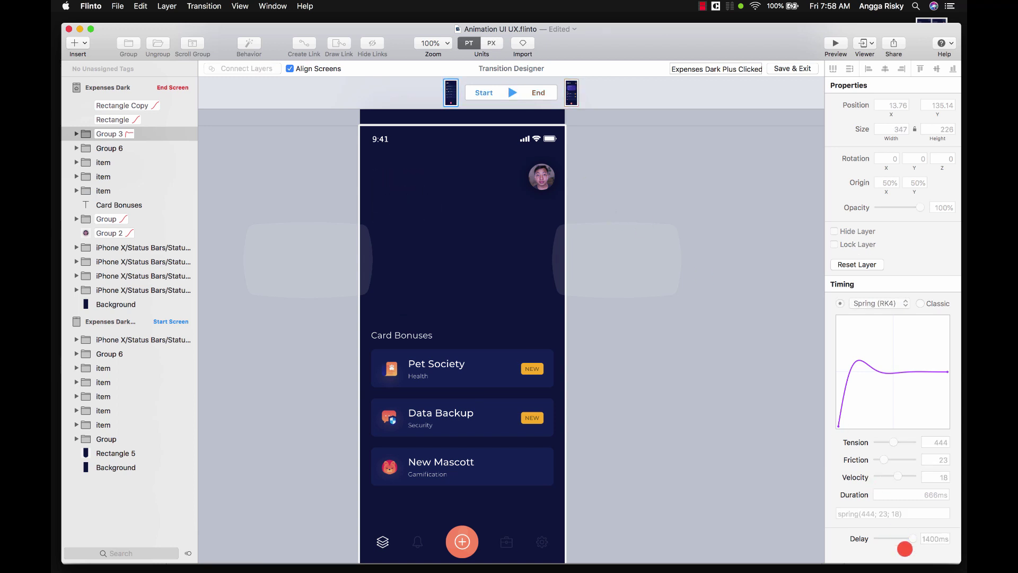
{"action": "left_click_drag", "start_coordinate": [911, 539], "coordinate": [846, 544]}
{"action": "left_click", "coordinate": [511, 91]}
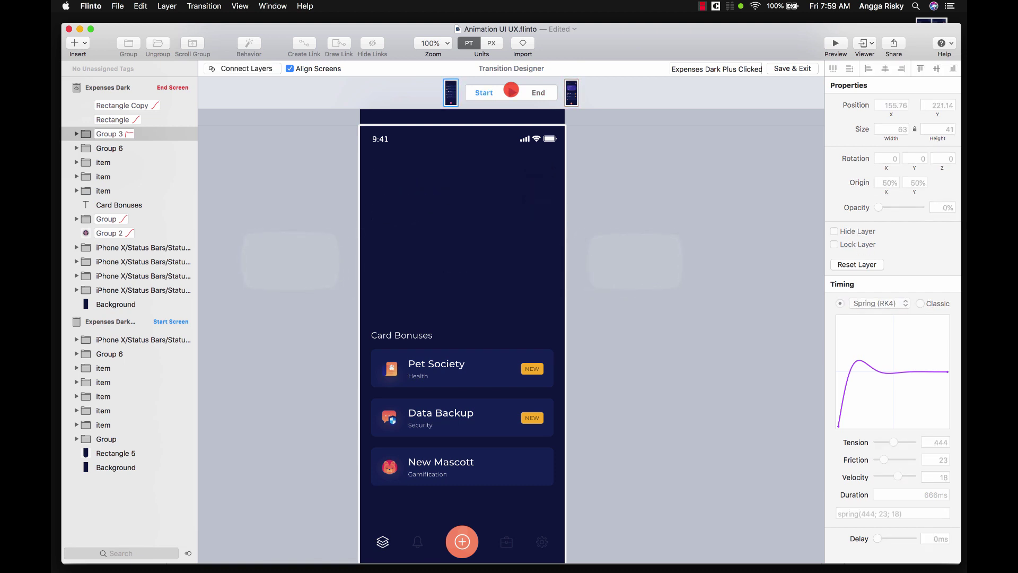
{"action": "left_click", "coordinate": [511, 90]}
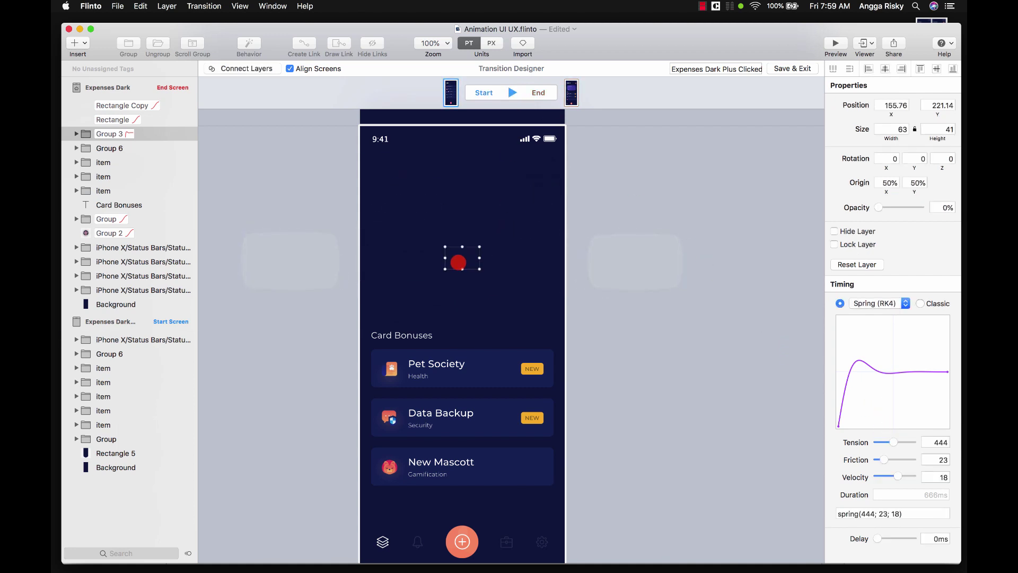
Try the bank card's spring with a tension of 950, and with a tension of 276 and velocity of 61, playing the transition.
{"action": "left_click_drag", "start_coordinate": [891, 441], "coordinate": [911, 439]}
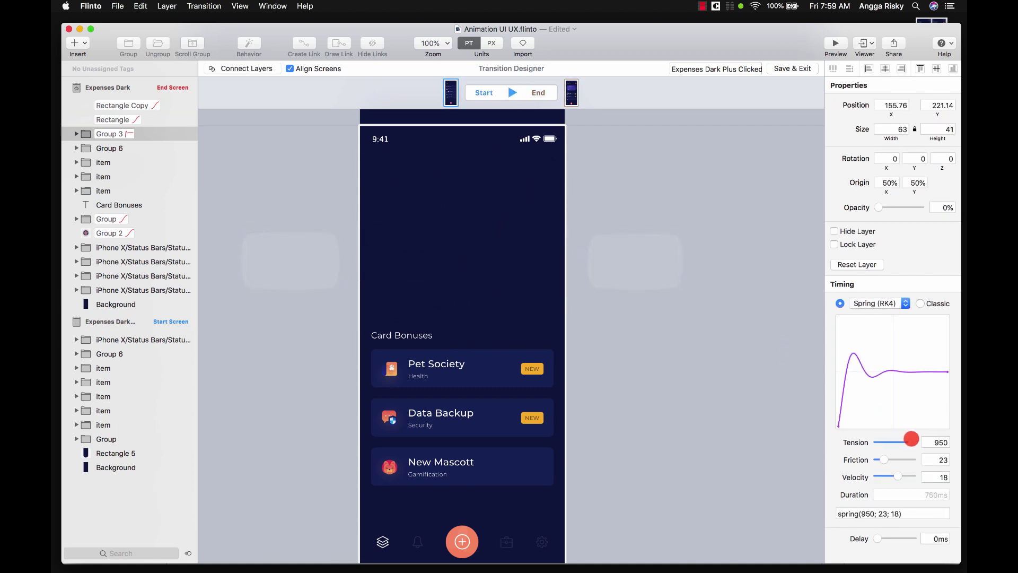
{"action": "left_click", "coordinate": [515, 91]}
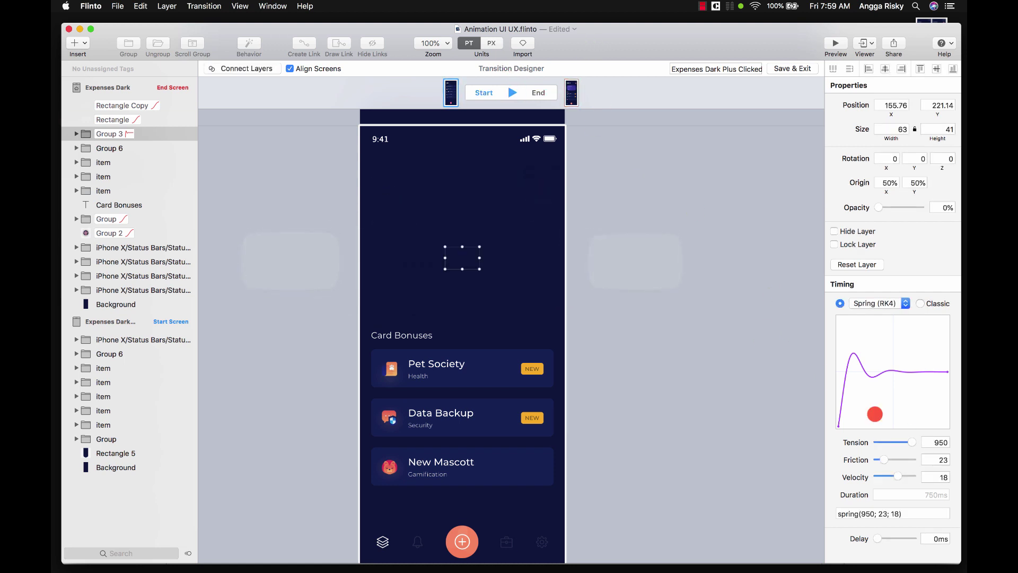
{"action": "left_click_drag", "start_coordinate": [907, 445], "coordinate": [887, 443]}
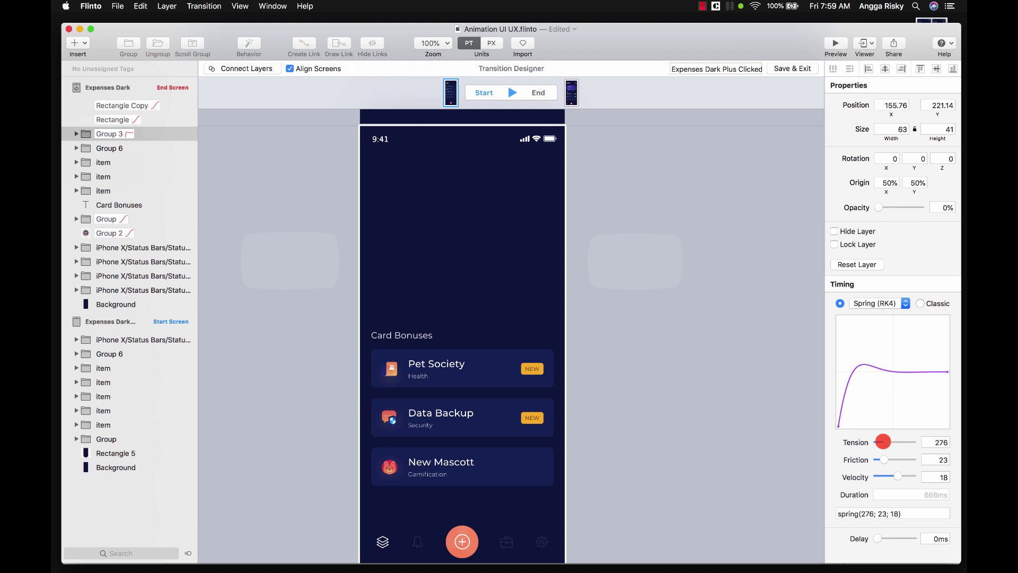
{"action": "mouse_move", "coordinate": [898, 476]}
{"action": "left_mouse_down"}
{"action": "mouse_move", "coordinate": [882, 476]}
{"action": "mouse_move", "coordinate": [905, 477]}
{"action": "left_mouse_up"}
{"action": "left_click", "coordinate": [512, 94]}
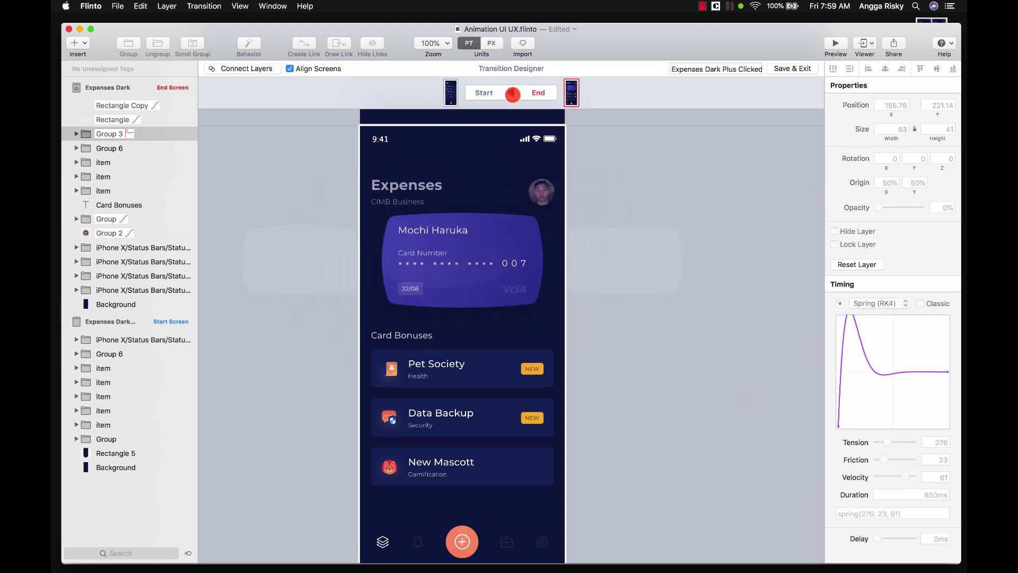
Preview the prototype, opening Menus and returning to Expenses with the close button.
{"action": "left_click", "coordinate": [838, 43]}
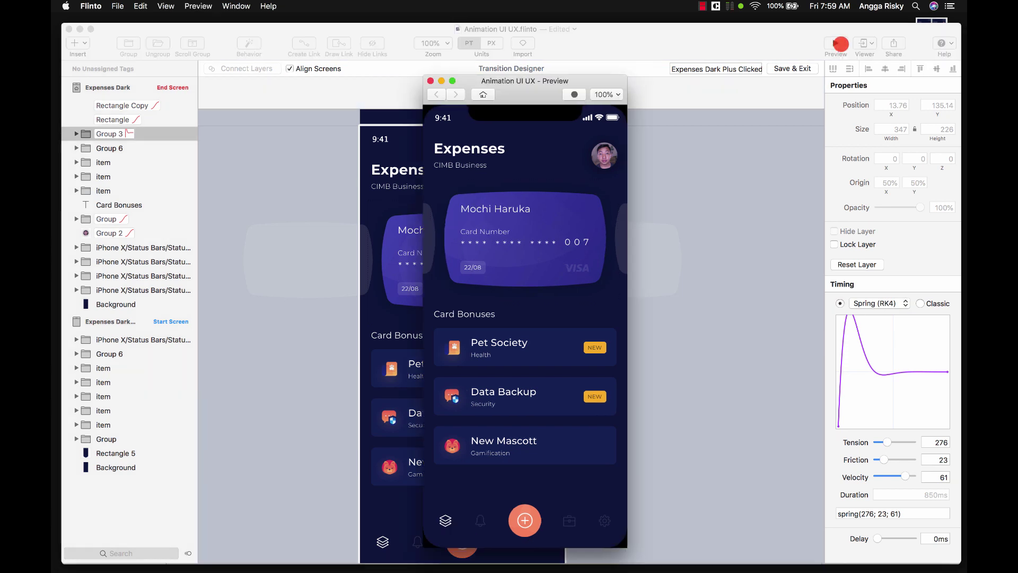
{"action": "left_click", "coordinate": [525, 516]}
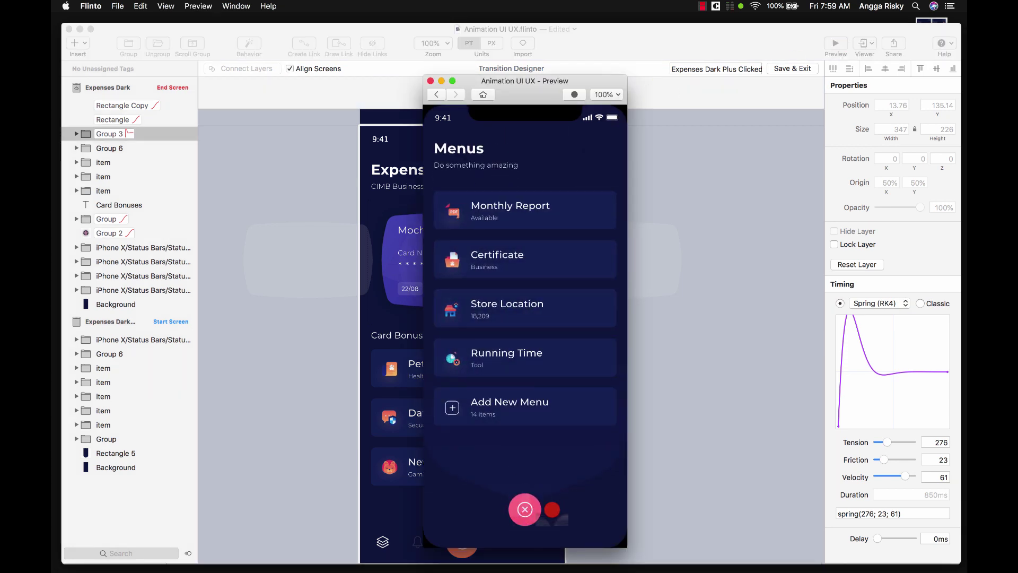
{"action": "left_click", "coordinate": [525, 509]}
{"action": "left_click", "coordinate": [525, 510]}
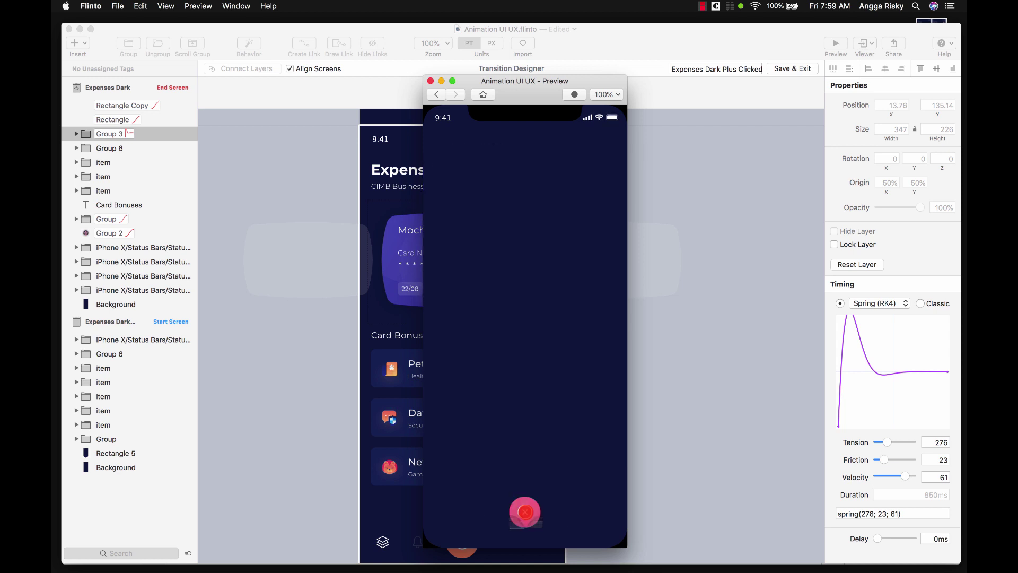
{"action": "left_click", "coordinate": [522, 509]}
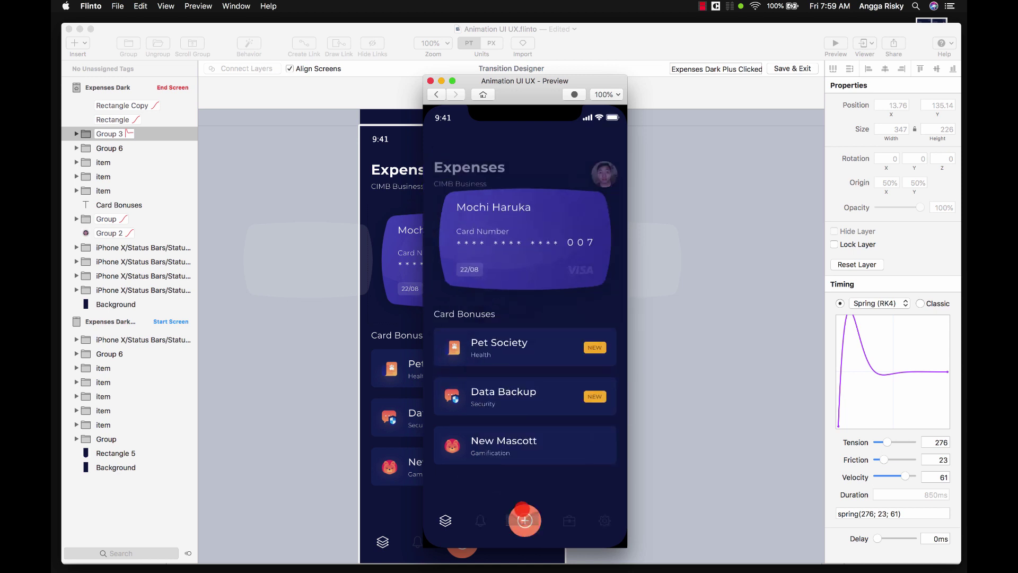
{"action": "left_click", "coordinate": [428, 78]}
Try the bank card's spring with a velocity of 39 and a tension of 765, playing the transition after each change.
{"action": "left_click", "coordinate": [444, 236]}
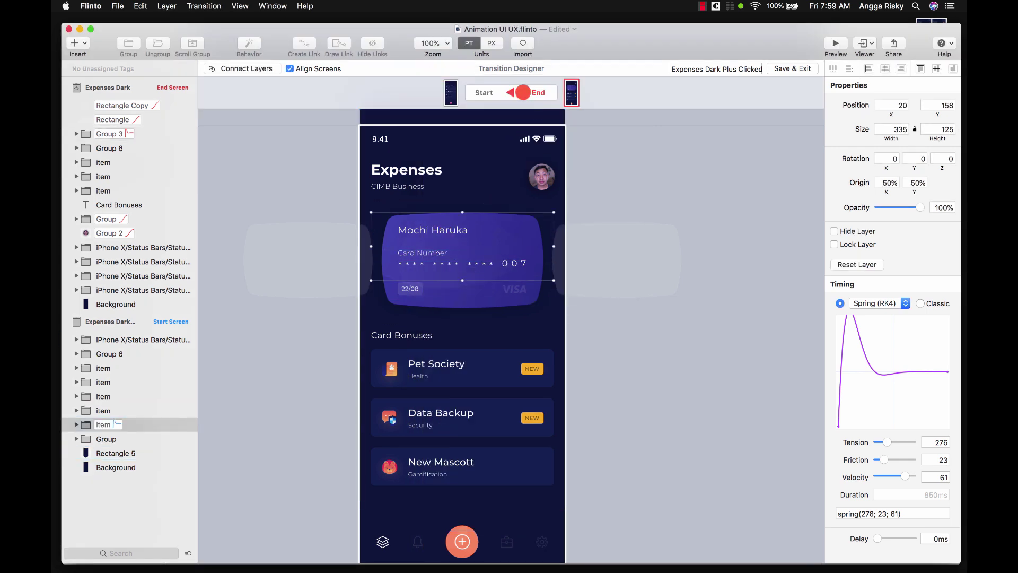
{"action": "left_click", "coordinate": [511, 92]}
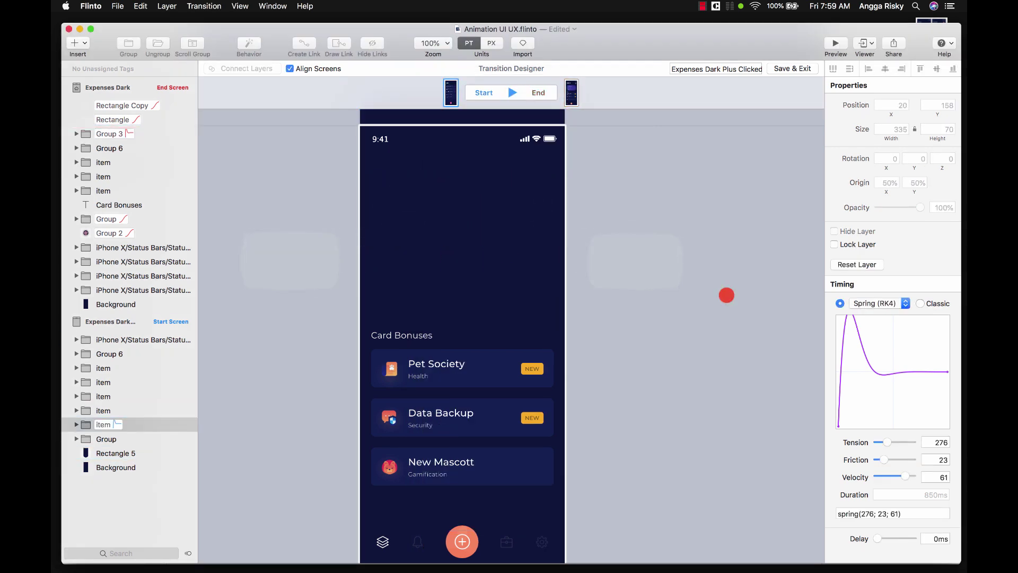
{"action": "left_click", "coordinate": [450, 263]}
{"action": "left_click", "coordinate": [453, 260]}
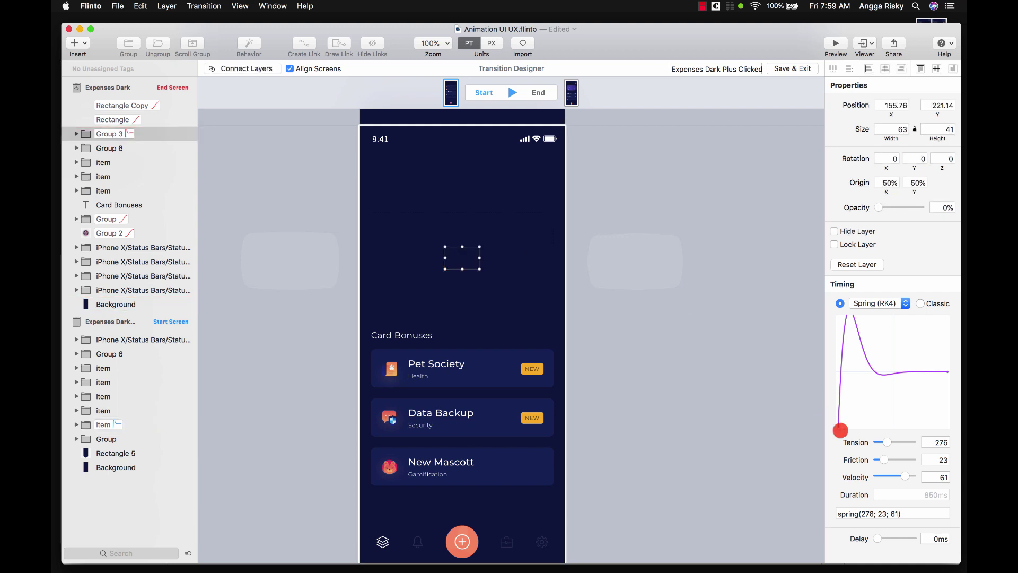
{"action": "left_click_drag", "start_coordinate": [902, 477], "coordinate": [901, 478]}
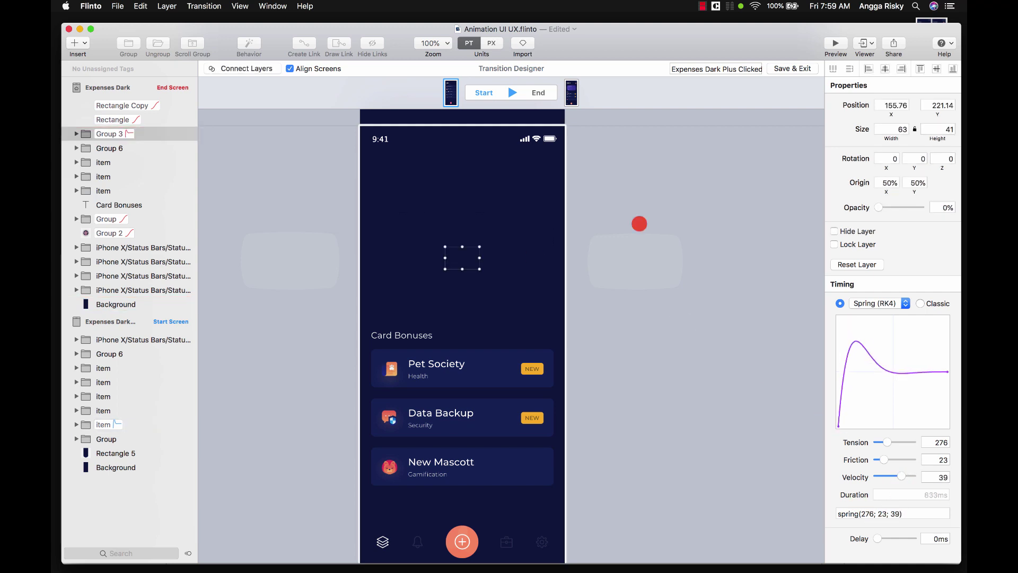
{"action": "left_click", "coordinate": [510, 92]}
{"action": "left_click_drag", "start_coordinate": [884, 444], "coordinate": [905, 444]}
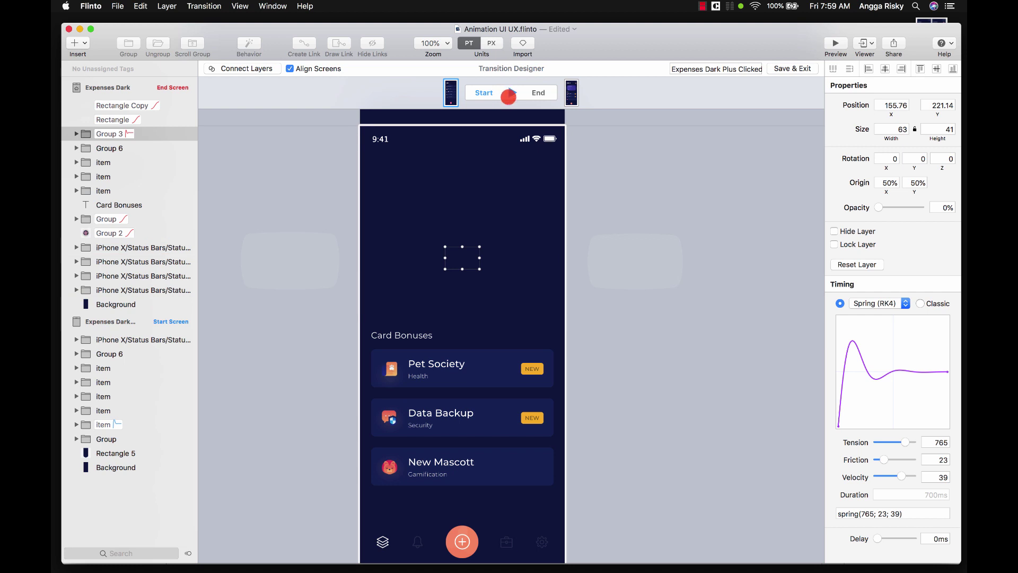
{"action": "left_click", "coordinate": [508, 93]}
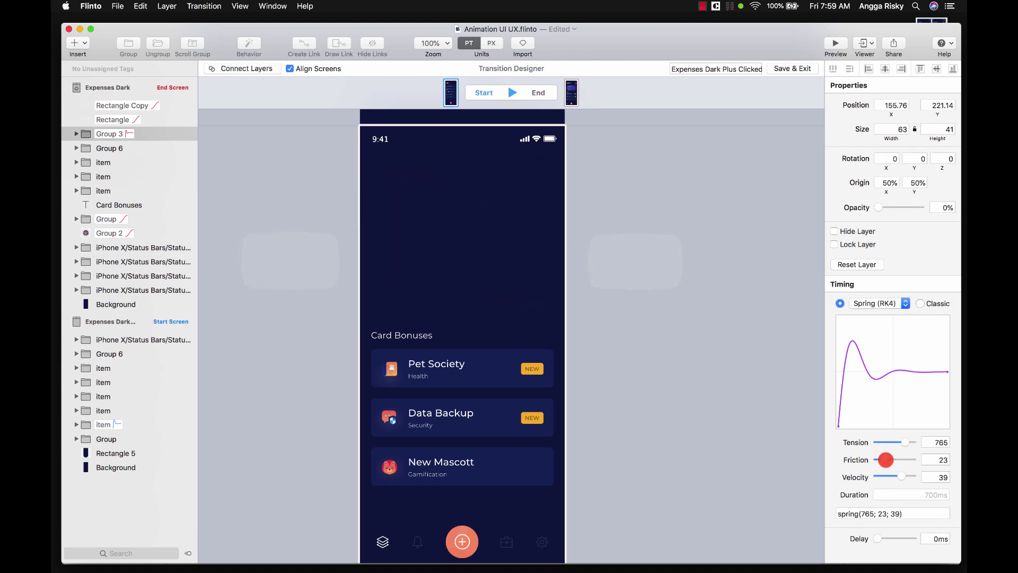
Set the bank card's spring to tension 916, friction 18 and velocity 27, and play the transition.
{"action": "left_click_drag", "start_coordinate": [885, 459], "coordinate": [908, 442]}
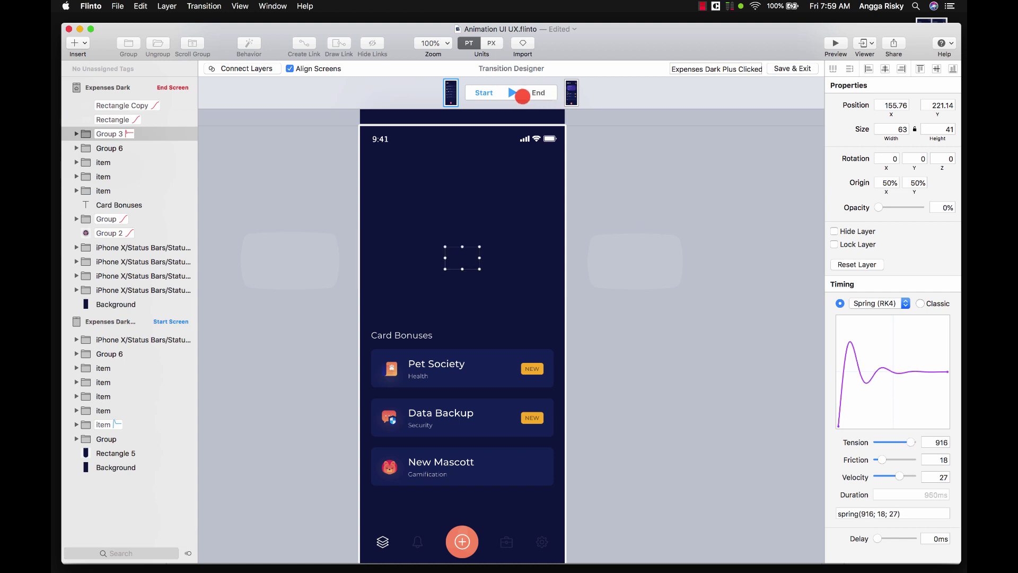
{"action": "left_click", "coordinate": [522, 96]}
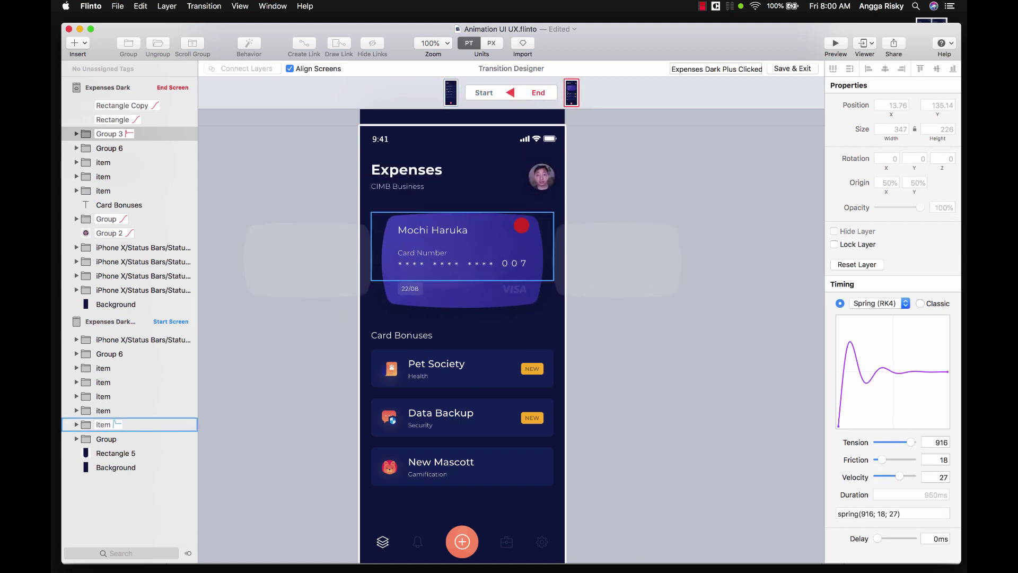
{"action": "left_click", "coordinate": [512, 96]}
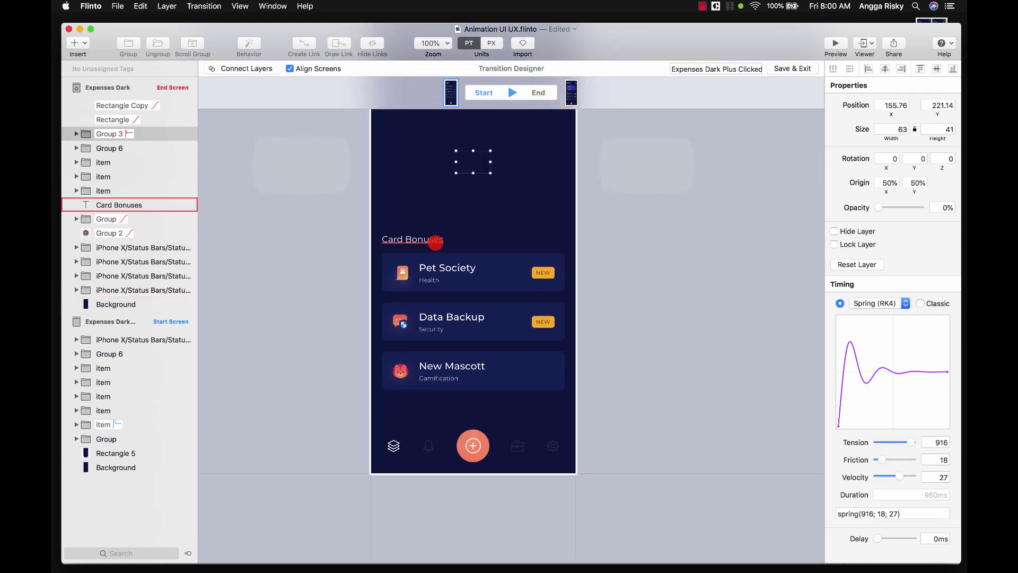
Give the Card Bonuses heading Classic timing, move its start position down to Y 414 and set its opacity to 0%.
{"action": "left_click", "coordinate": [435, 243]}
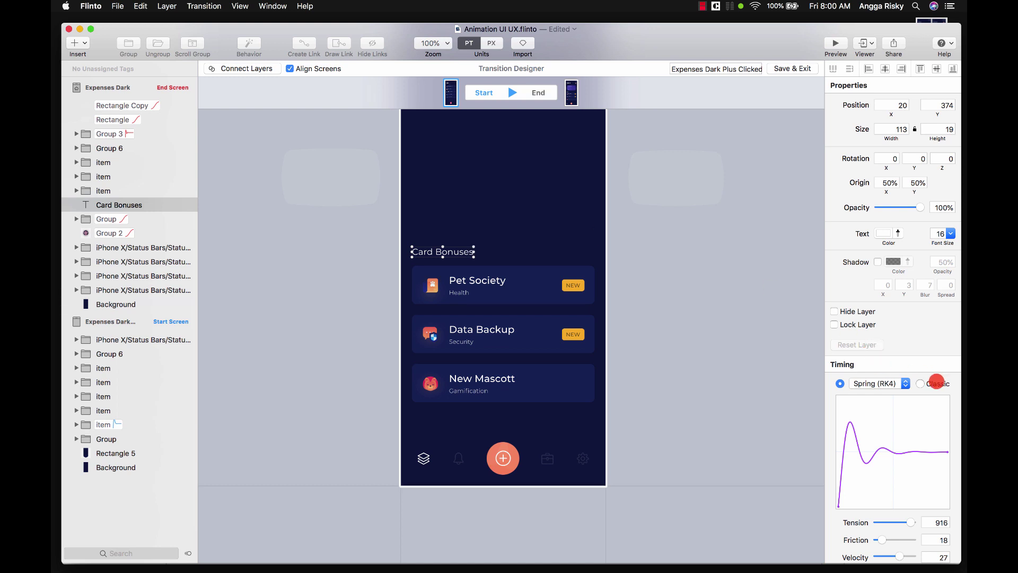
{"action": "left_click", "coordinate": [937, 381]}
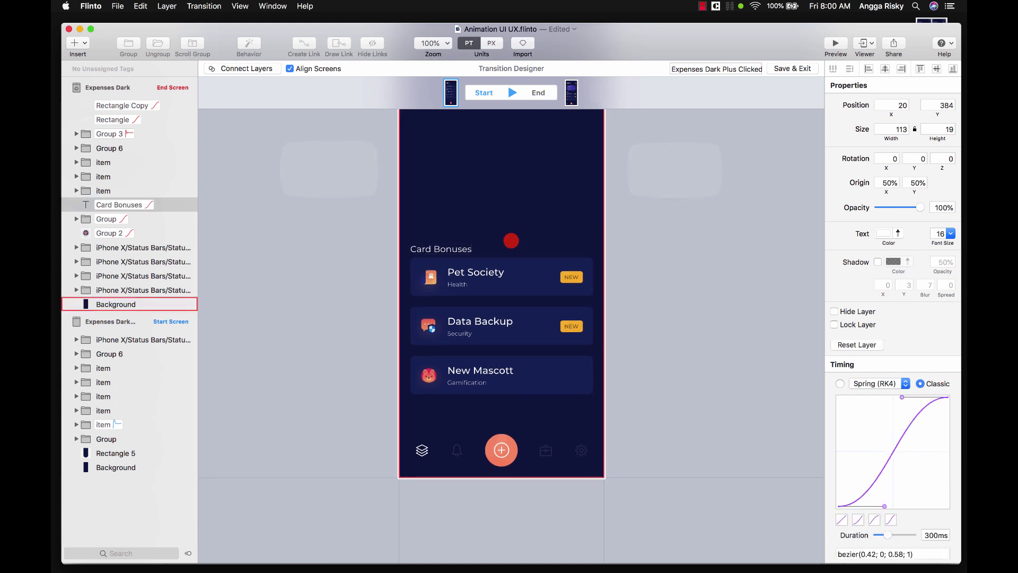
{"action": "key", "text": "shift+Down"}
{"action": "key", "text": "shift+Down"}
{"action": "key", "text": "shift+Down"}
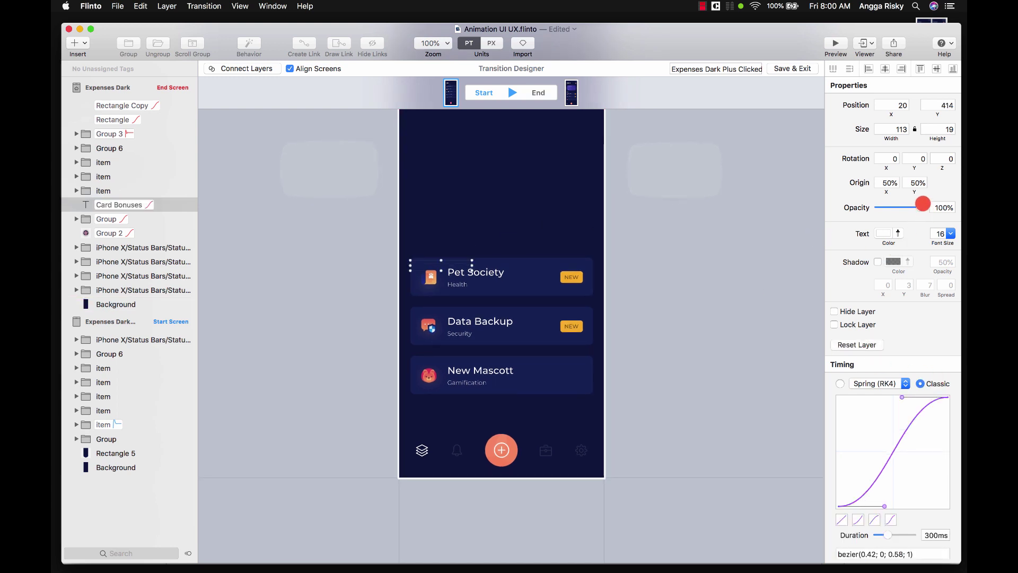
{"action": "left_click_drag", "start_coordinate": [922, 204], "coordinate": [830, 216]}
Set the Card Bonuses heading's animation delay to 500 ms and play the transition.
{"action": "scroll", "coordinate": [933, 535], "scroll_direction": "down", "scroll_amount": 2}
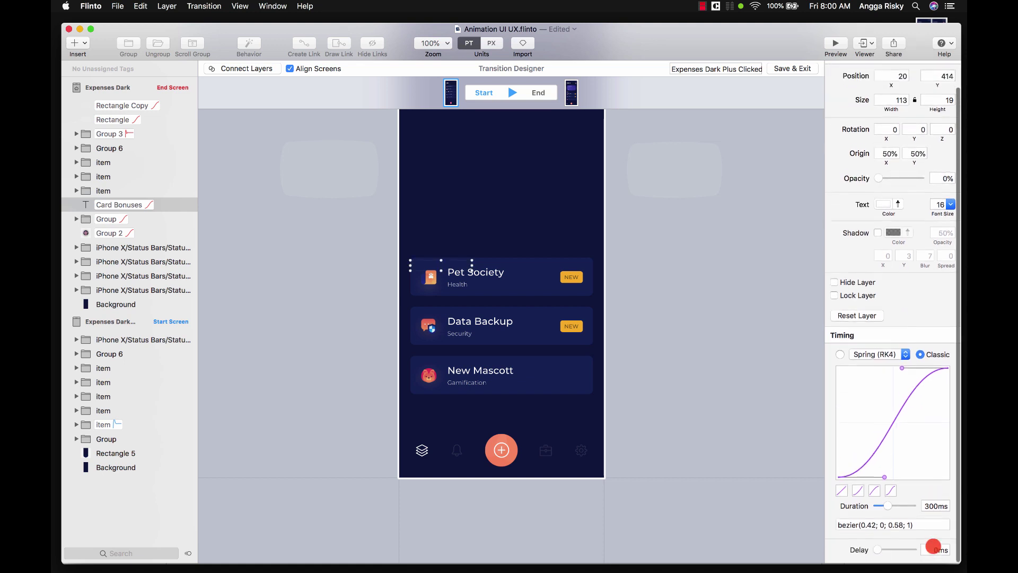
{"action": "left_click", "coordinate": [934, 553]}
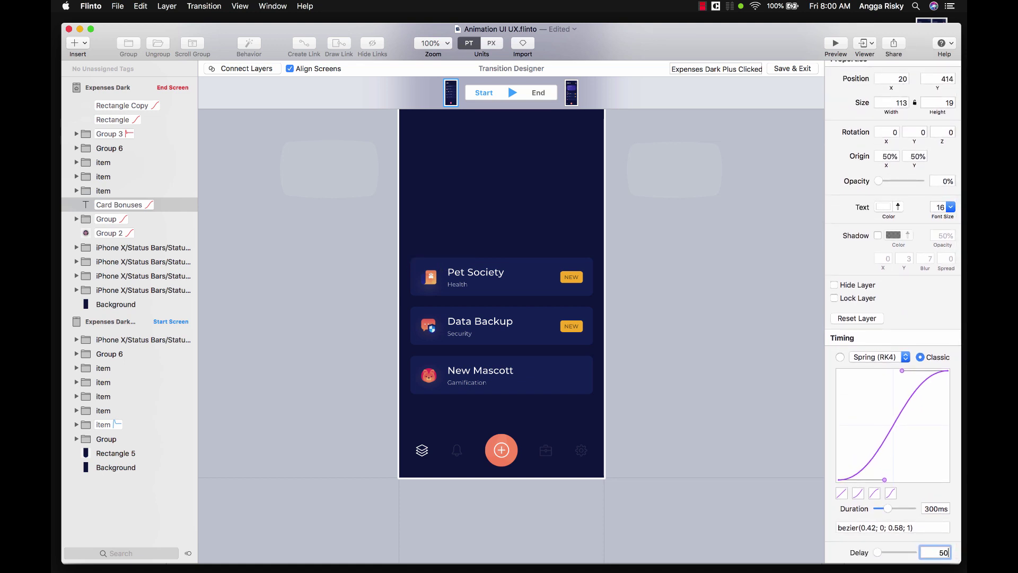
{"action": "key", "text": "Return"}
{"action": "left_click", "coordinate": [513, 92]}
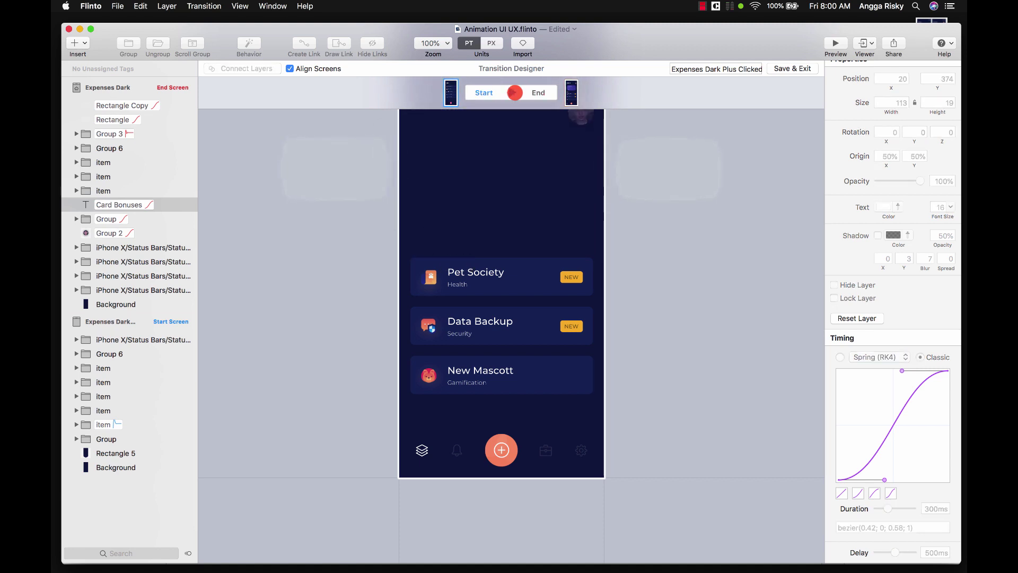
Preview the prototype from Expenses to Menus and back to check the Card Bonuses heading's animation.
{"action": "left_click", "coordinate": [836, 43]}
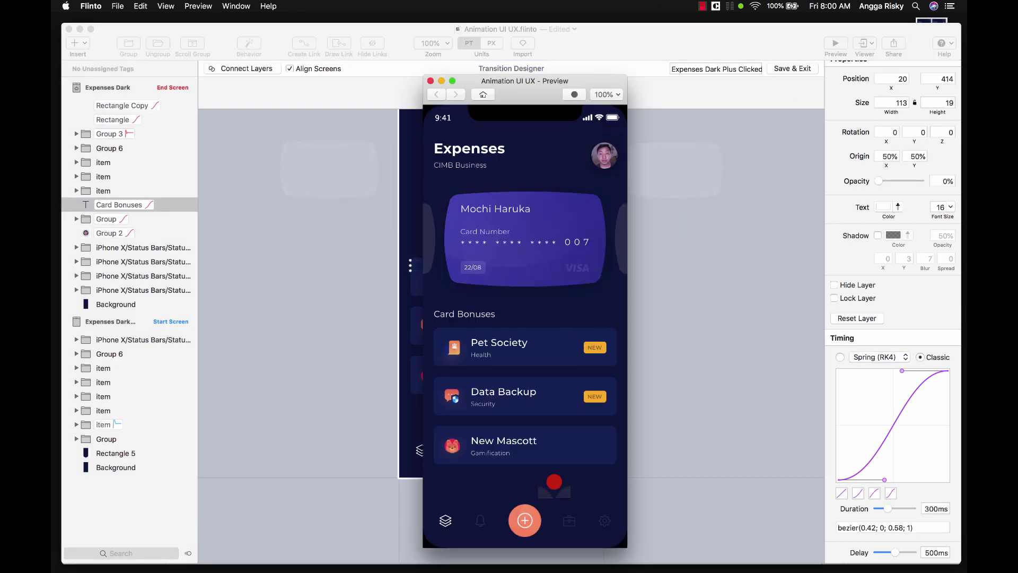
{"action": "left_click", "coordinate": [520, 530]}
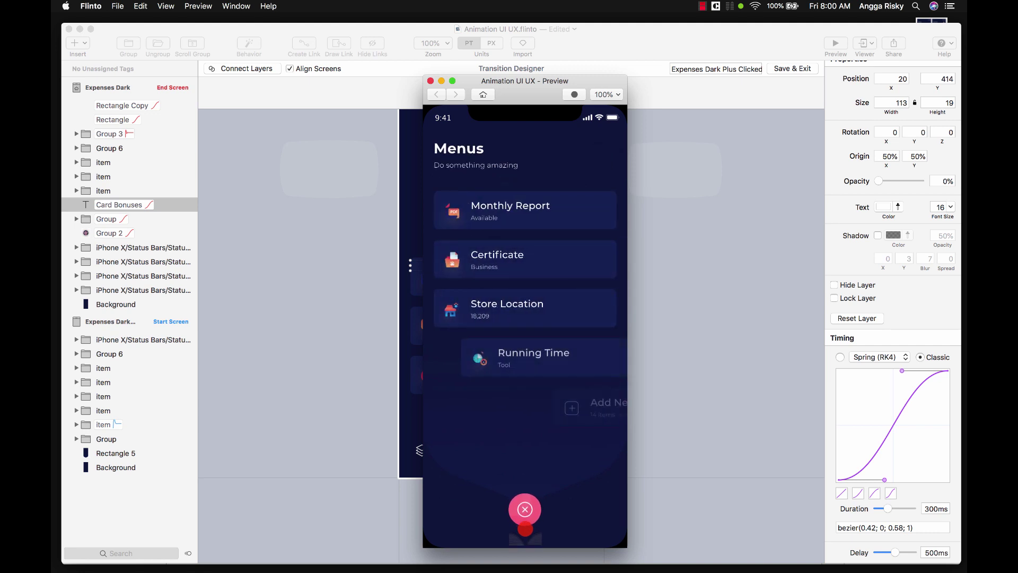
{"action": "left_click", "coordinate": [525, 509]}
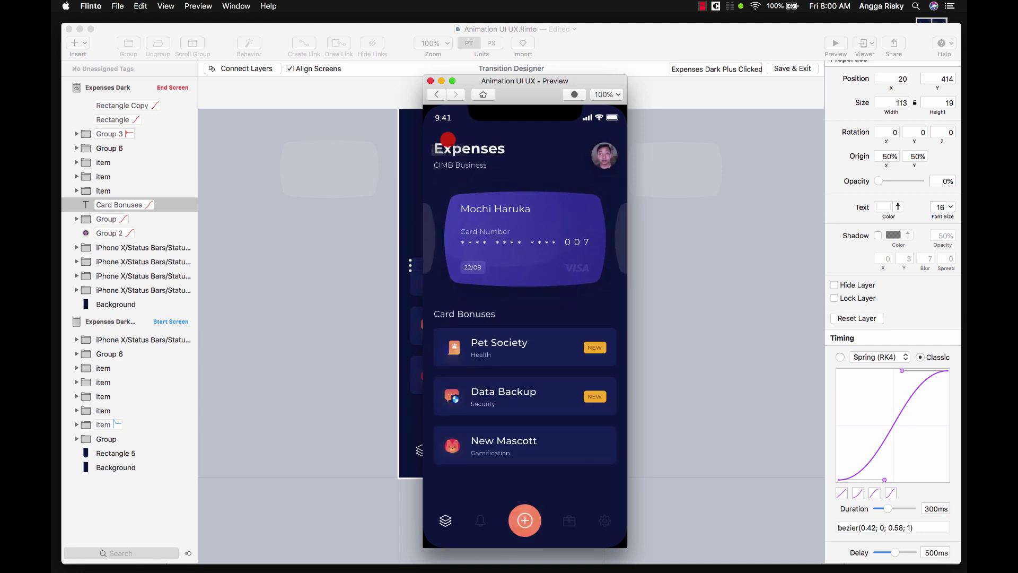
{"action": "left_click", "coordinate": [430, 80]}
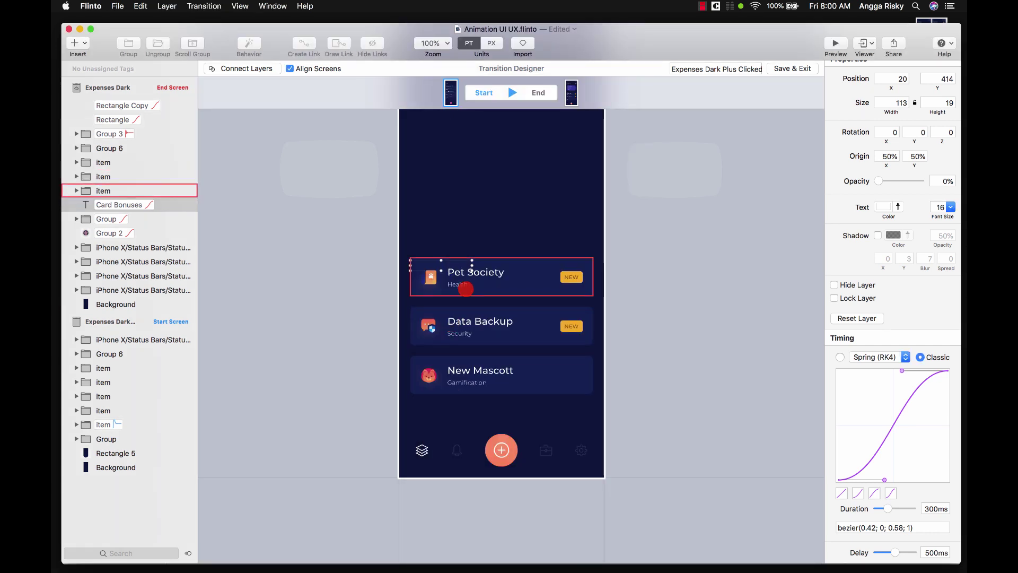
Move the Pet Society, Data Backup and New Mascott items down 30 pt, placing Pet Society at Y 439 and New Mascott at Y 618.
{"action": "left_click", "coordinate": [466, 284]}
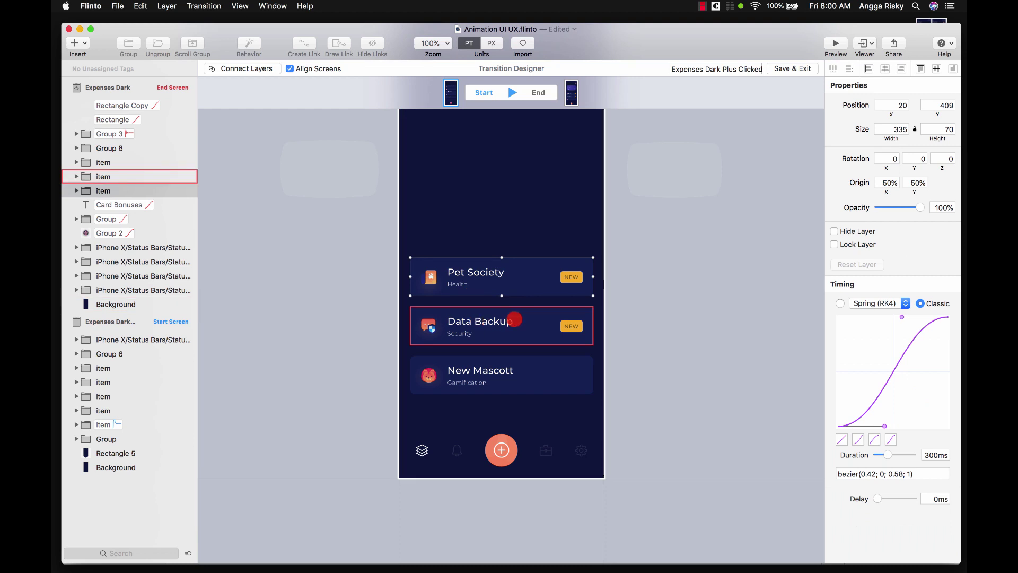
{"action": "left_click_drag", "start_coordinate": [514, 271], "coordinate": [514, 284]}
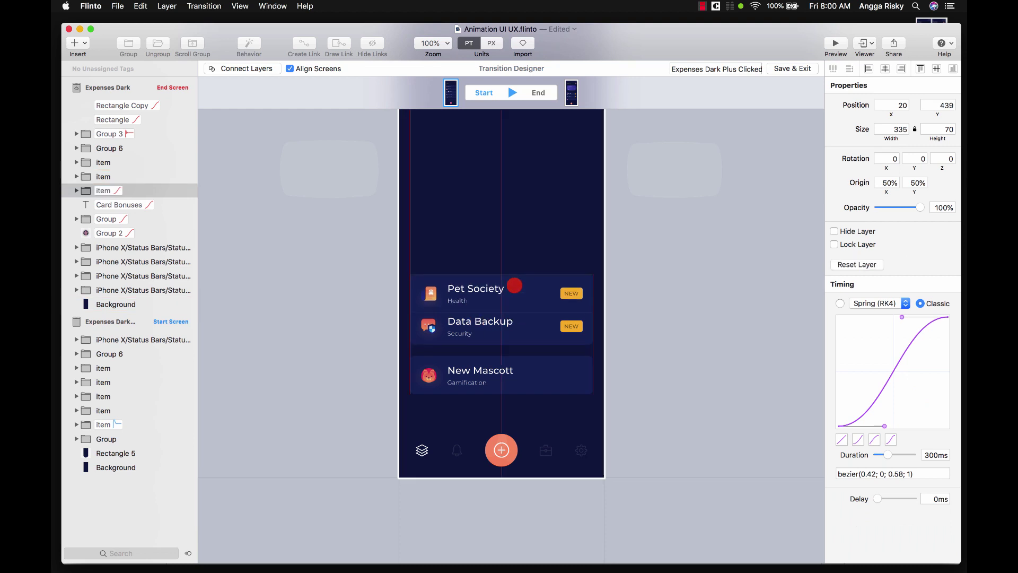
{"action": "left_click_drag", "start_coordinate": [505, 327], "coordinate": [504, 386]}
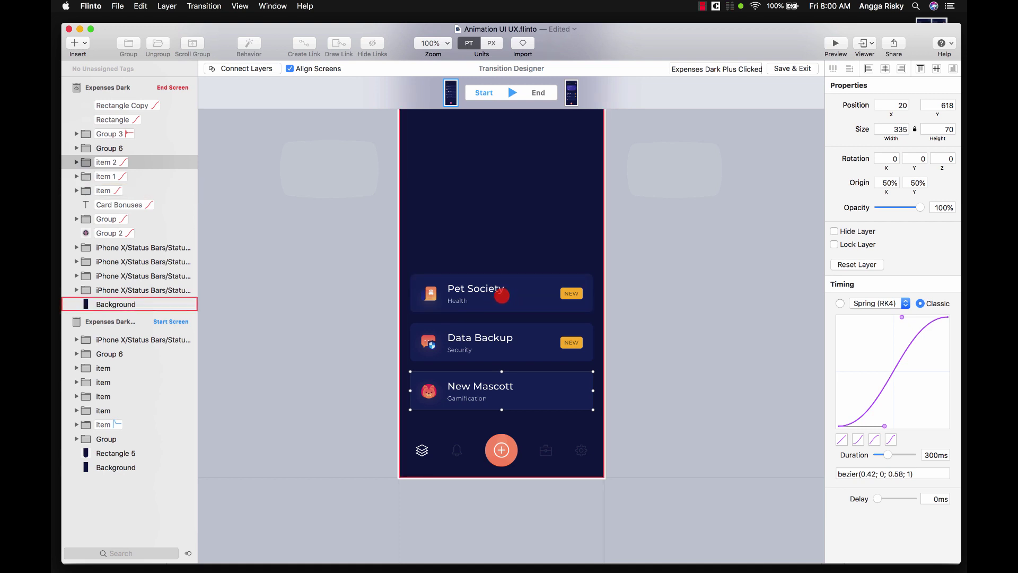
Set the start opacity of the Pet Society, Data Backup and New Mascott items to 0%.
{"action": "left_click", "coordinate": [527, 288]}
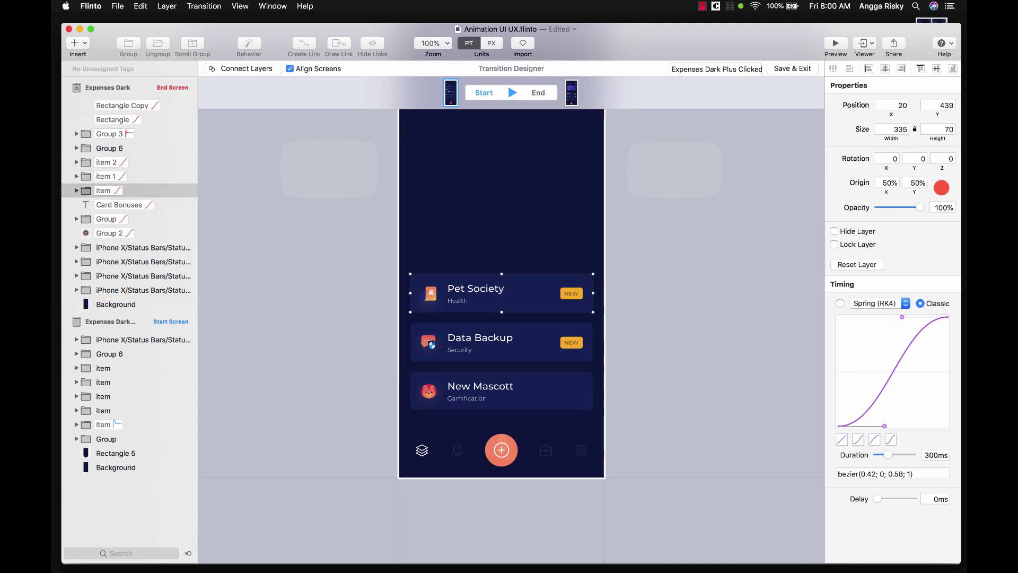
{"action": "left_click_drag", "start_coordinate": [921, 207], "coordinate": [854, 209]}
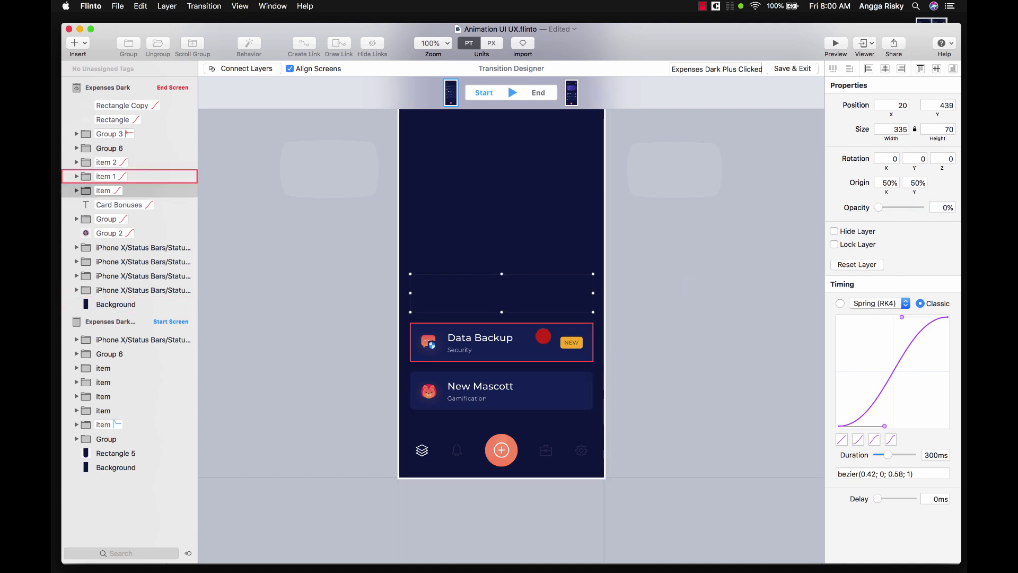
{"action": "left_click", "coordinate": [541, 334]}
{"action": "left_click_drag", "start_coordinate": [921, 205], "coordinate": [846, 211]}
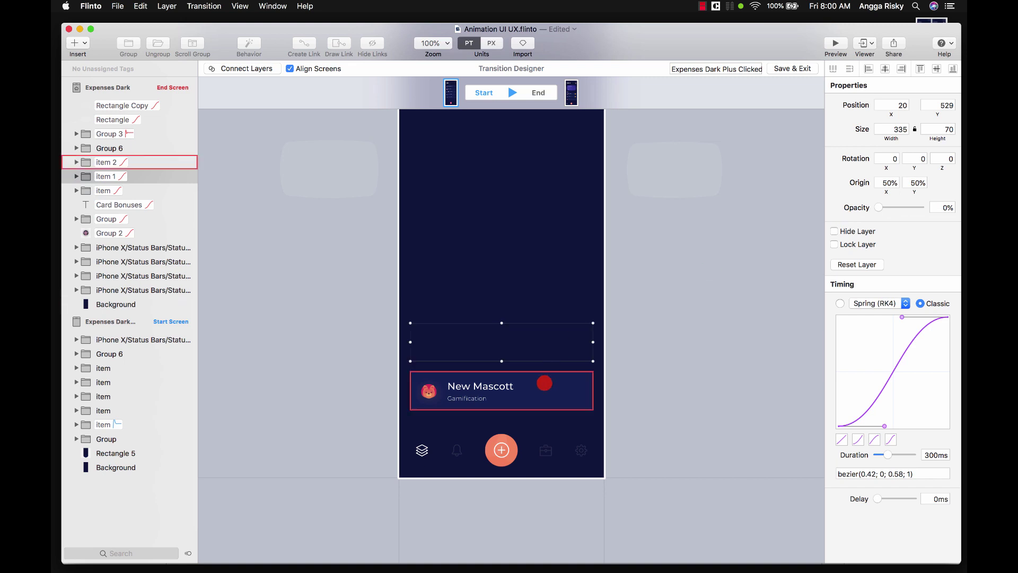
{"action": "left_click", "coordinate": [544, 387]}
{"action": "left_click_drag", "start_coordinate": [921, 206], "coordinate": [848, 211]}
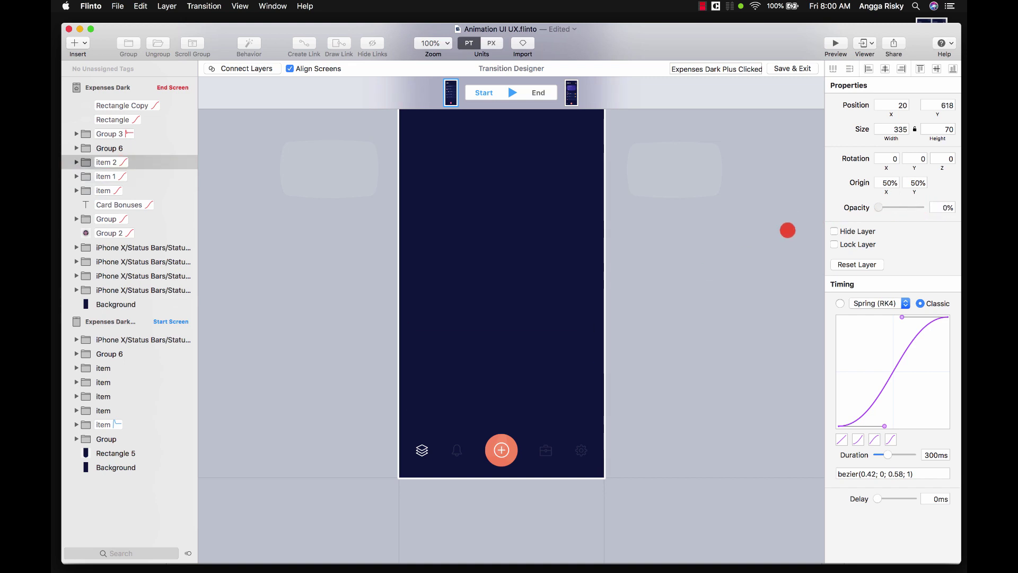
Set the New Mascott item's animation duration to 500 ms and its delay to 700 ms.
{"action": "left_click", "coordinate": [929, 457]}
{"action": "type", "text": "500"}
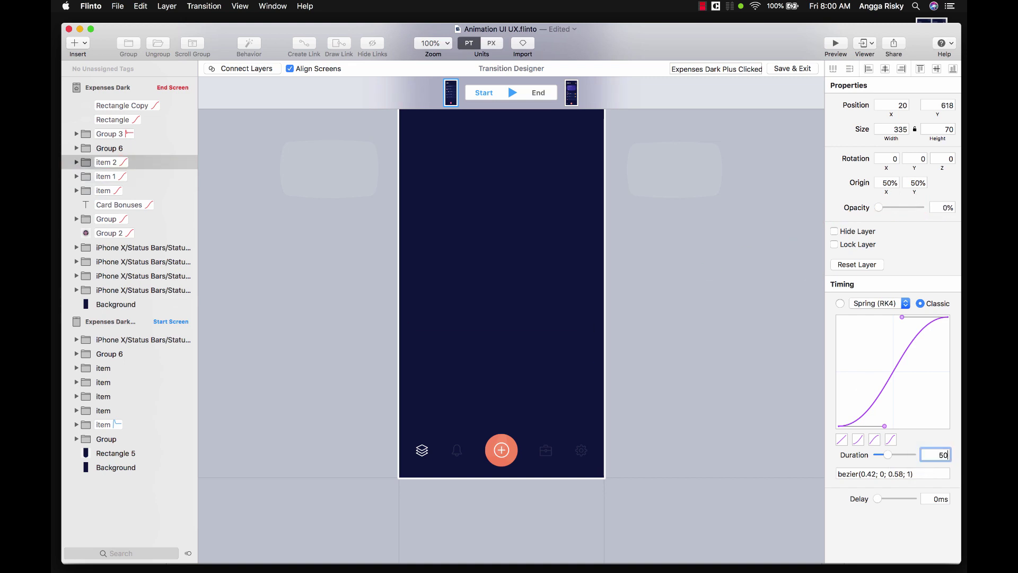
{"action": "key", "text": "Return"}
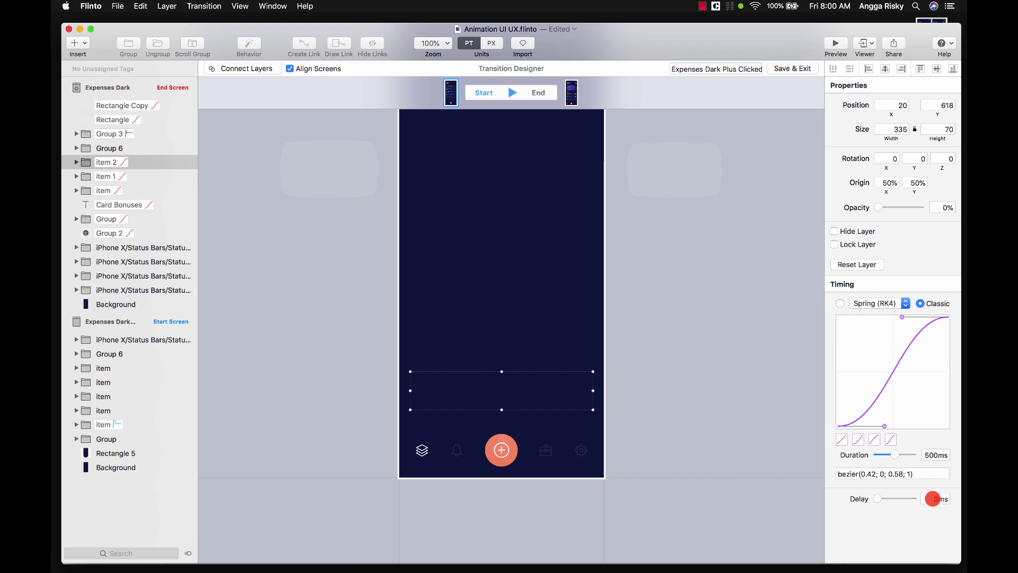
{"action": "left_click", "coordinate": [932, 498]}
{"action": "type", "text": "100"}
{"action": "key", "text": "Return"}
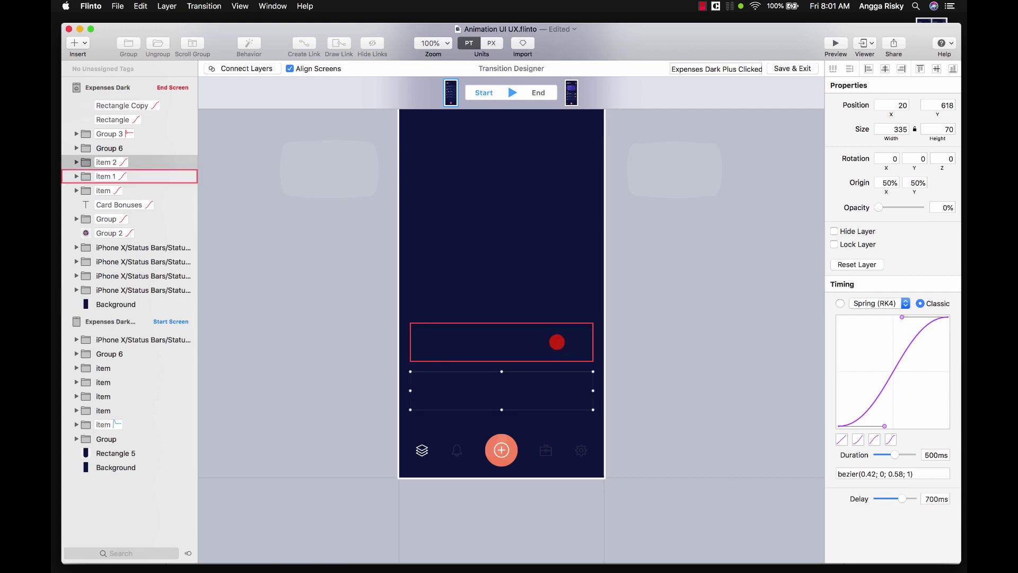
Give the Data Backup item an animation delay of 400 ms and a duration of 500 ms.
{"action": "left_click", "coordinate": [551, 348]}
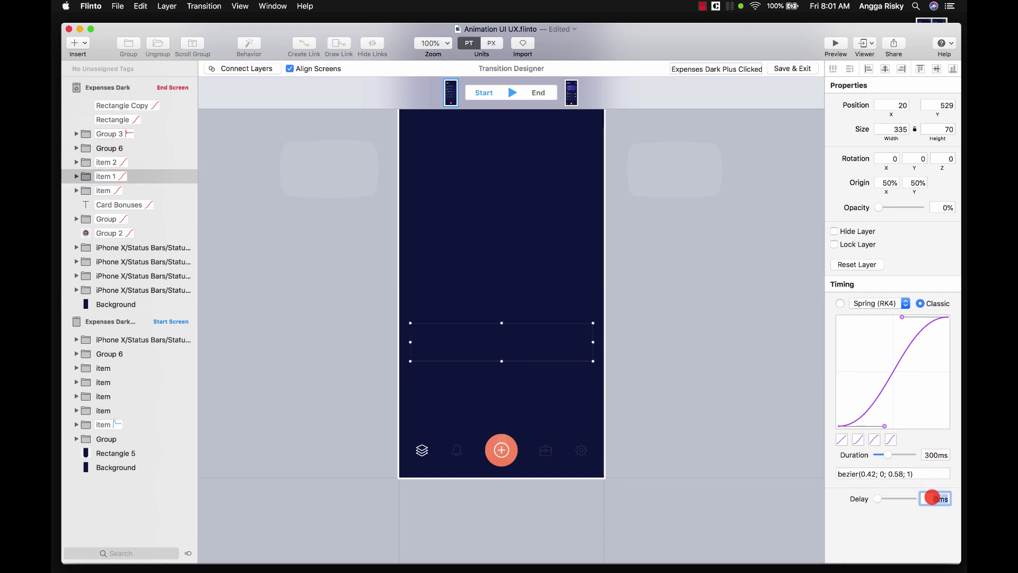
{"action": "type", "text": "400"}
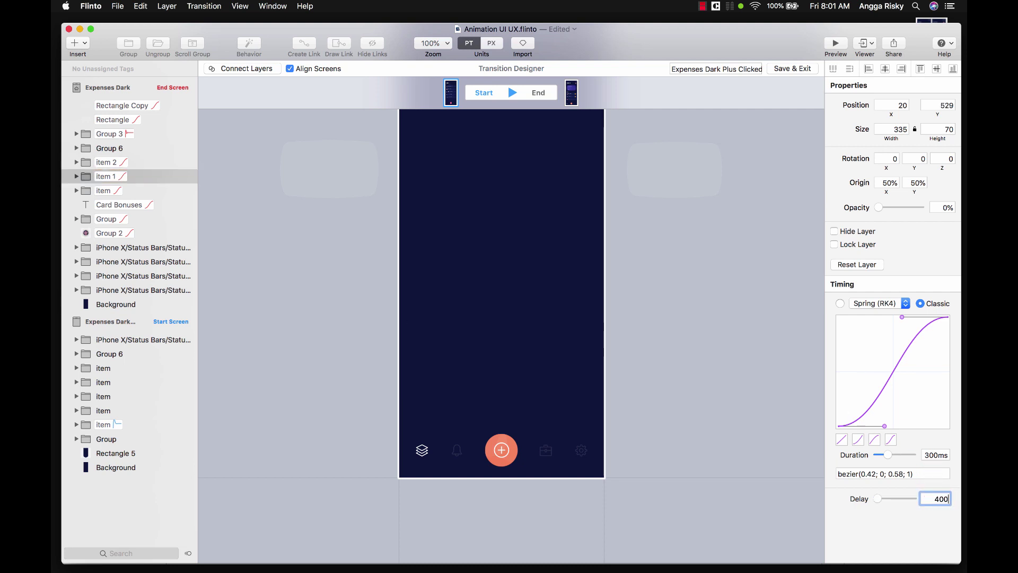
{"action": "left_click", "coordinate": [931, 470]}
{"action": "left_click", "coordinate": [932, 454]}
{"action": "type", "text": "500"}
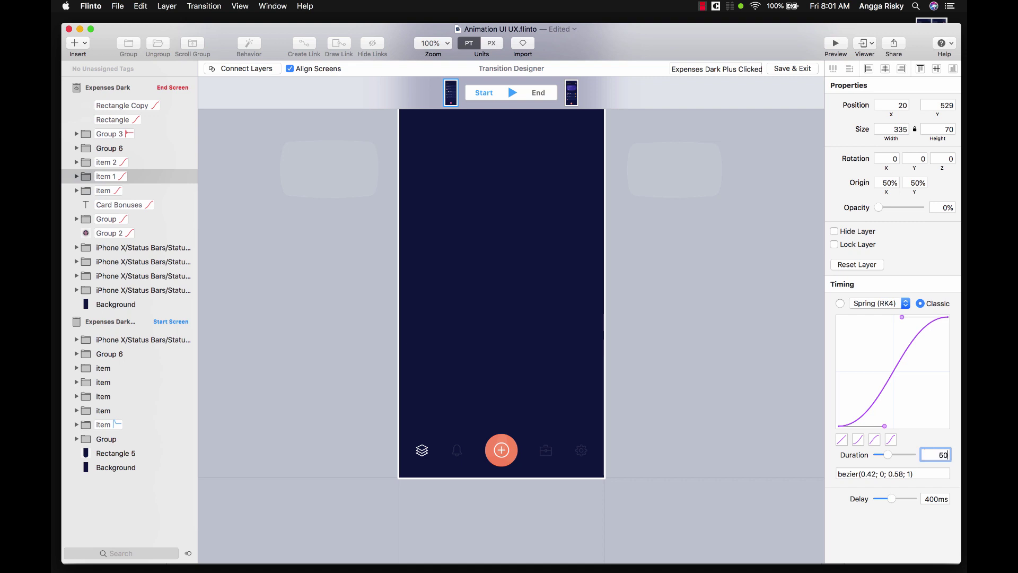
{"action": "key", "text": "Return"}
Give the Pet Society item an animation delay of 150 ms and a duration of 500 ms.
{"action": "left_click", "coordinate": [514, 281]}
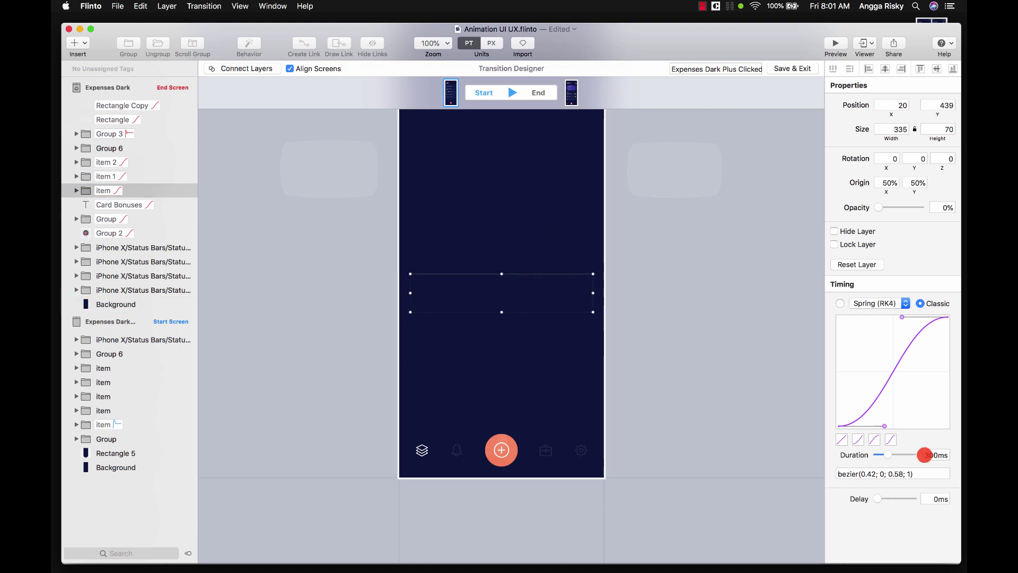
{"action": "left_click", "coordinate": [931, 498]}
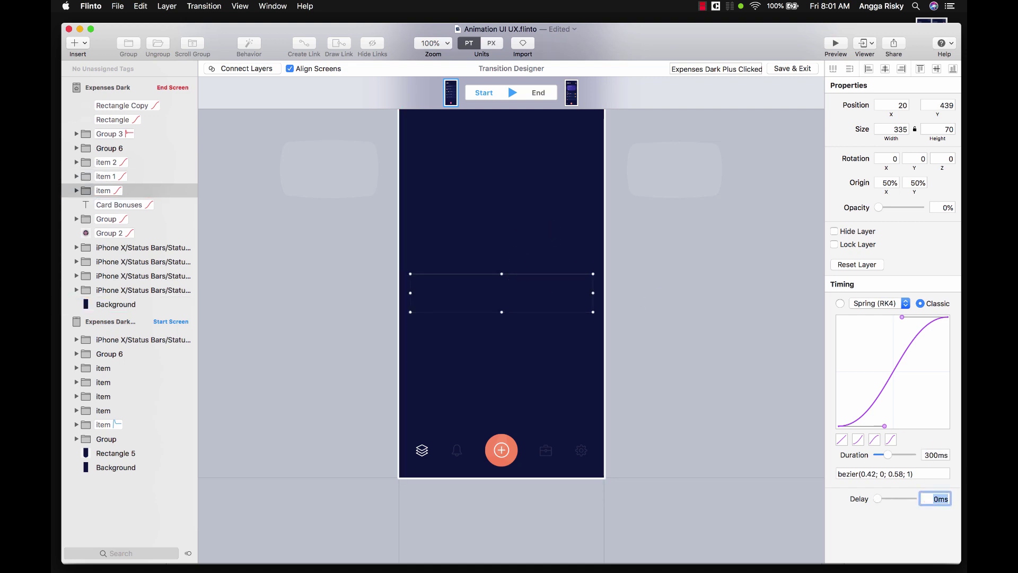
{"action": "type", "text": "150"}
{"action": "key", "text": "Return"}
{"action": "left_click", "coordinate": [936, 456]}
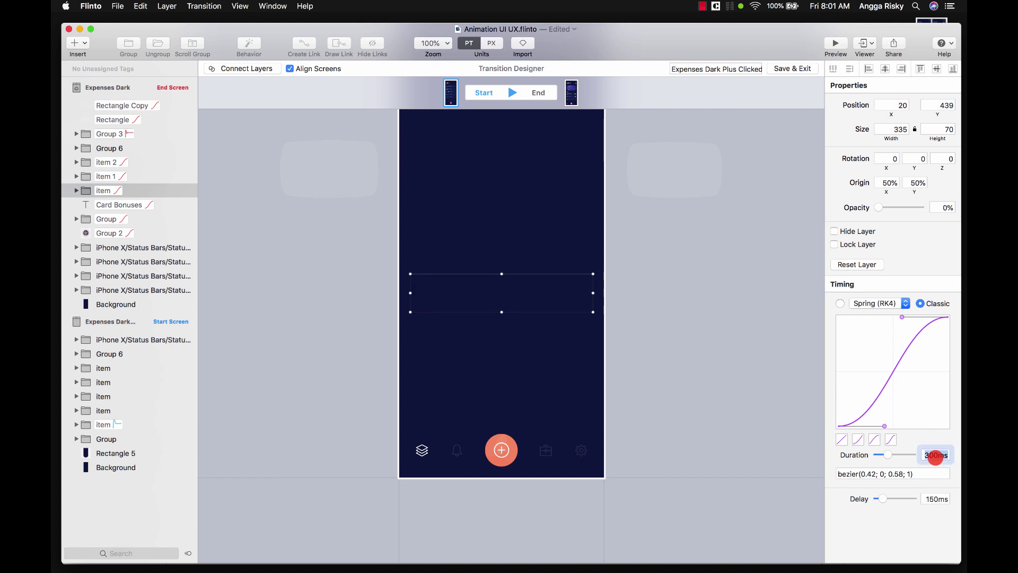
{"action": "type", "text": "500"}
{"action": "key", "text": "Return"}
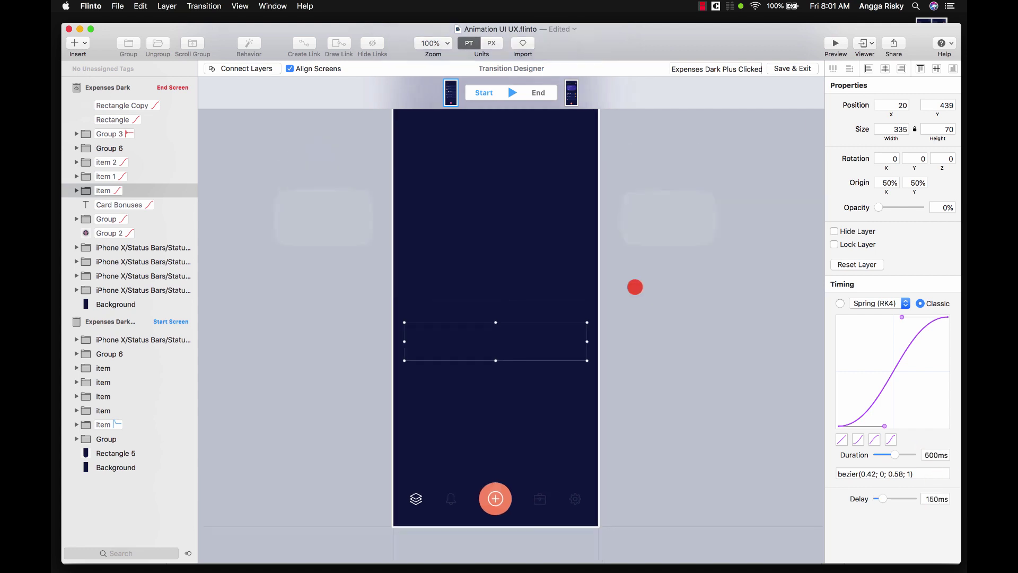
Play the transition forward and back to check the staggered entrance of the three Card Bonuses items.
{"action": "left_click", "coordinate": [517, 89]}
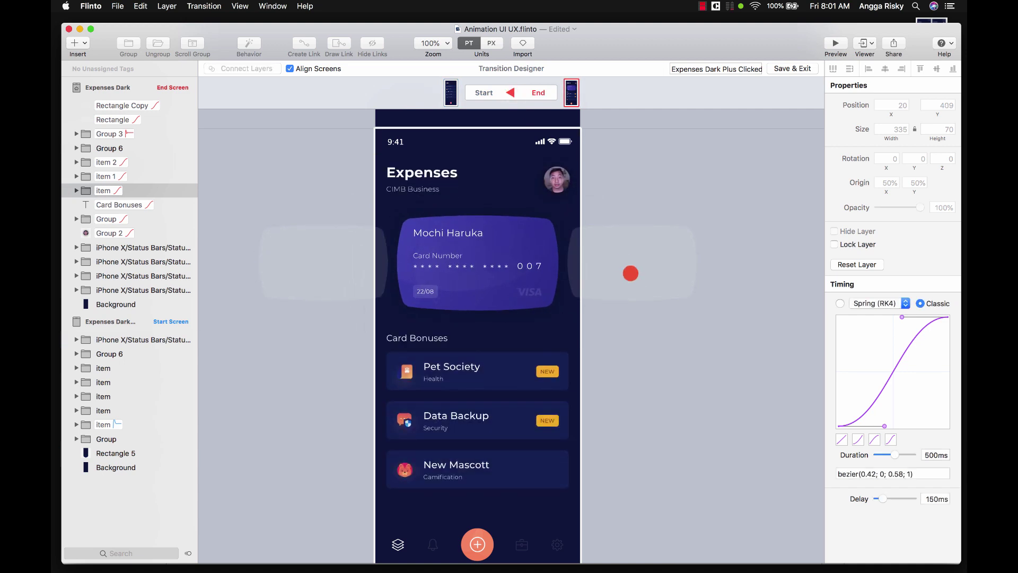
{"action": "scroll", "coordinate": [631, 273], "scroll_direction": "down", "scroll_amount": 2}
{"action": "left_click", "coordinate": [513, 93]}
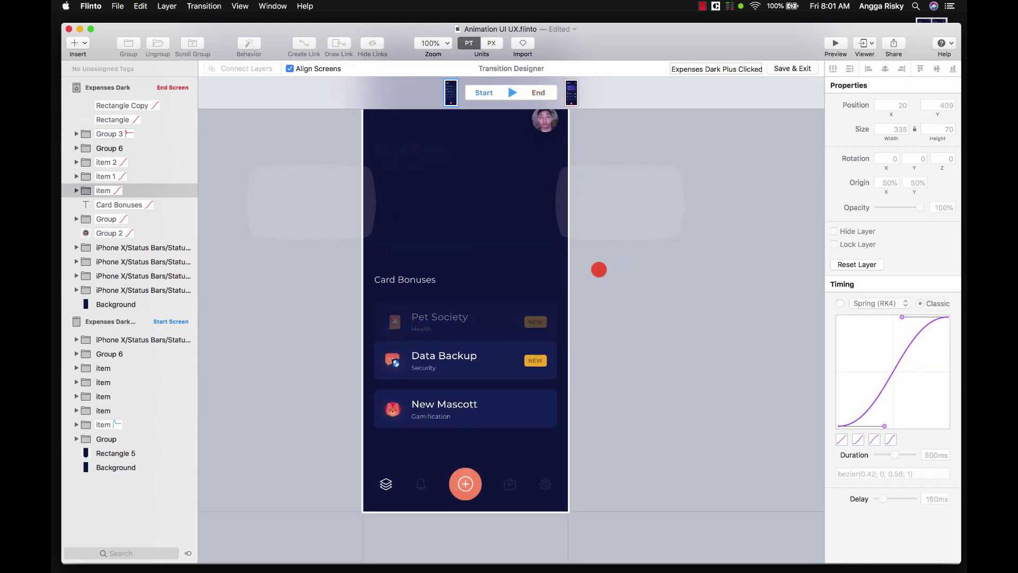
{"action": "scroll", "coordinate": [579, 442], "scroll_direction": "down", "scroll_amount": 2}
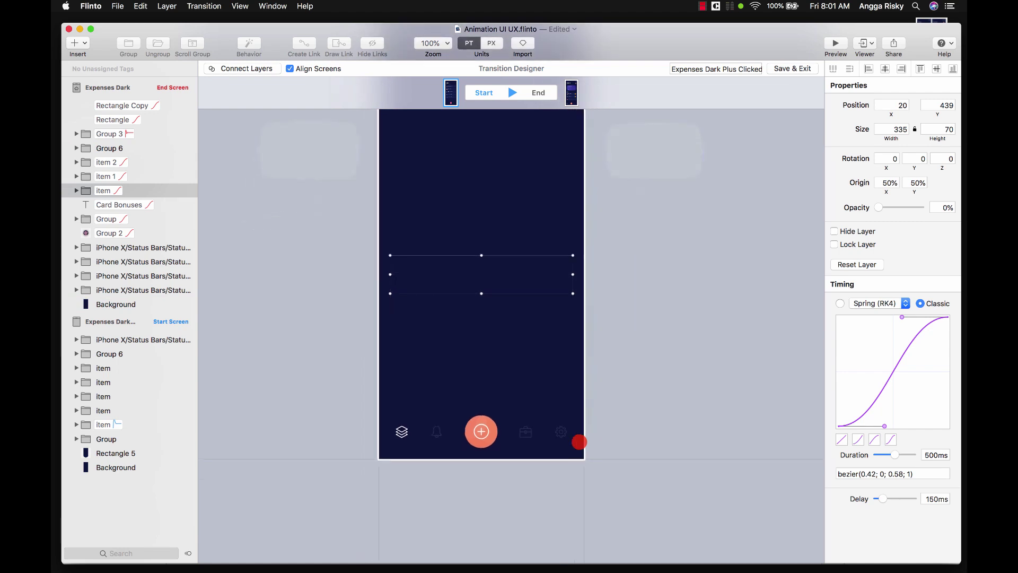
Shrink the orange plus button to 19 × 19 pt at X 178, Y 803, with 500 ms duration and 1200 ms delay, and play the transition.
{"action": "left_click", "coordinate": [482, 430]}
{"action": "double_click", "coordinate": [482, 430]}
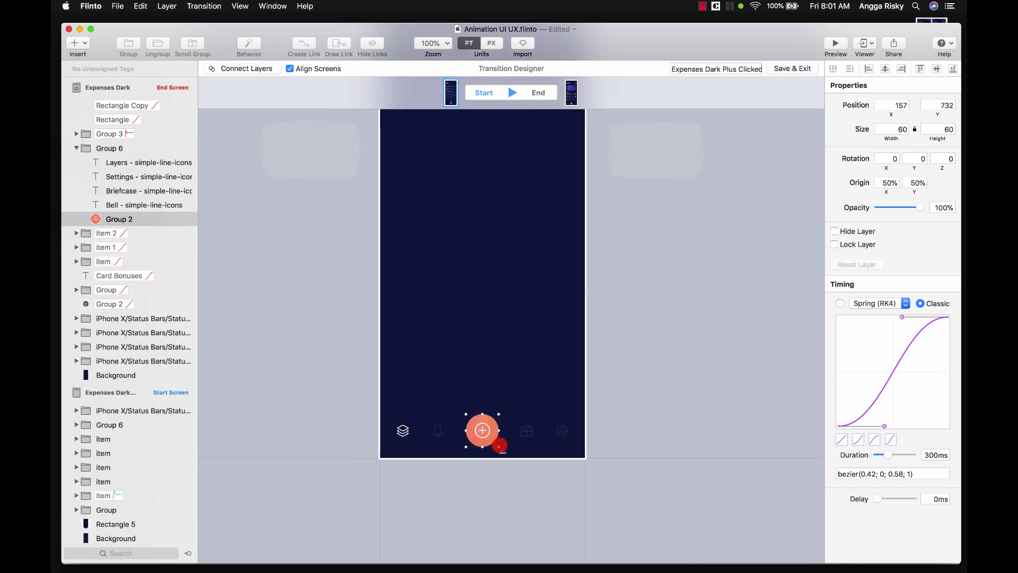
{"action": "mouse_move", "coordinate": [499, 447]}
{"action": "left_mouse_down"}
{"action": "mouse_move", "coordinate": [468, 416]}
{"action": "mouse_move", "coordinate": [480, 455]}
{"action": "left_mouse_up"}
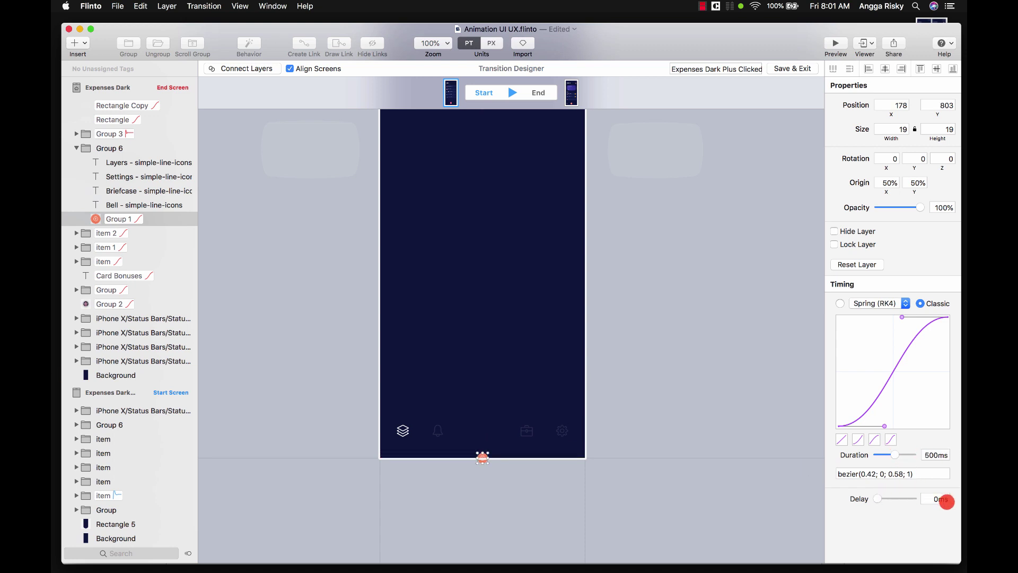
{"action": "left_click", "coordinate": [937, 498]}
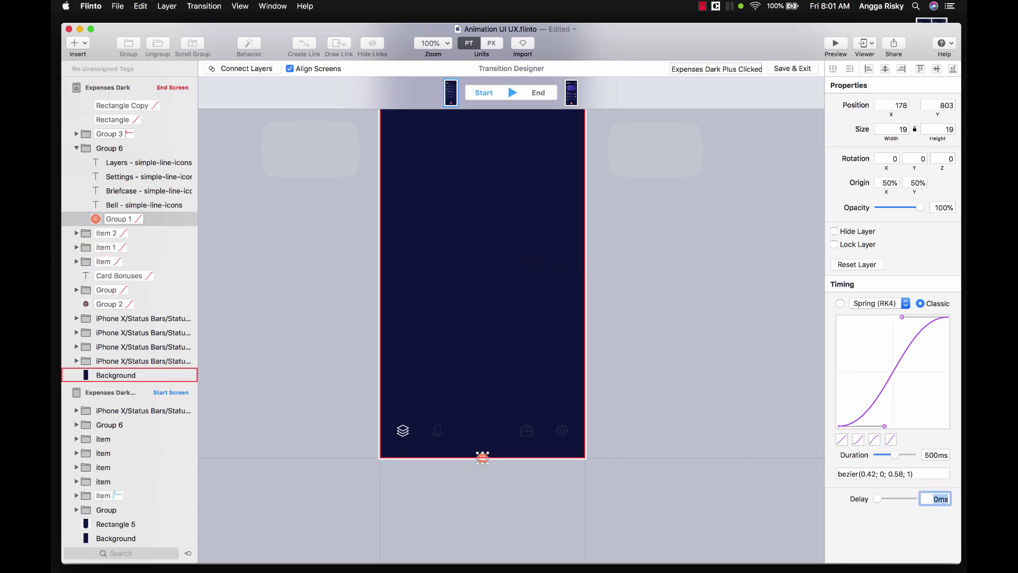
{"action": "key", "text": "Return"}
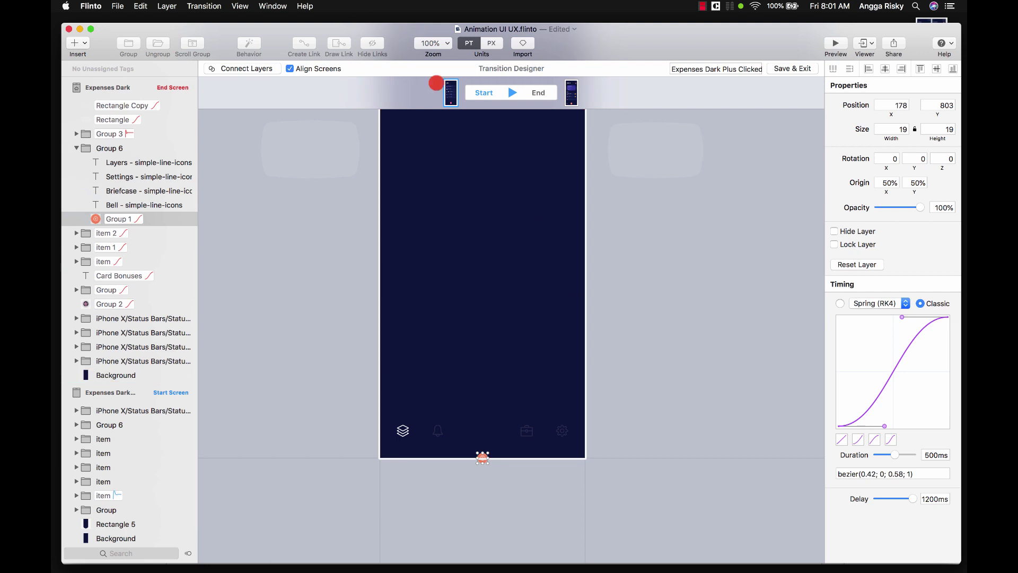
{"action": "left_click", "coordinate": [515, 95]}
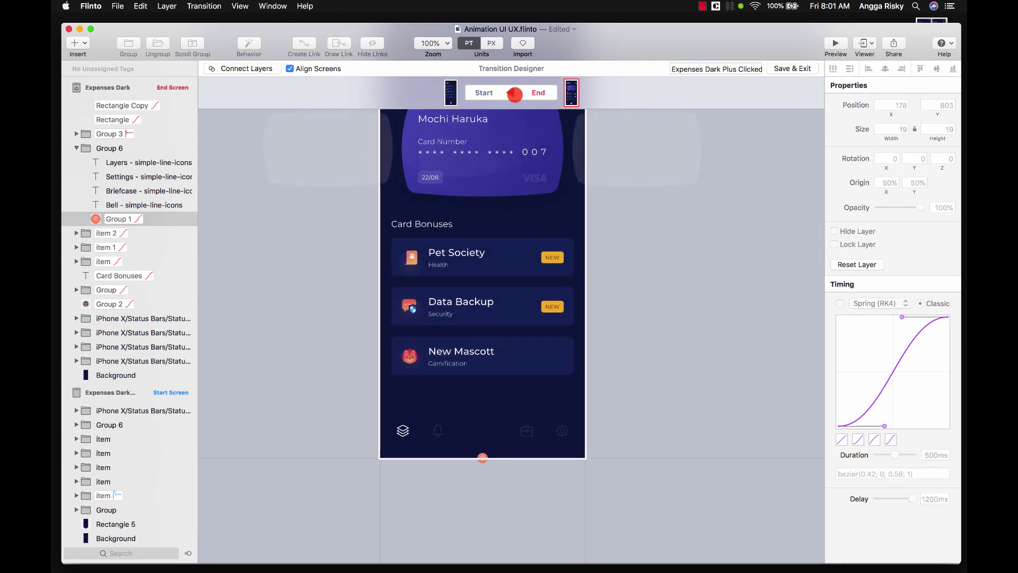
{"action": "left_click", "coordinate": [515, 95]}
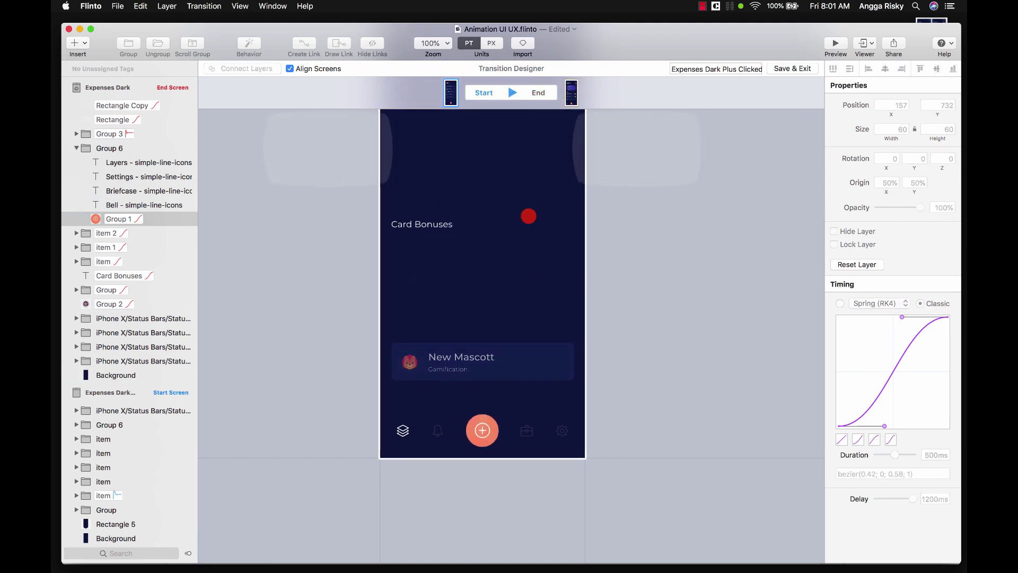
Move the layers, bell, briefcase and settings icons down together to Y 801 and set their start opacity to 0%.
{"action": "left_click", "coordinate": [528, 427]}
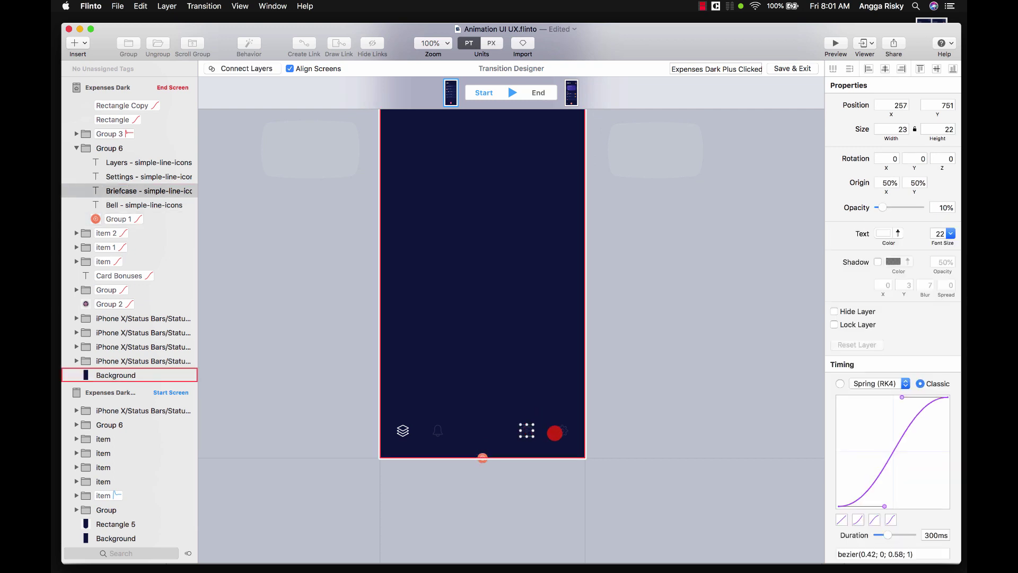
{"action": "left_click", "coordinate": [560, 433], "text": "shift"}
{"action": "left_click", "coordinate": [438, 430], "text": "shift"}
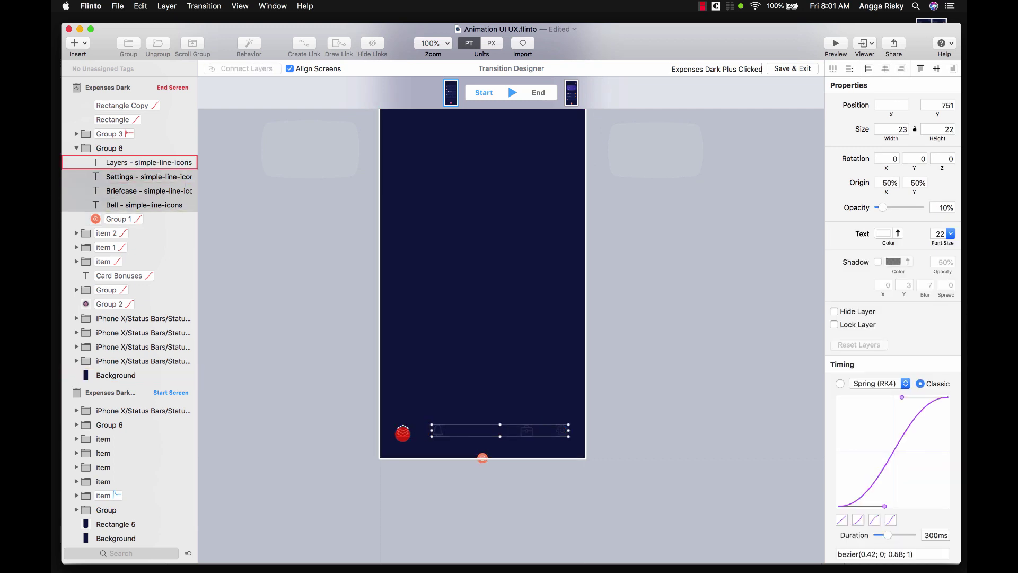
{"action": "left_click", "coordinate": [402, 431], "text": "shift"}
{"action": "left_click_drag", "start_coordinate": [403, 432], "coordinate": [403, 458]}
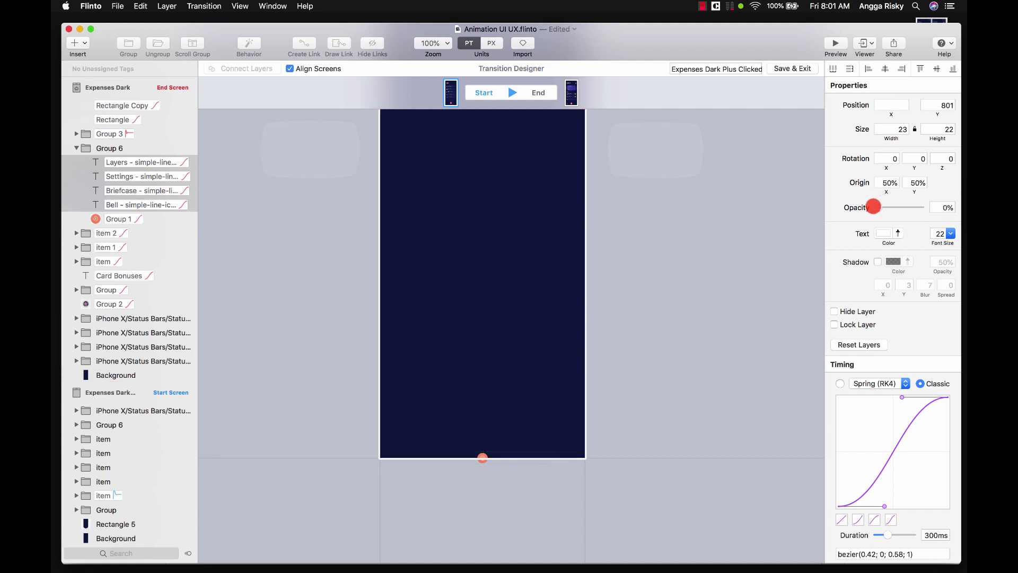
Set the four navigation icons' duration to 500 ms and delay to 1500 ms, and save and exit the transition.
{"action": "scroll", "coordinate": [912, 522], "scroll_direction": "down", "scroll_amount": 2}
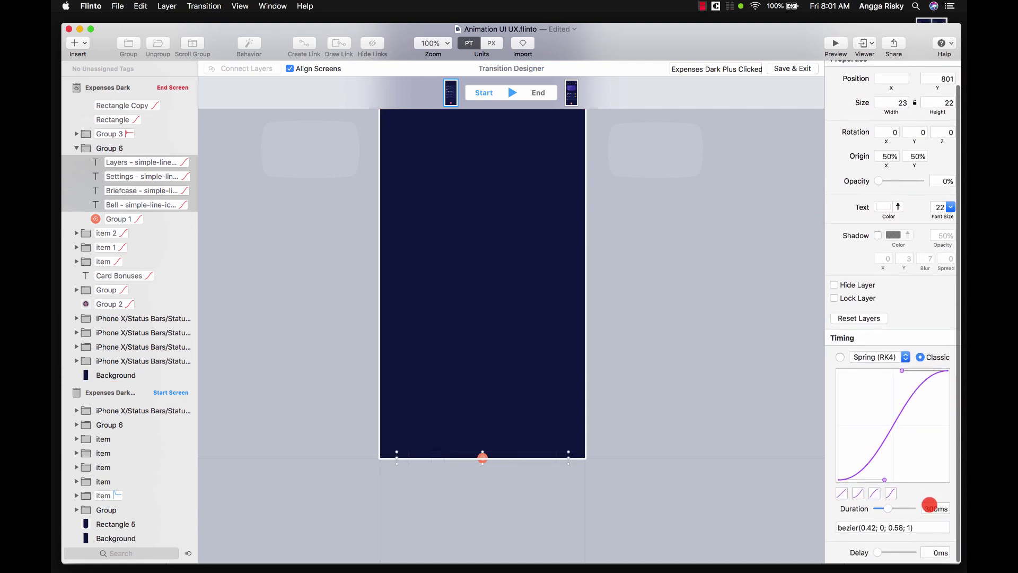
{"action": "left_click", "coordinate": [931, 508]}
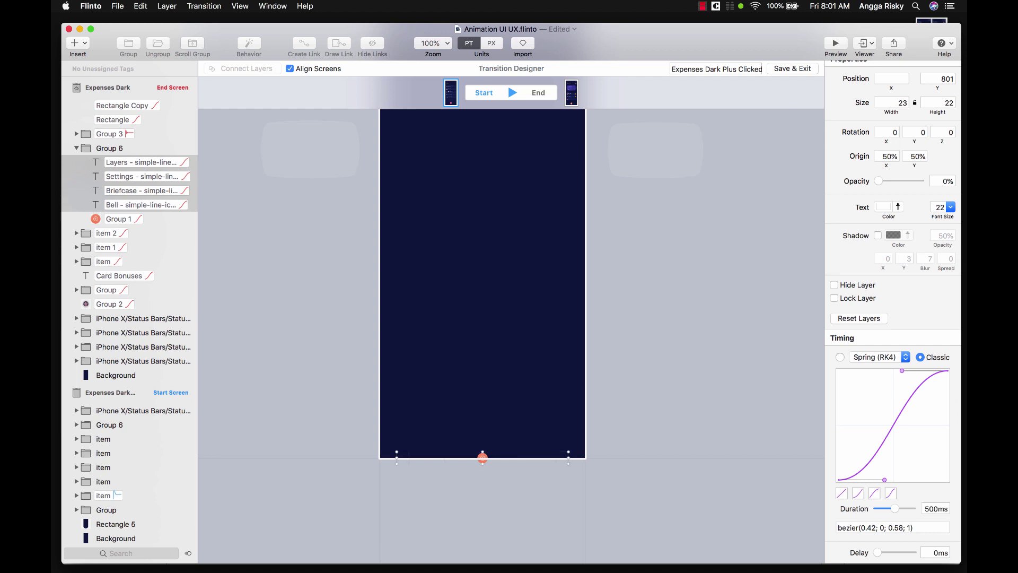
{"action": "scroll", "coordinate": [922, 488], "scroll_direction": "down", "scroll_amount": 2}
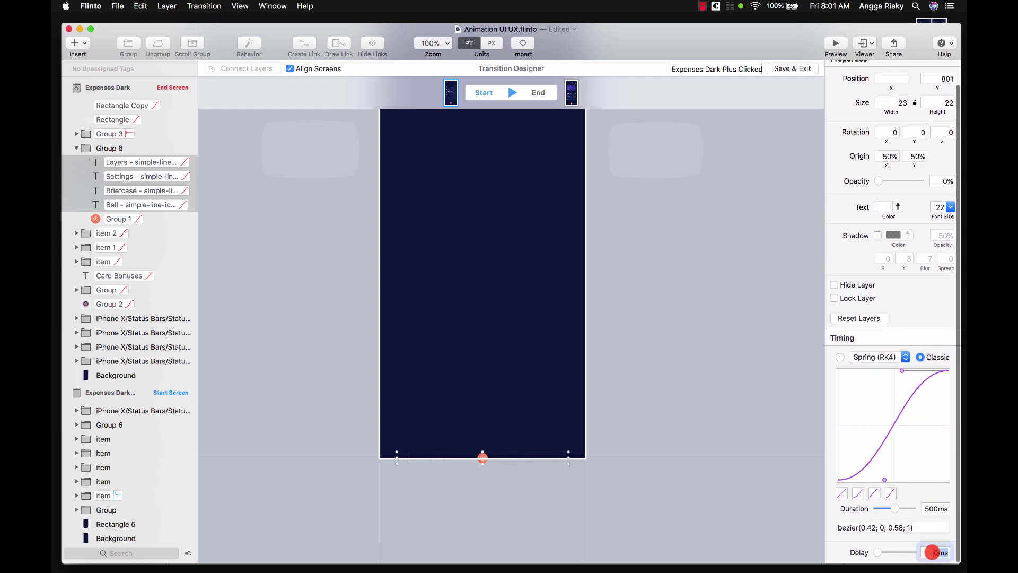
{"action": "type", "text": "150"}
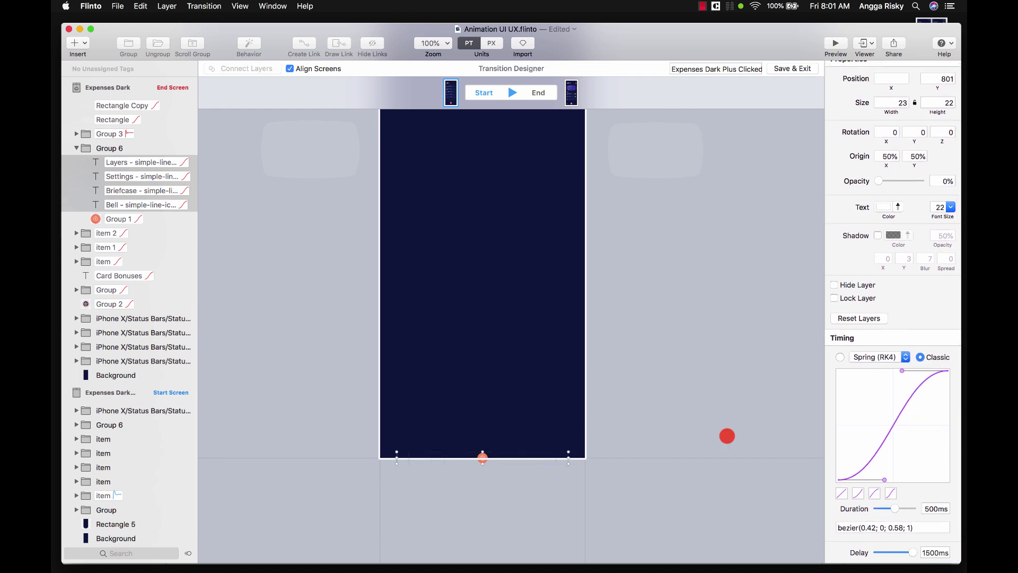
{"action": "scroll", "coordinate": [646, 309], "scroll_direction": "up", "scroll_amount": 5}
{"action": "left_click", "coordinate": [780, 68]}
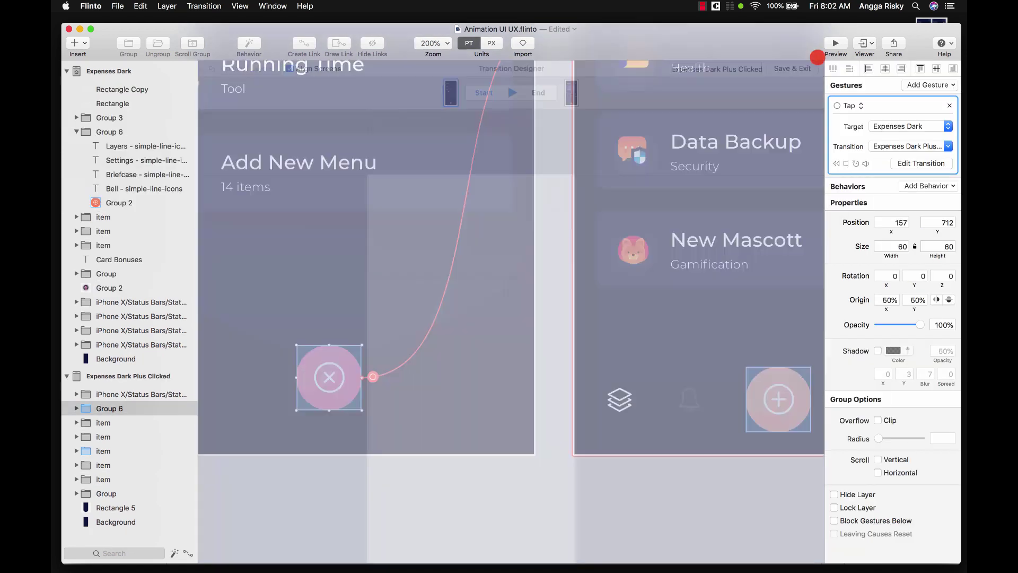
Preview the prototype, switching repeatedly between Expenses and Menus to check the items, plus button and navigation icons animating in.
{"action": "left_click", "coordinate": [836, 43]}
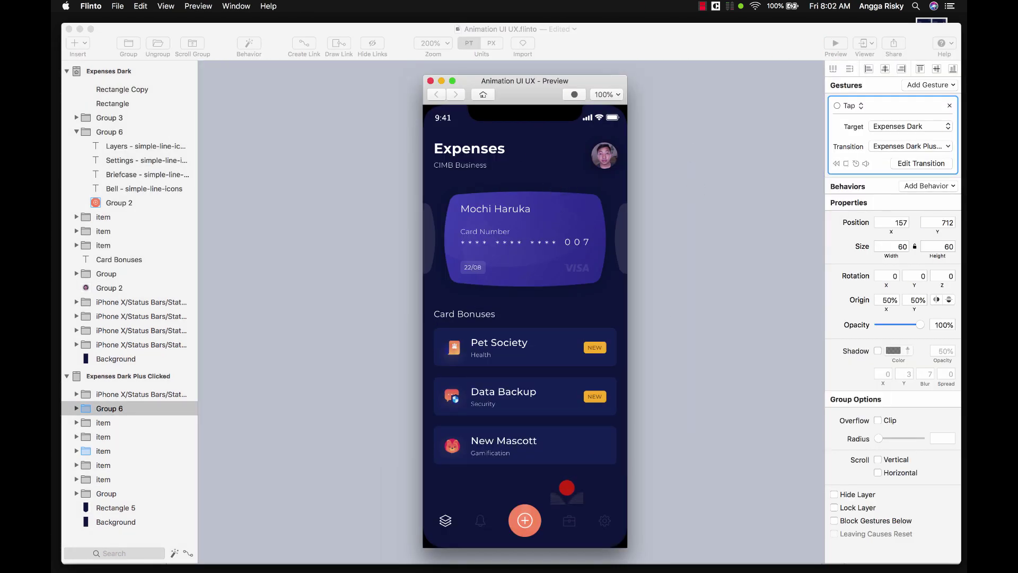
{"action": "left_click", "coordinate": [525, 519]}
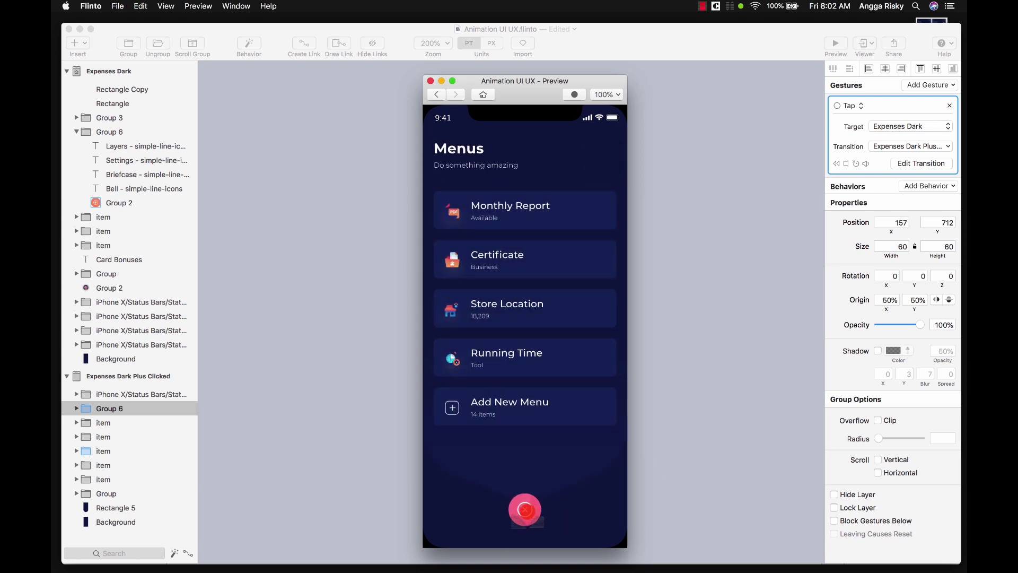
{"action": "left_click", "coordinate": [525, 510]}
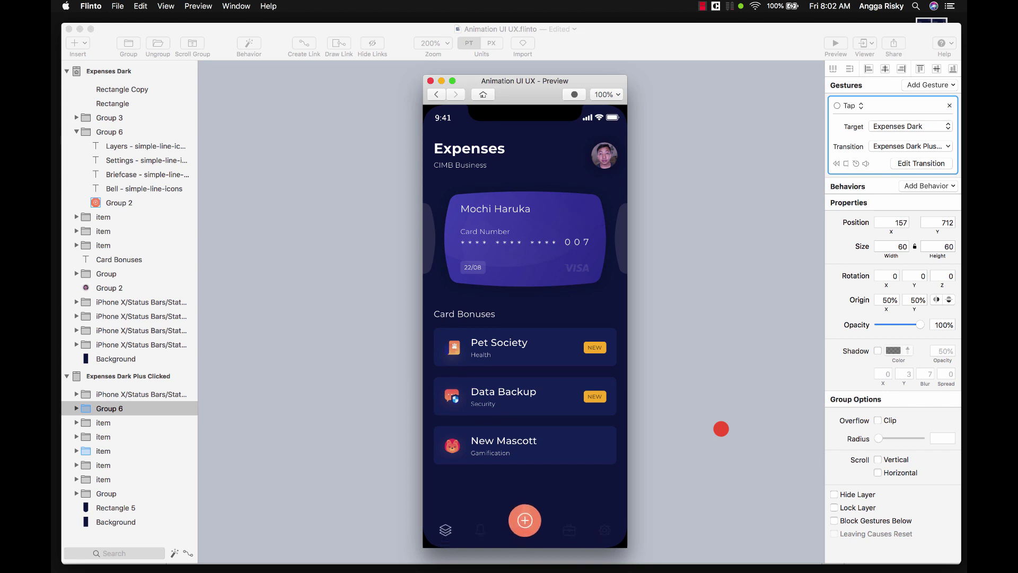
{"action": "left_click", "coordinate": [525, 521]}
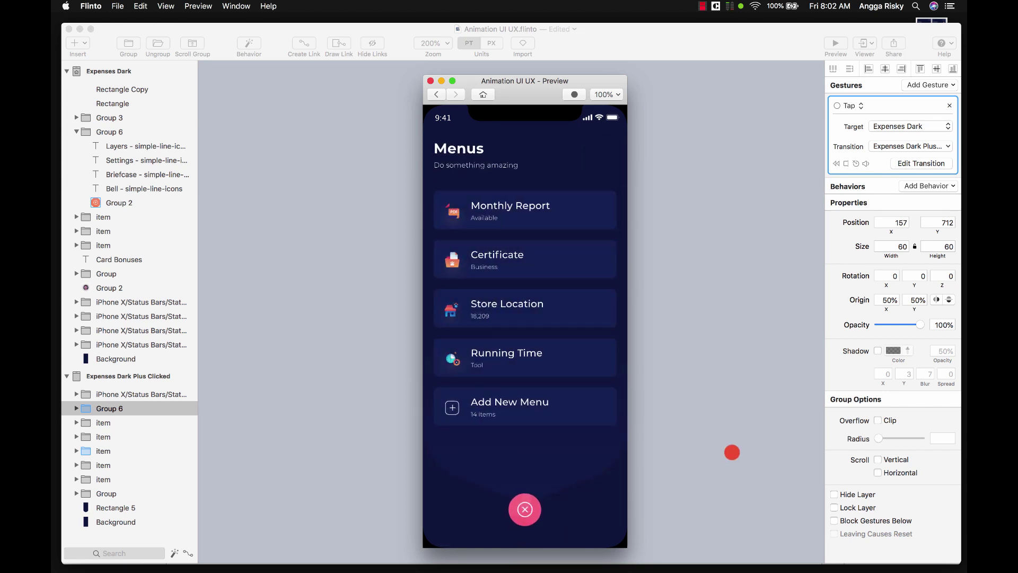
{"action": "left_click", "coordinate": [532, 513]}
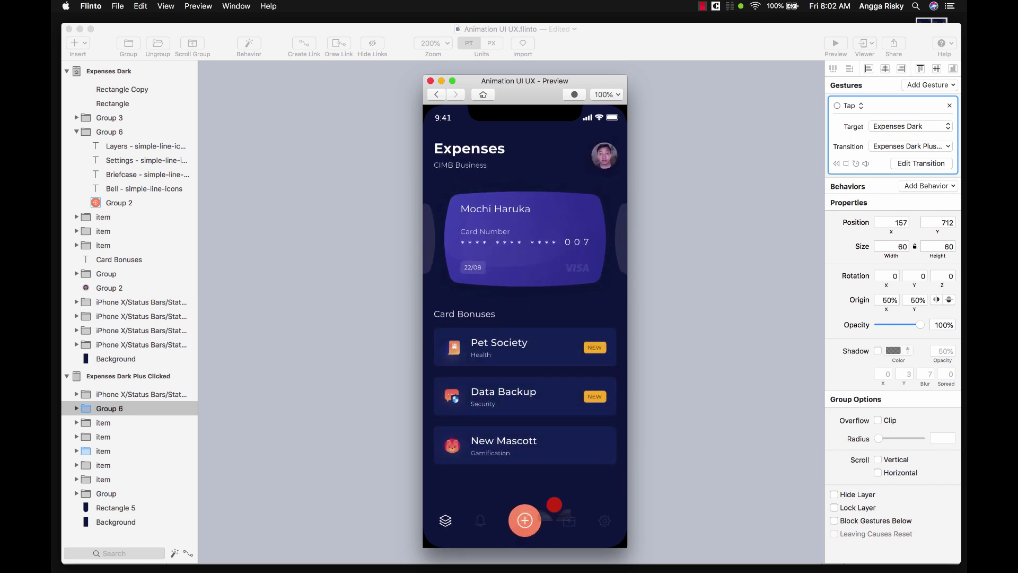
{"action": "left_click", "coordinate": [523, 520]}
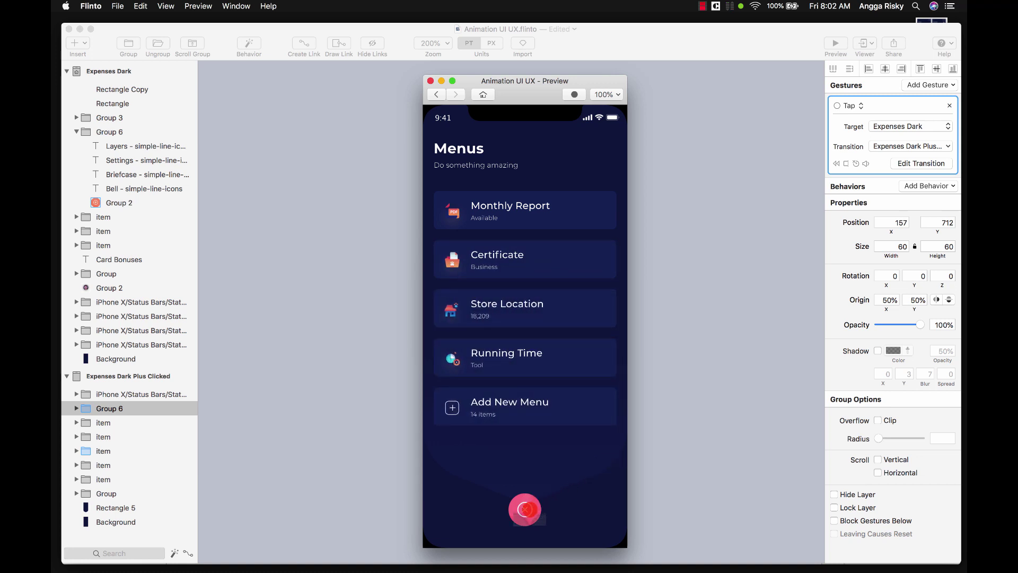
{"action": "left_click", "coordinate": [527, 509]}
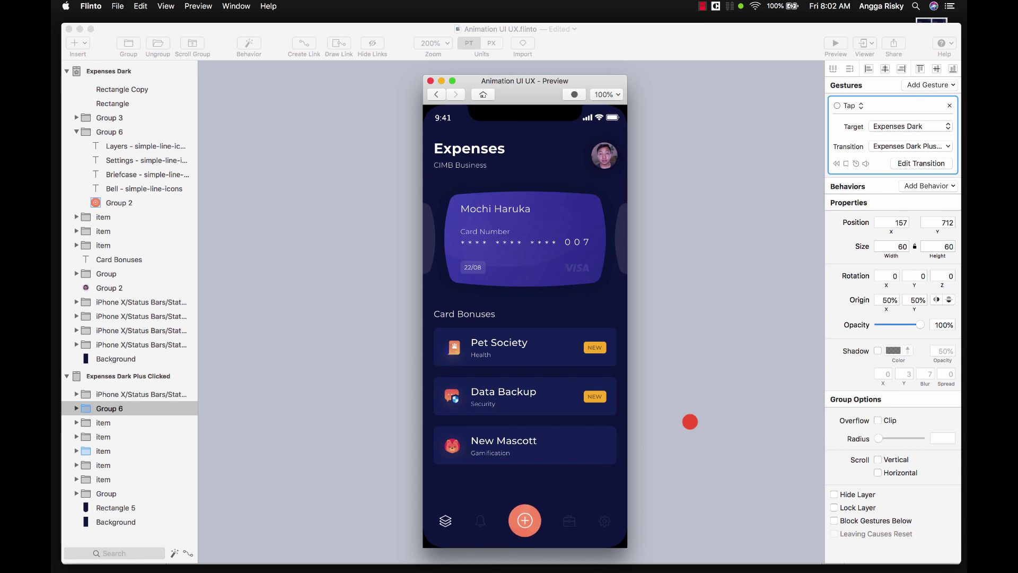